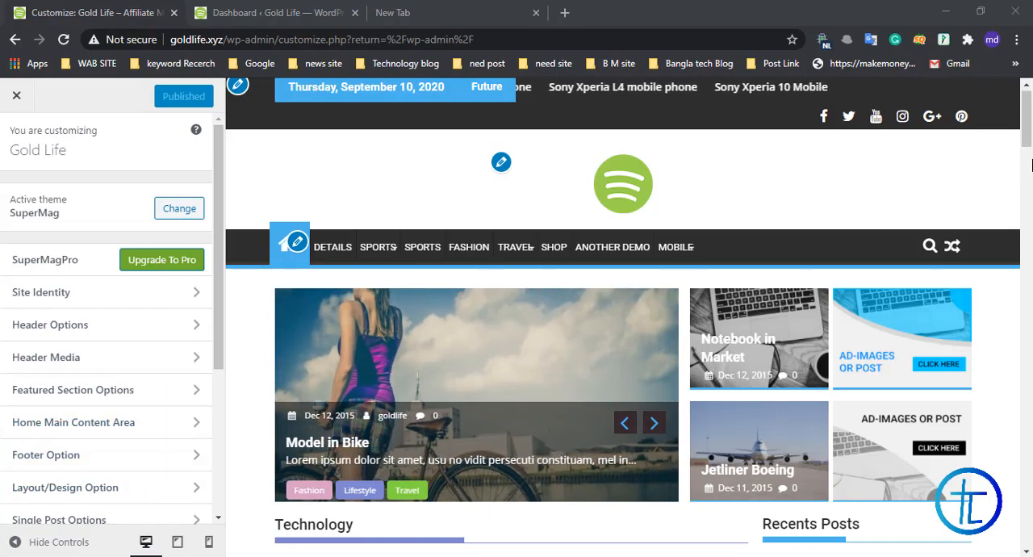
Step: Look through the home page preview, examining the featured slider, the category post sections, the sidebar and the footer
{"action": "left_click_drag", "start_coordinate": [1030, 137], "coordinate": [1028, 298]}
{"action": "scroll", "coordinate": [570, 196], "scroll_direction": "down", "scroll_amount": 10}
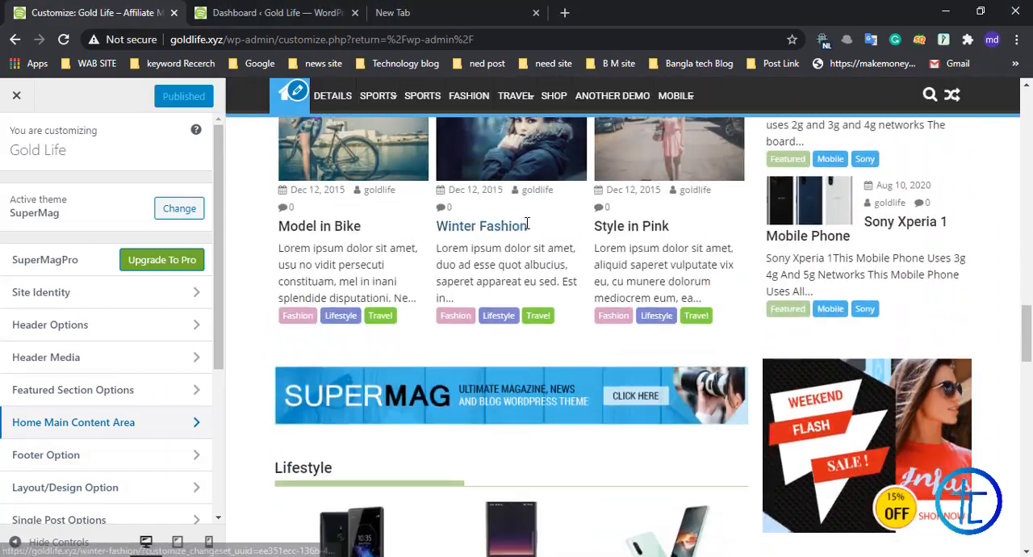
{"action": "scroll", "coordinate": [526, 231], "scroll_direction": "down", "scroll_amount": 15}
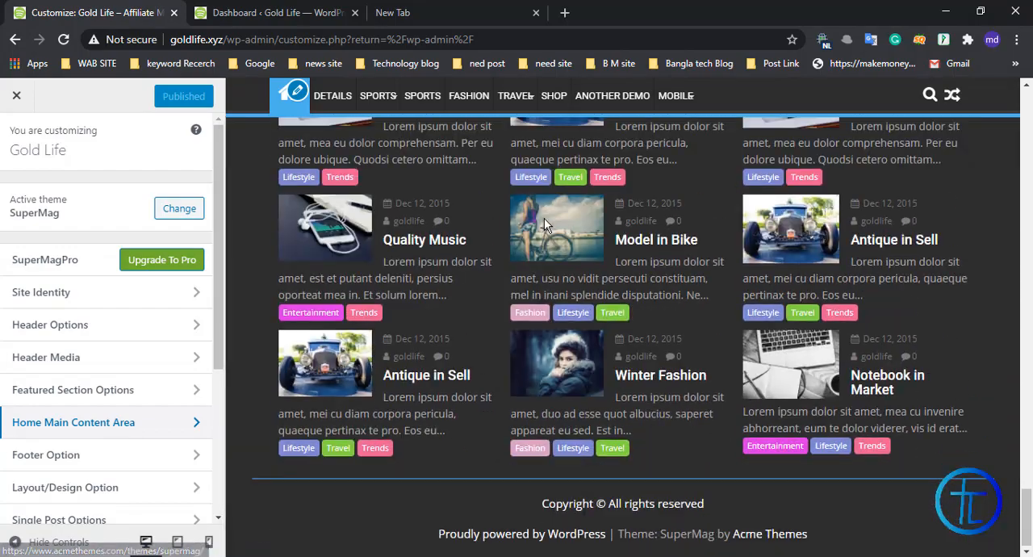
{"action": "scroll", "coordinate": [544, 218], "scroll_direction": "up", "scroll_amount": 5}
{"action": "scroll", "coordinate": [541, 217], "scroll_direction": "up", "scroll_amount": 15}
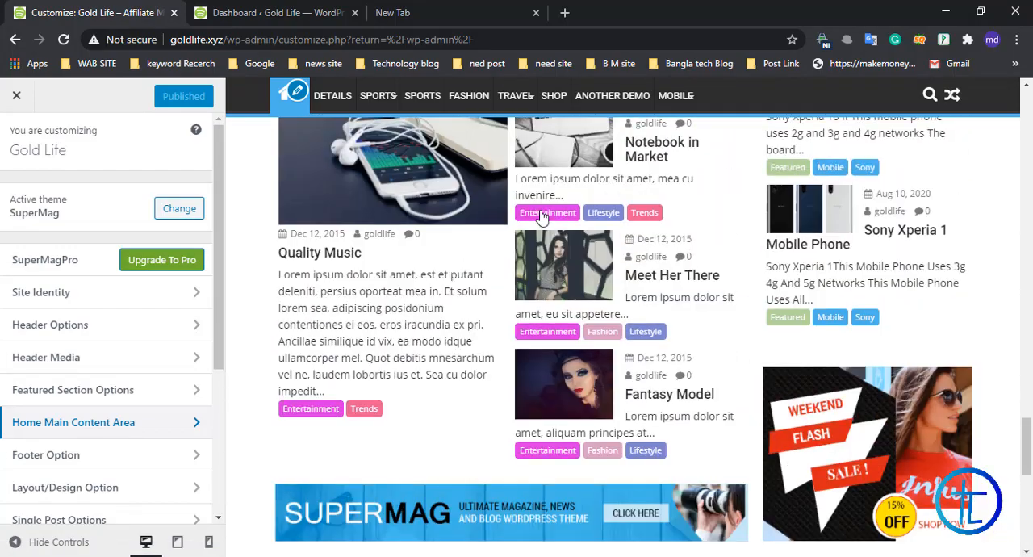
{"action": "scroll", "coordinate": [541, 216], "scroll_direction": "up", "scroll_amount": 12}
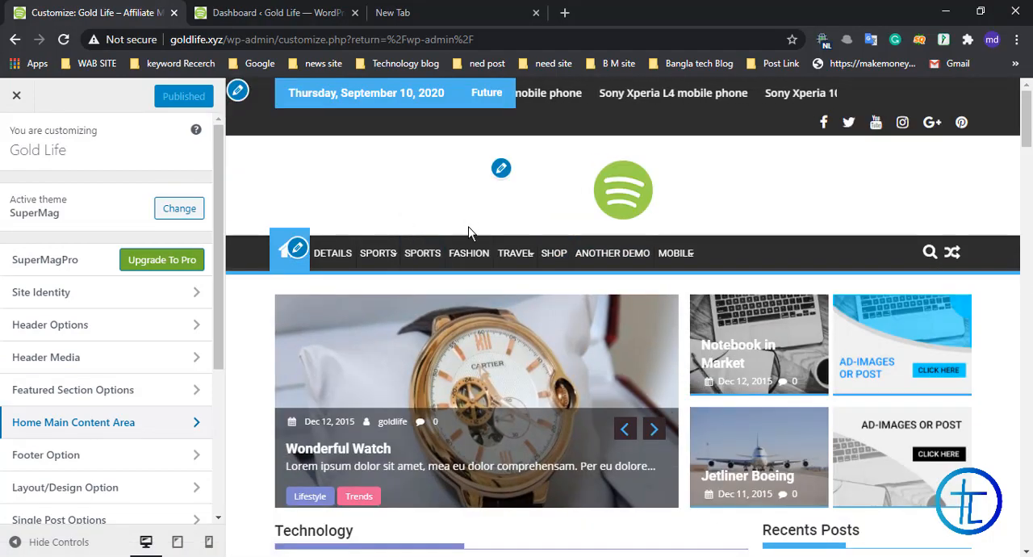
{"action": "scroll", "coordinate": [471, 230], "scroll_direction": "down", "scroll_amount": 8}
{"action": "scroll", "coordinate": [426, 269], "scroll_direction": "down", "scroll_amount": 6}
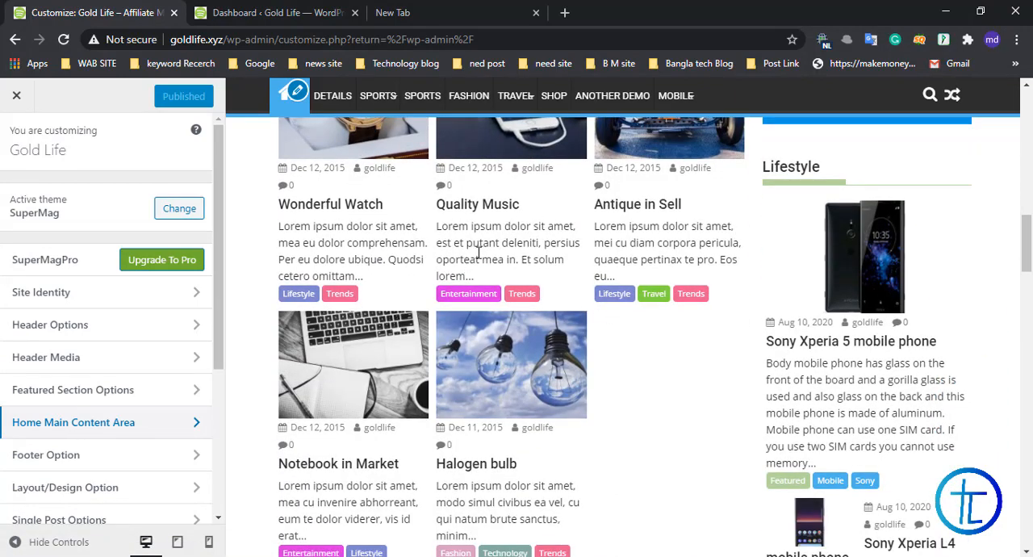
{"action": "scroll", "coordinate": [479, 253], "scroll_direction": "up", "scroll_amount": 14}
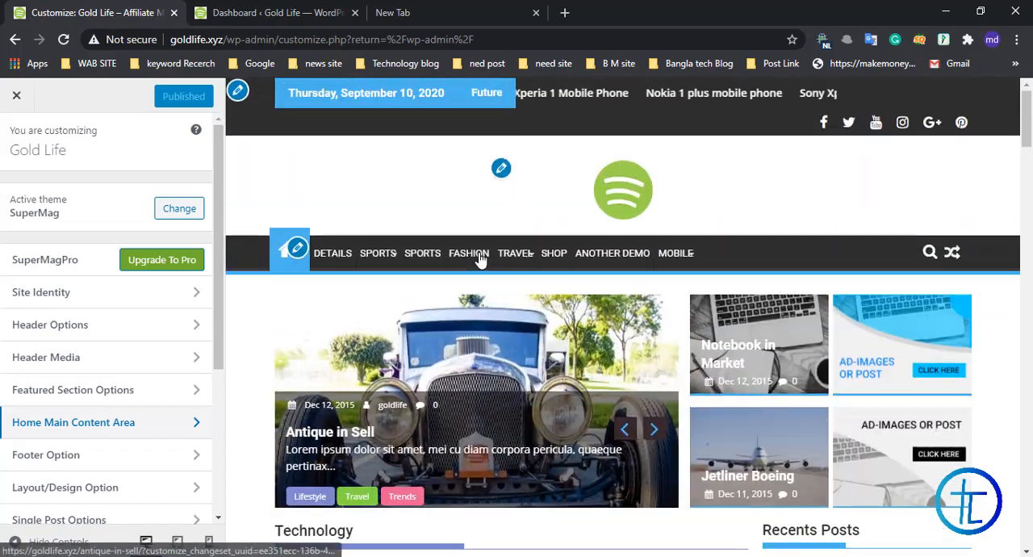
{"action": "scroll", "coordinate": [479, 255], "scroll_direction": "down", "scroll_amount": 3}
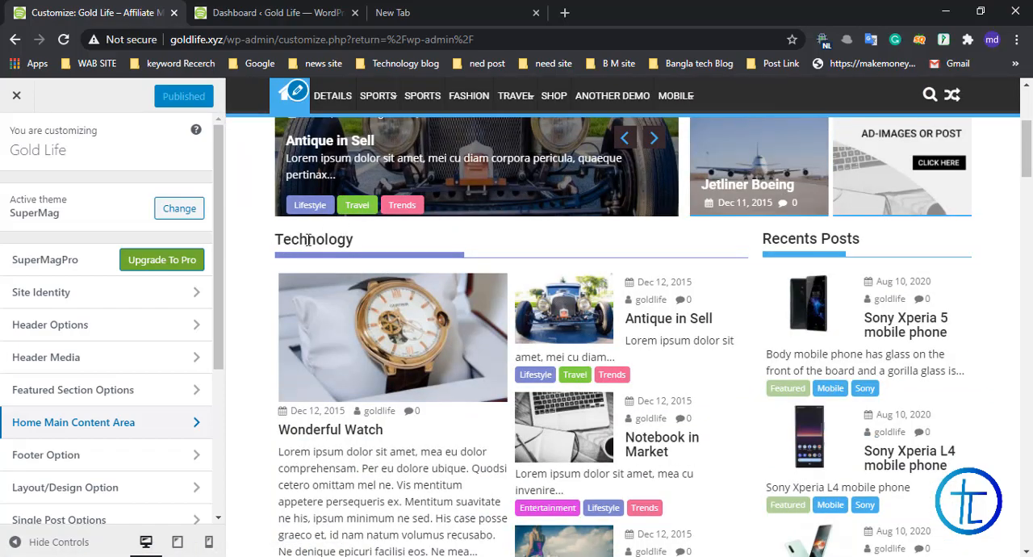
{"action": "scroll", "coordinate": [307, 240], "scroll_direction": "down", "scroll_amount": 8}
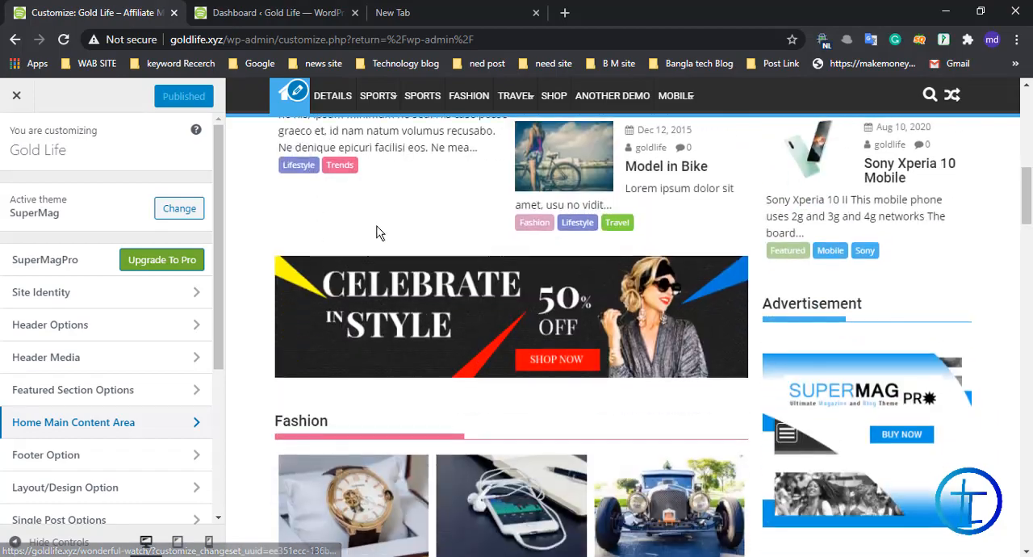
{"action": "scroll", "coordinate": [392, 299], "scroll_direction": "down", "scroll_amount": 3}
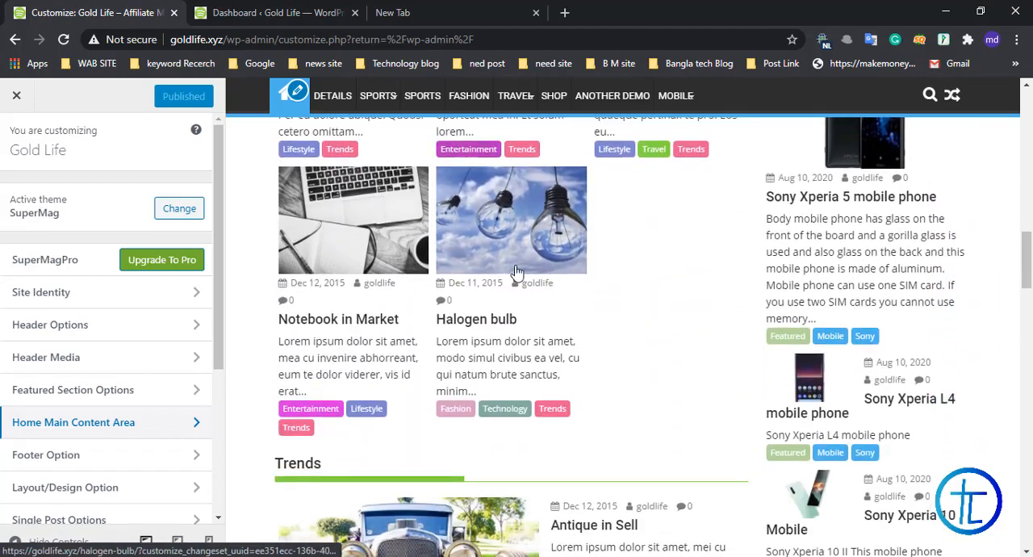
{"action": "scroll", "coordinate": [448, 299], "scroll_direction": "down", "scroll_amount": 2}
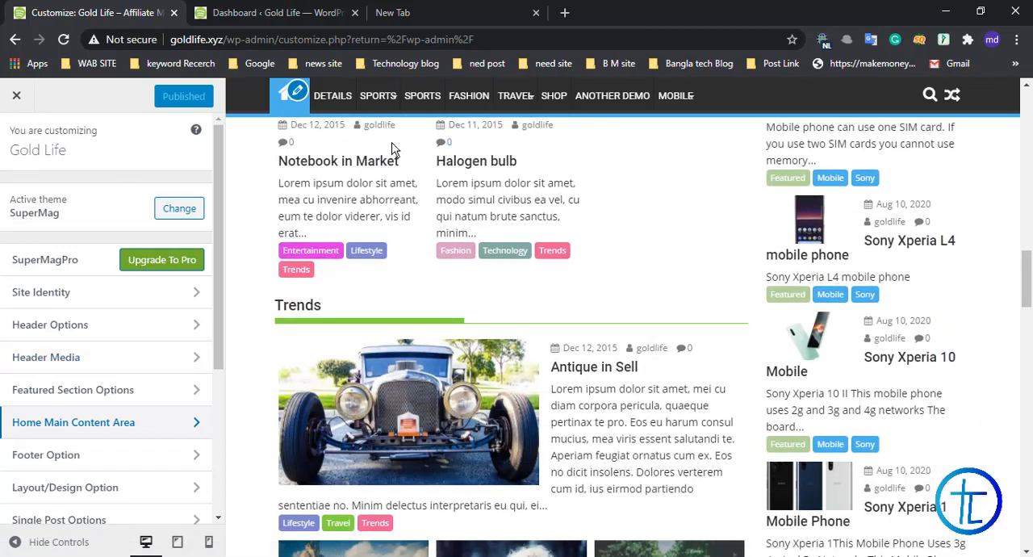
Step: Switch to the WordPress dashboard, open the list of all posts and review the categories assigned to them
{"action": "left_click", "coordinate": [238, 10]}
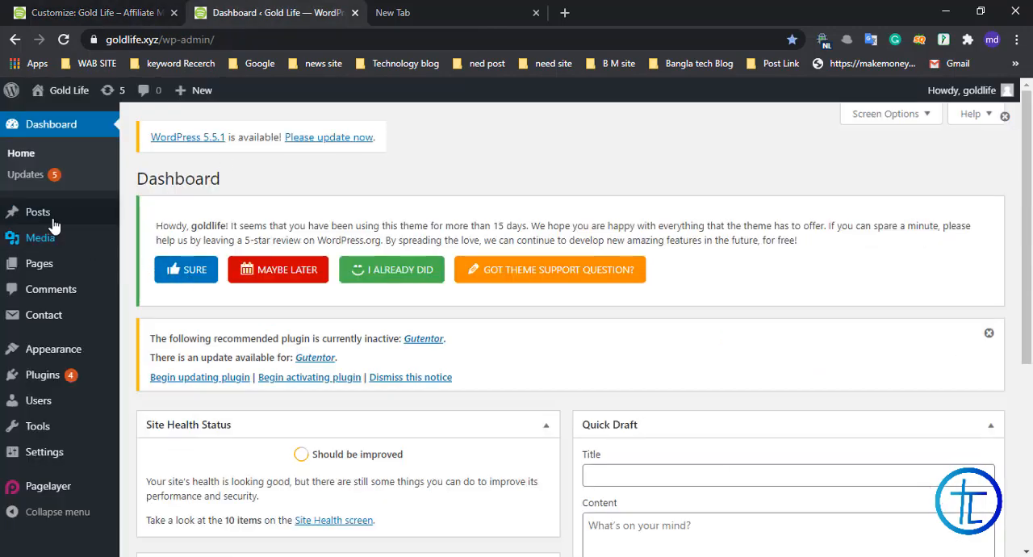
{"action": "mouse_move", "coordinate": [77, 218]}
{"action": "left_click", "coordinate": [175, 217]}
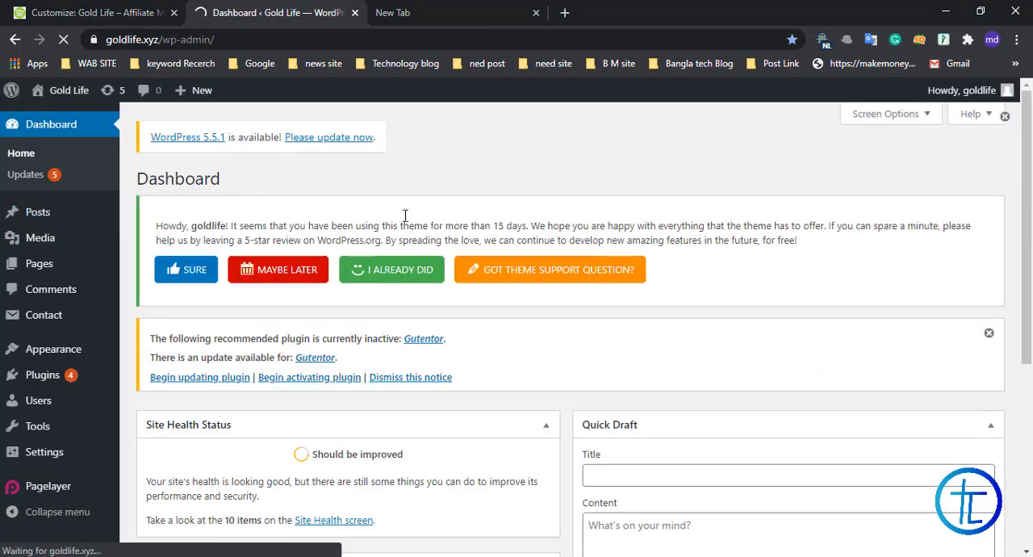
{"action": "scroll", "coordinate": [366, 218], "scroll_direction": "down", "scroll_amount": 2}
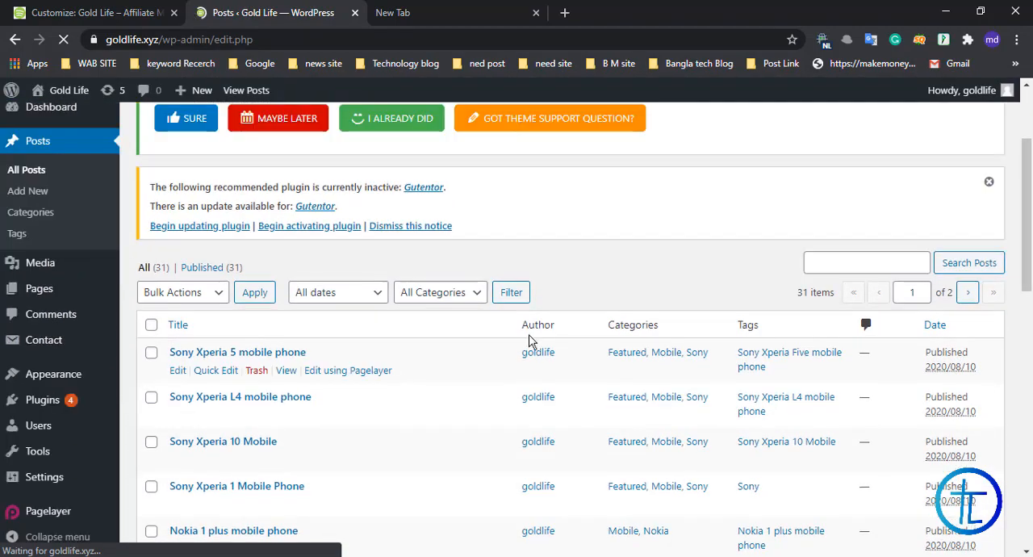
{"action": "scroll", "coordinate": [529, 343], "scroll_direction": "down", "scroll_amount": 3}
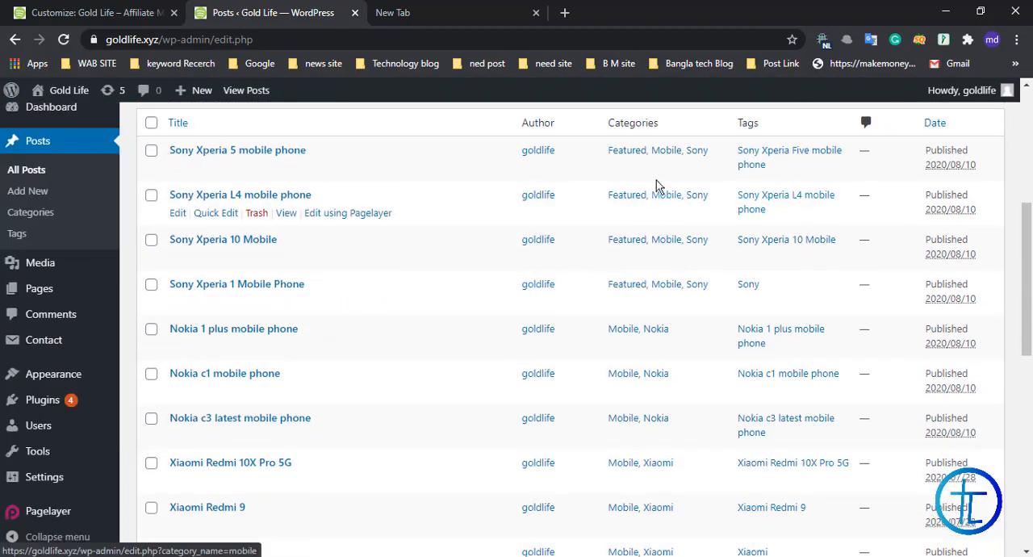
{"action": "scroll", "coordinate": [646, 391], "scroll_direction": "down", "scroll_amount": 5}
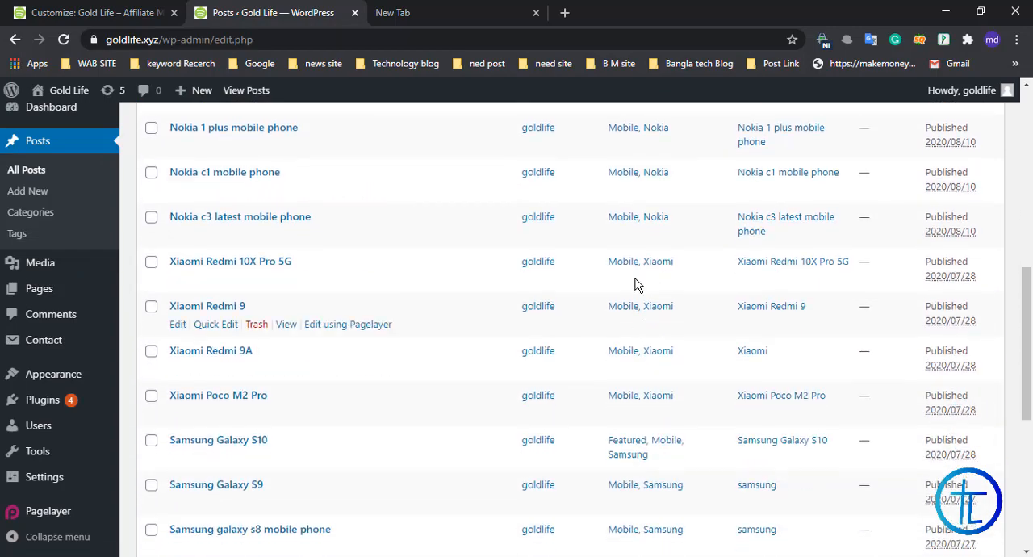
{"action": "scroll", "coordinate": [626, 361], "scroll_direction": "down", "scroll_amount": 2}
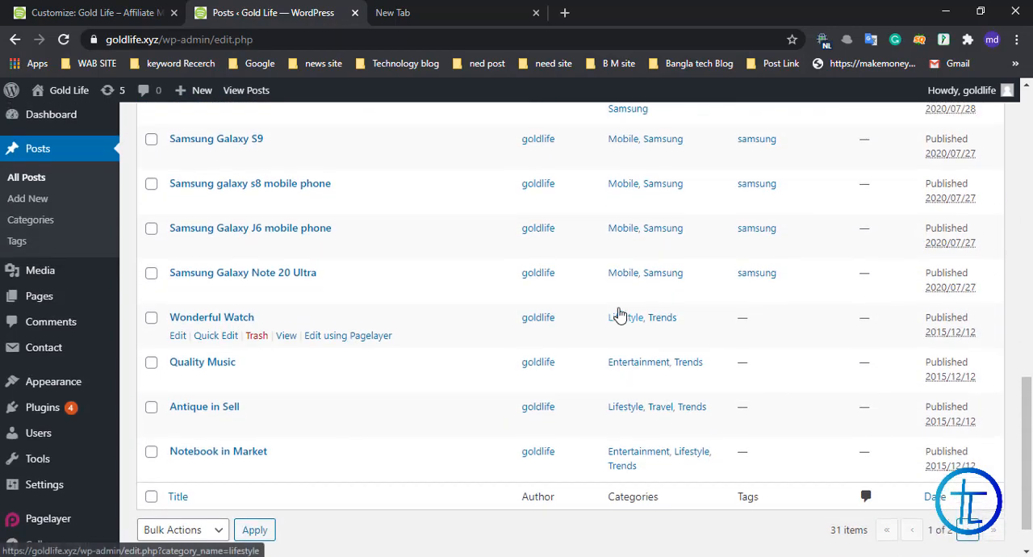
{"action": "scroll", "coordinate": [618, 314], "scroll_direction": "up", "scroll_amount": 10}
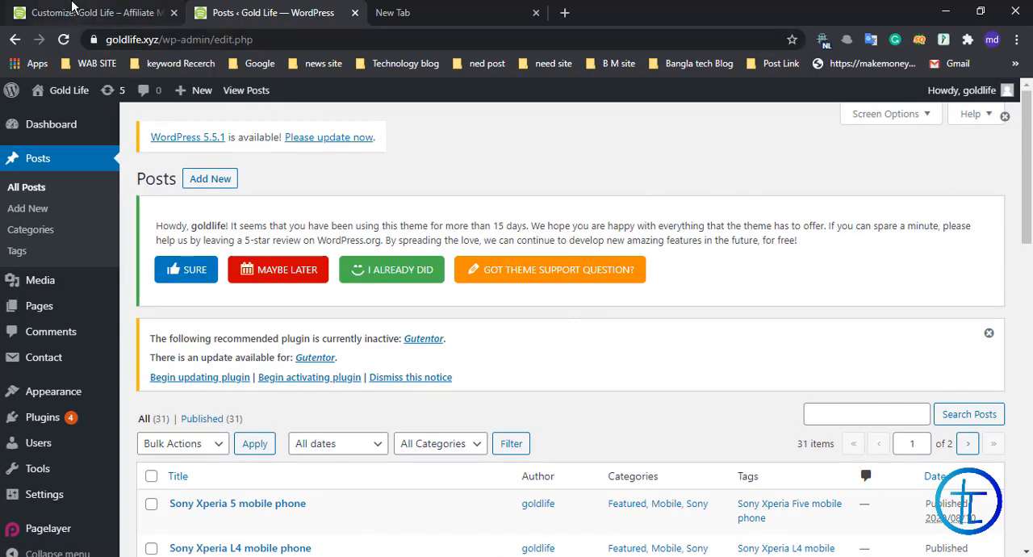
Step: Return to the theme customizer and check the home page's post sections from Trends up to Technology
{"action": "left_click", "coordinate": [73, 9]}
{"action": "scroll", "coordinate": [452, 376], "scroll_direction": "up", "scroll_amount": 4}
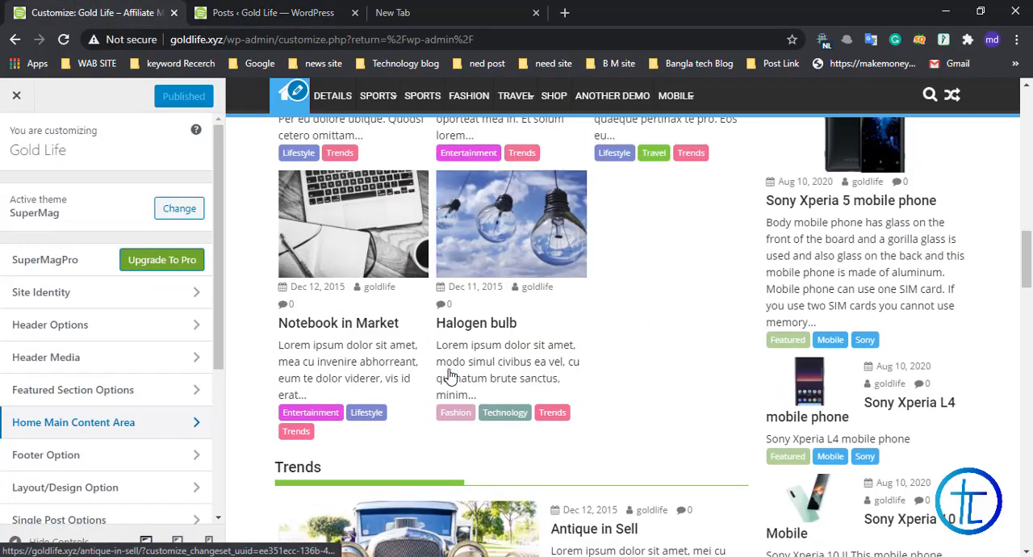
{"action": "scroll", "coordinate": [436, 339], "scroll_direction": "up", "scroll_amount": 8}
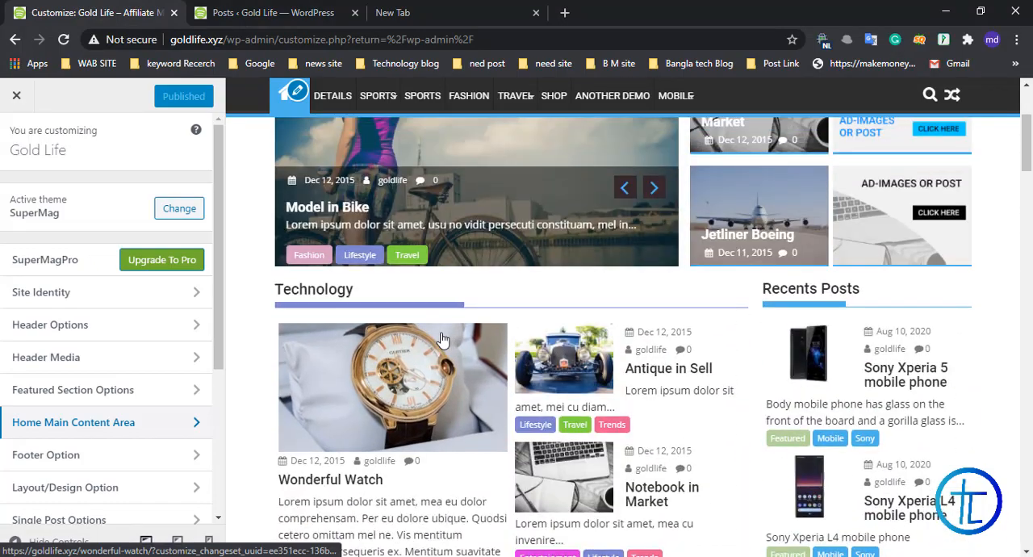
Step: Go back to the posts list and examine the categories of the Sony, Nokia, Xiaomi and Samsung phone posts
{"action": "key", "text": "ctrl+Tab"}
{"action": "scroll", "coordinate": [454, 237], "scroll_direction": "down", "scroll_amount": 1}
{"action": "scroll", "coordinate": [455, 236], "scroll_direction": "down", "scroll_amount": 1}
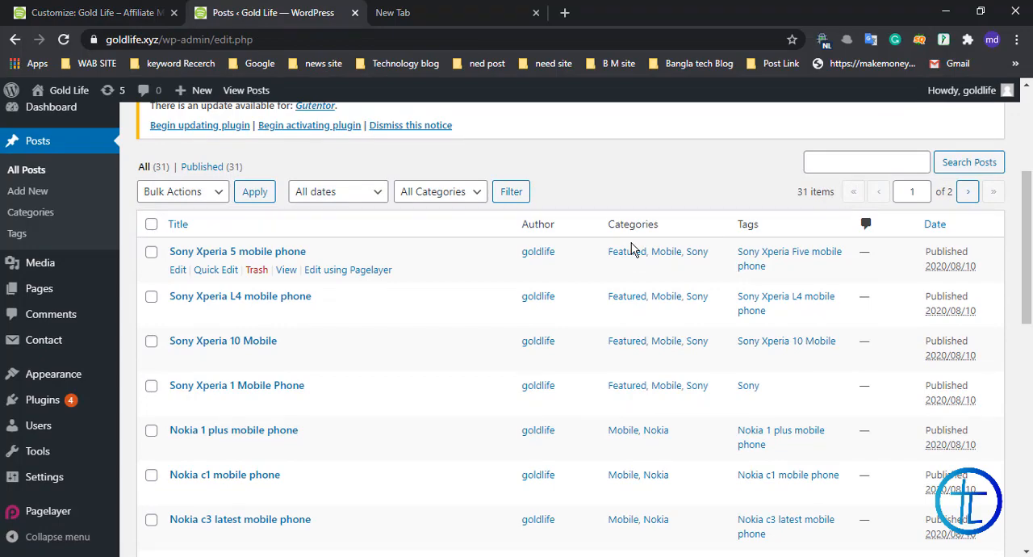
{"action": "scroll", "coordinate": [632, 249], "scroll_direction": "down", "scroll_amount": 1}
{"action": "scroll", "coordinate": [700, 208], "scroll_direction": "down", "scroll_amount": 2}
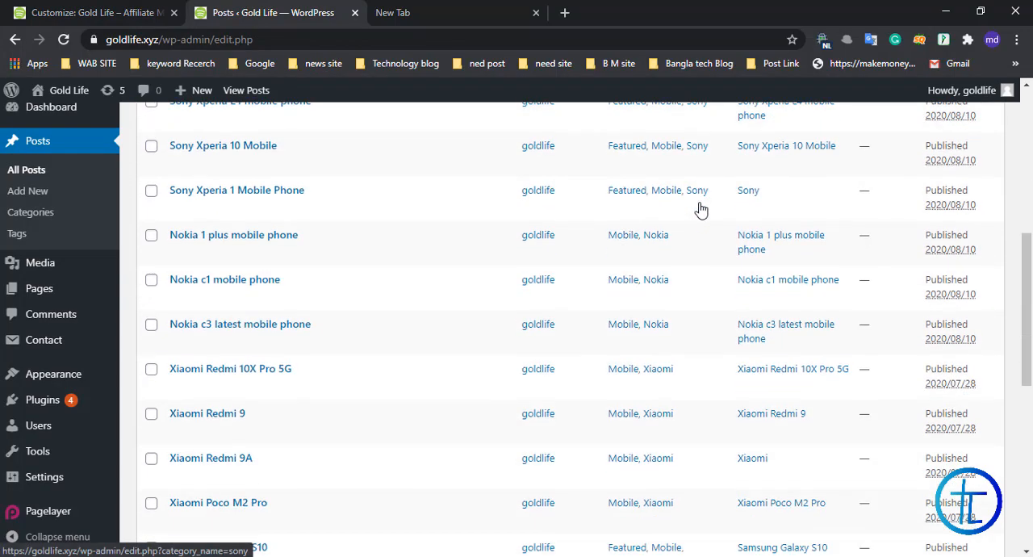
{"action": "scroll", "coordinate": [652, 277], "scroll_direction": "down", "scroll_amount": 3}
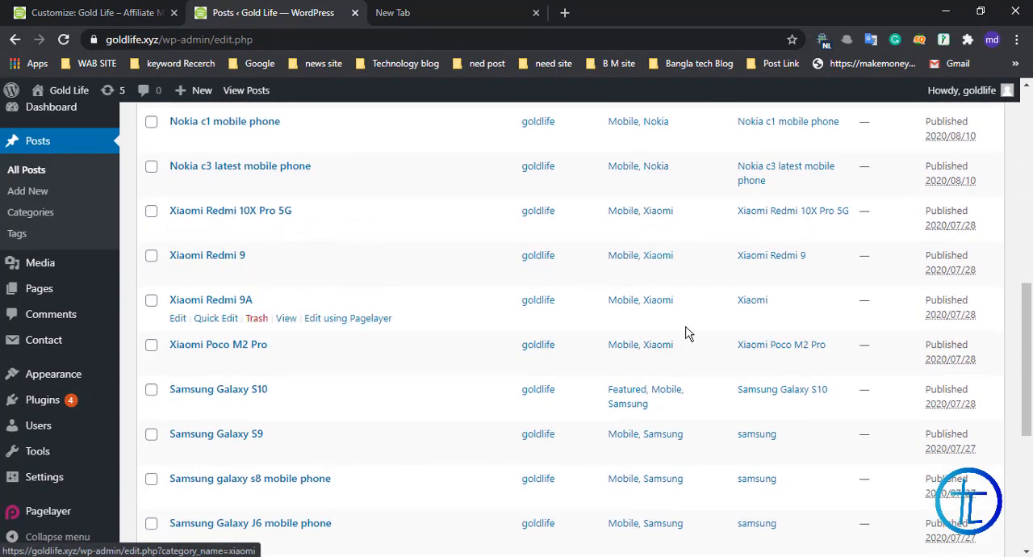
{"action": "scroll", "coordinate": [686, 330], "scroll_direction": "down", "scroll_amount": 2}
{"action": "scroll", "coordinate": [666, 358], "scroll_direction": "down", "scroll_amount": 3}
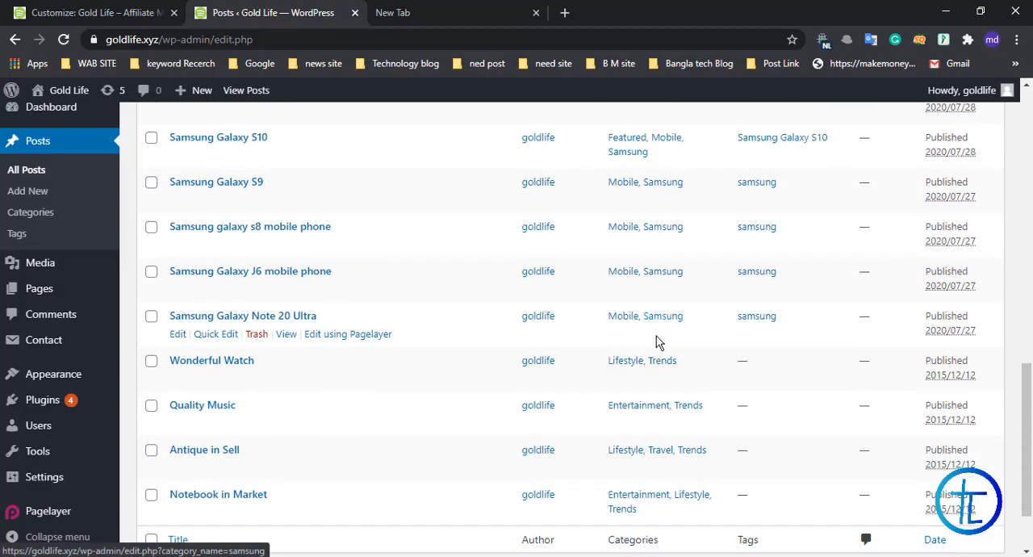
{"action": "scroll", "coordinate": [537, 317], "scroll_direction": "up", "scroll_amount": 10}
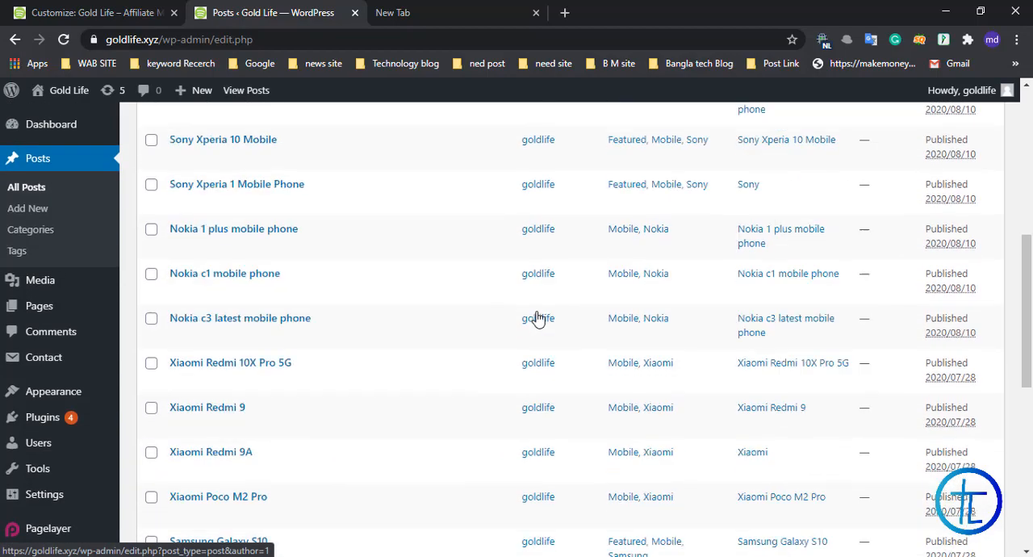
{"action": "scroll", "coordinate": [416, 260], "scroll_direction": "up", "scroll_amount": 2}
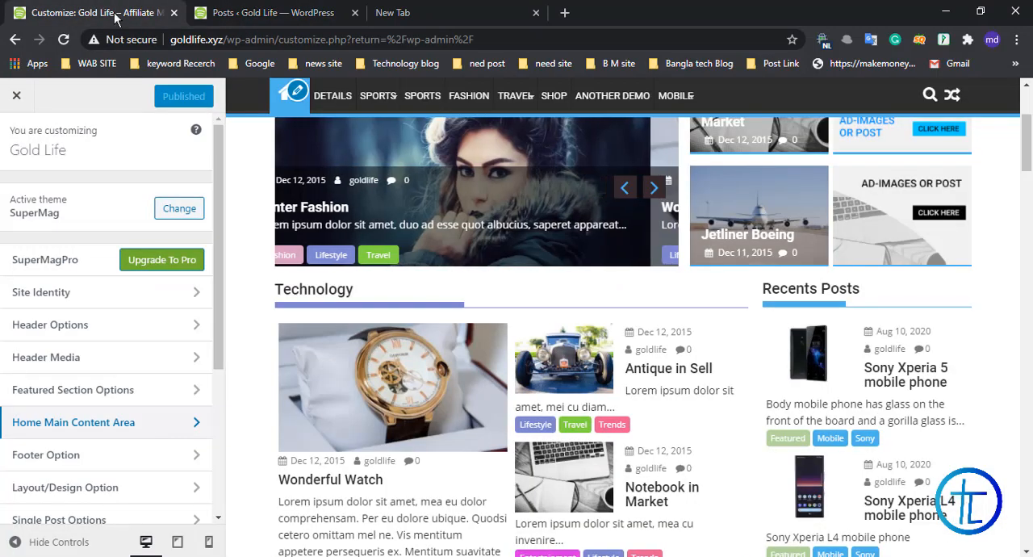
Step: Return to the customizer preview and examine the Technology section's heading and the posts it contains
{"action": "left_click", "coordinate": [113, 12]}
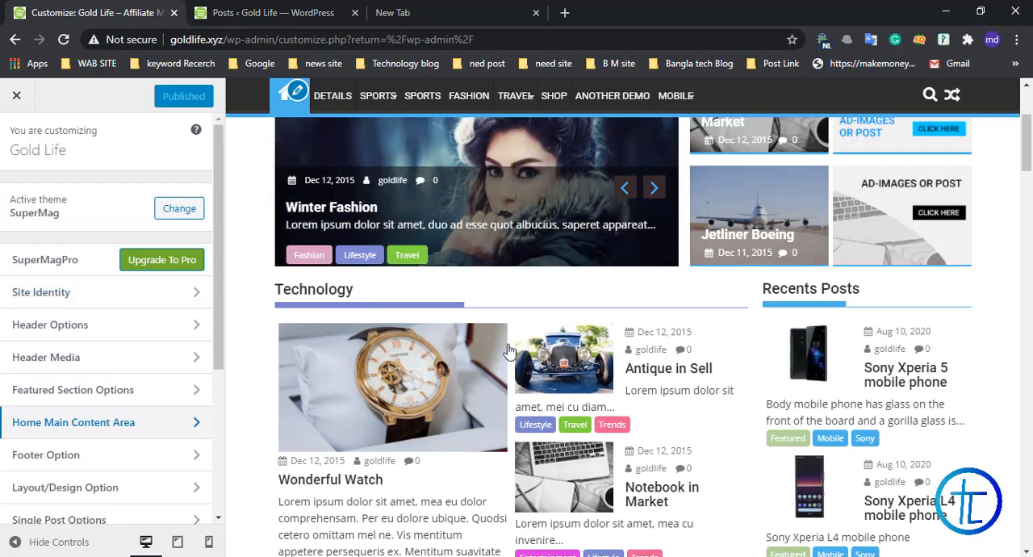
{"action": "scroll", "coordinate": [381, 343], "scroll_direction": "up", "scroll_amount": 3}
{"action": "scroll", "coordinate": [377, 339], "scroll_direction": "down", "scroll_amount": 4}
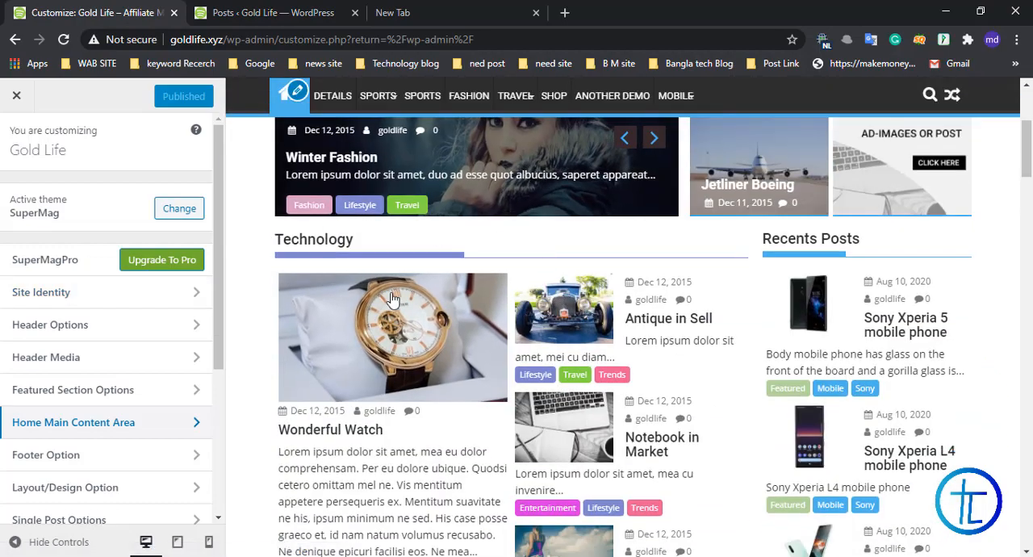
{"action": "left_click_drag", "start_coordinate": [273, 242], "coordinate": [297, 240]}
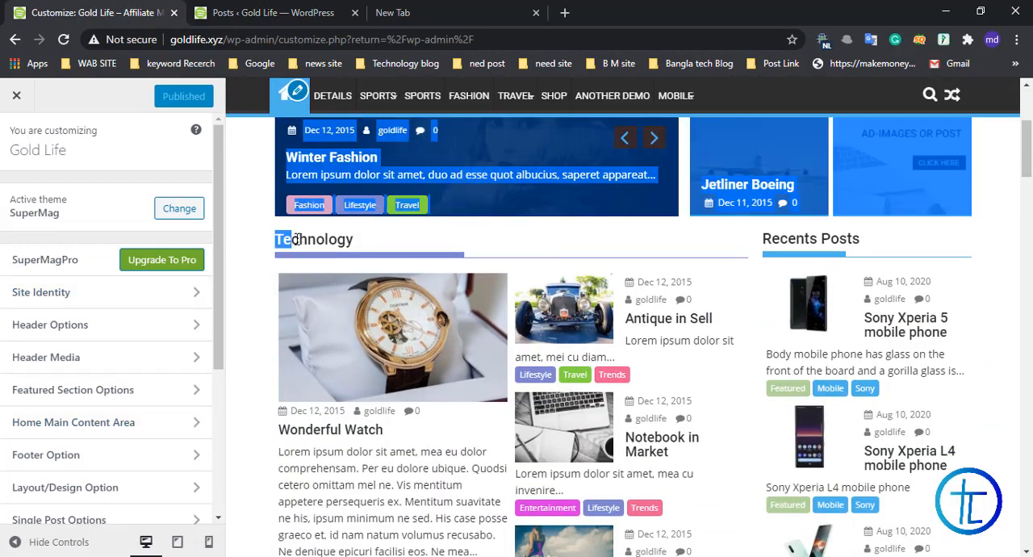
{"action": "left_click", "coordinate": [342, 261]}
{"action": "scroll", "coordinate": [341, 293], "scroll_direction": "down", "scroll_amount": 1}
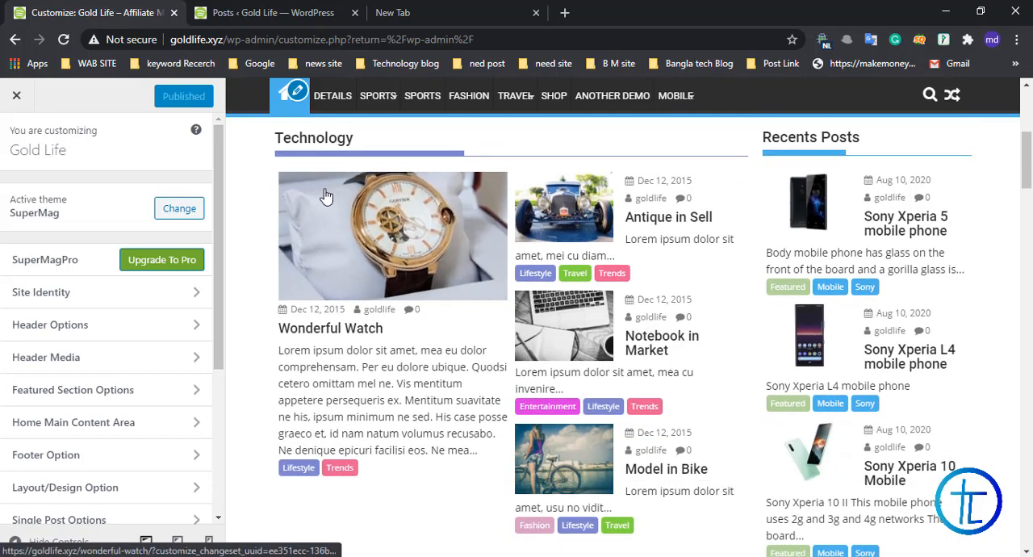
{"action": "scroll", "coordinate": [319, 192], "scroll_direction": "up", "scroll_amount": 1}
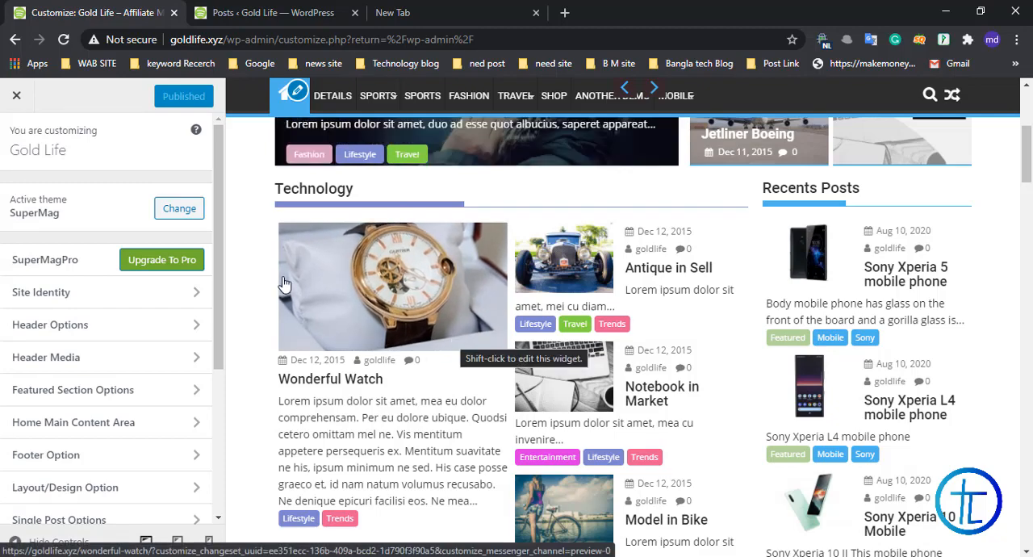
{"action": "scroll", "coordinate": [284, 282], "scroll_direction": "down", "scroll_amount": 1}
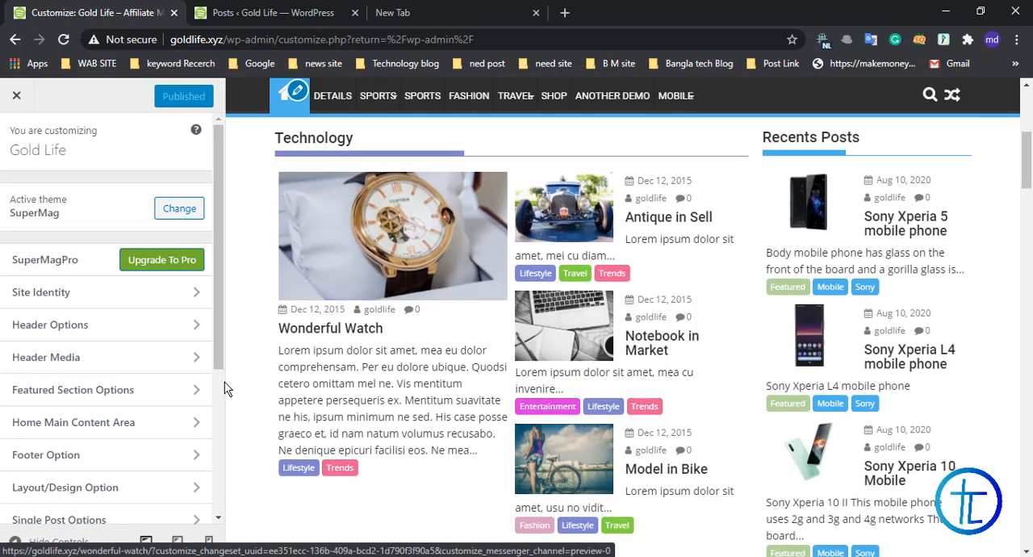
Step: Open the Home Main Content Area settings, review the Technology AT Posts Column widget and collapse it
{"action": "left_click", "coordinate": [123, 434]}
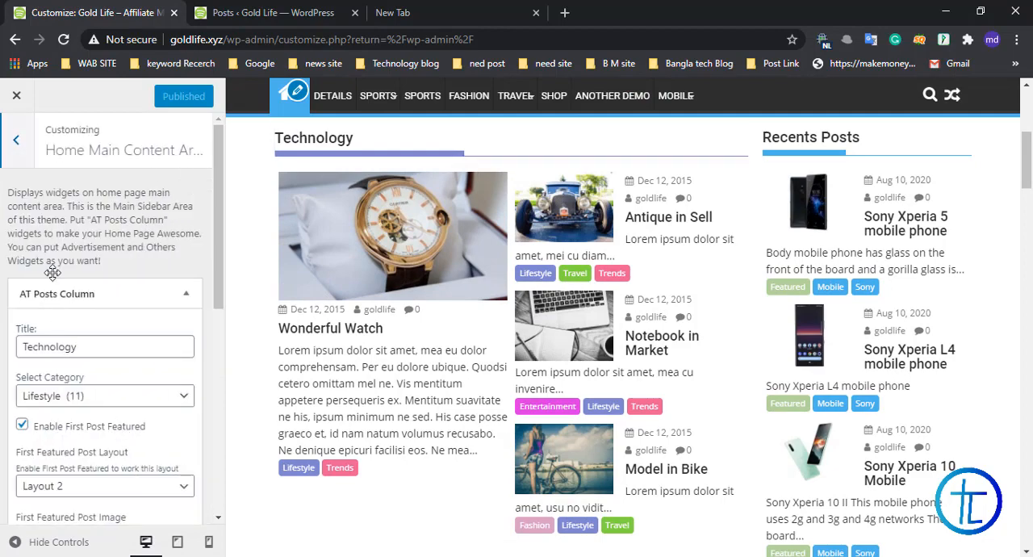
{"action": "scroll", "coordinate": [182, 231], "scroll_direction": "down", "scroll_amount": 2}
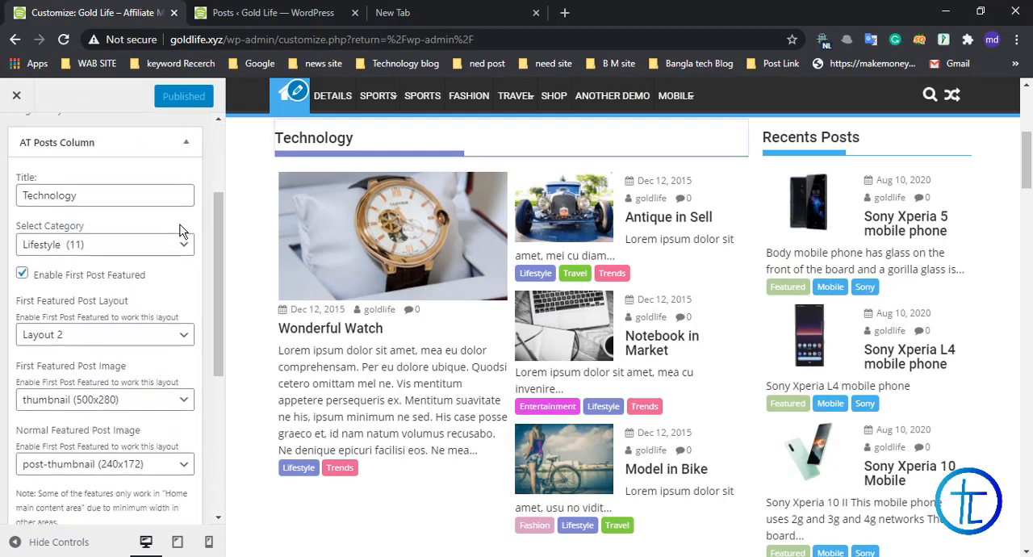
{"action": "left_click", "coordinate": [158, 144]}
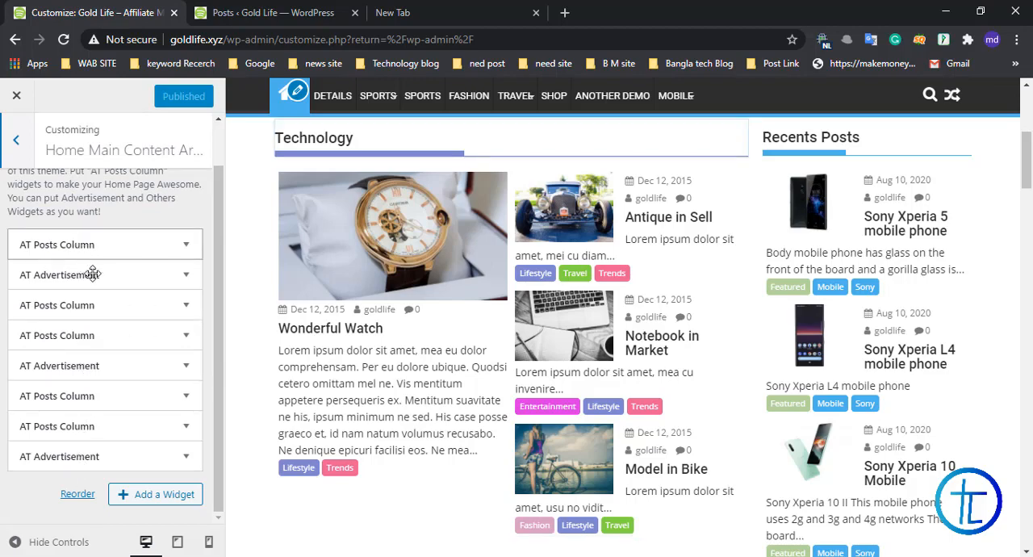
{"action": "scroll", "coordinate": [362, 302], "scroll_direction": "down", "scroll_amount": 3}
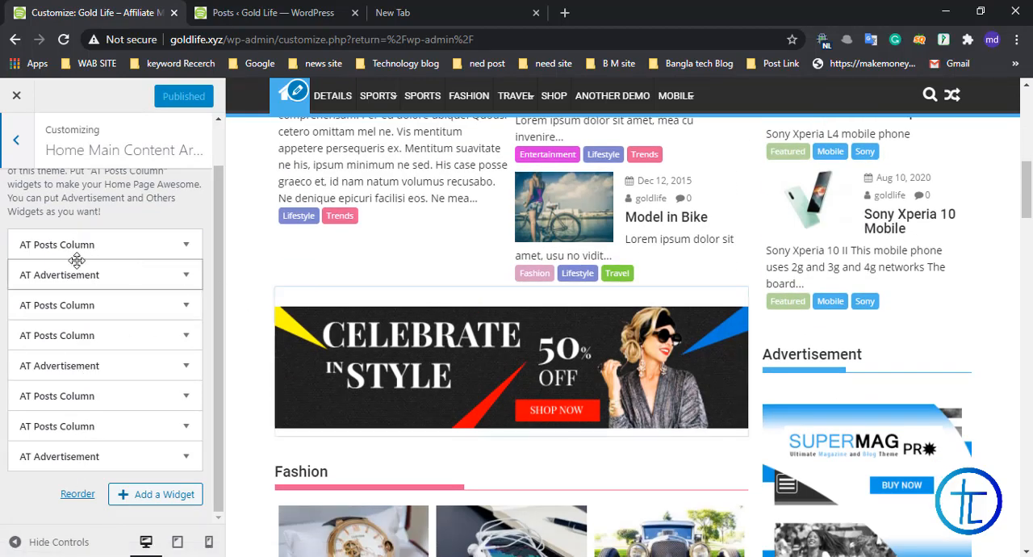
Step: Open the first AT Posts Column widget, titled Technology, and set its category to Samsung
{"action": "scroll", "coordinate": [407, 273], "scroll_direction": "up", "scroll_amount": 5}
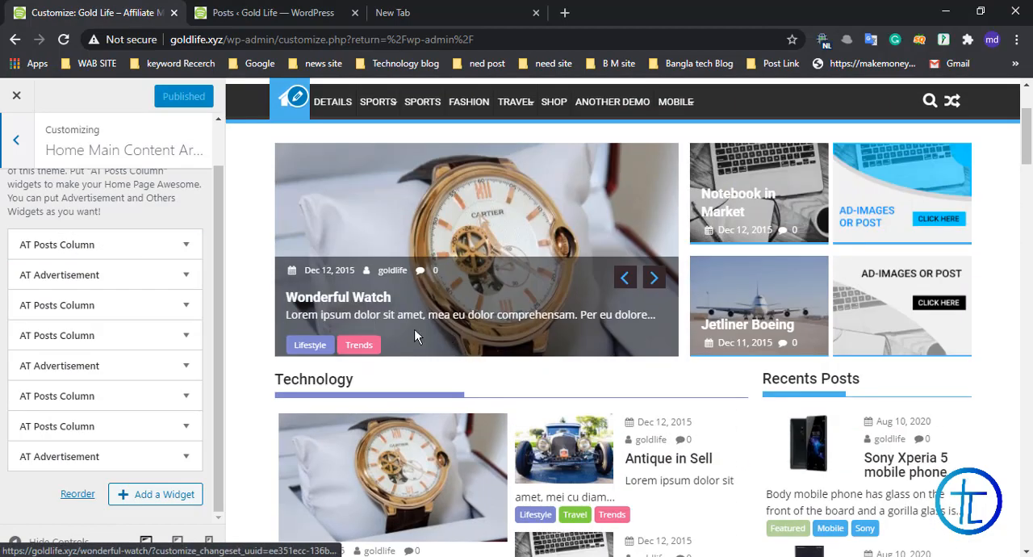
{"action": "scroll", "coordinate": [413, 331], "scroll_direction": "up", "scroll_amount": 2}
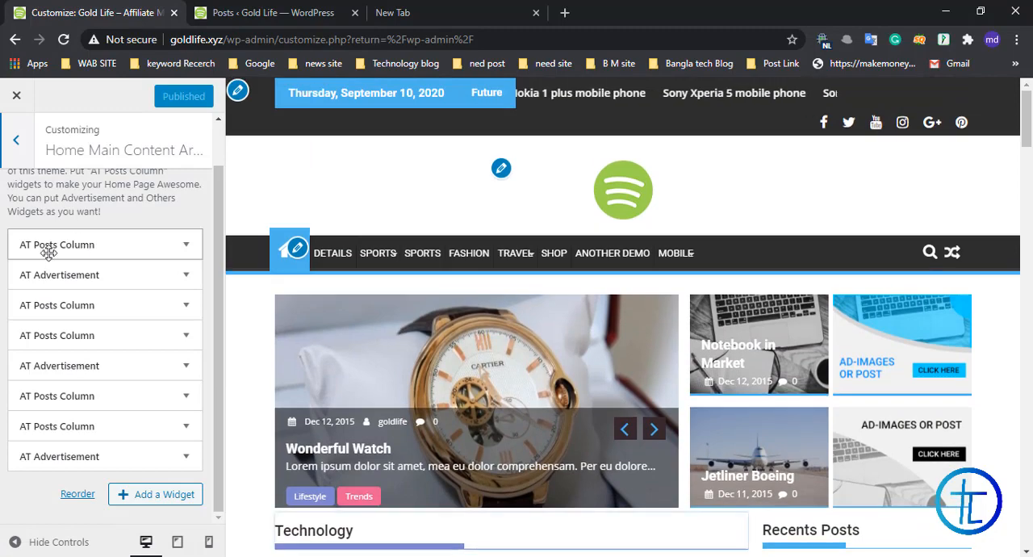
{"action": "left_click", "coordinate": [182, 244]}
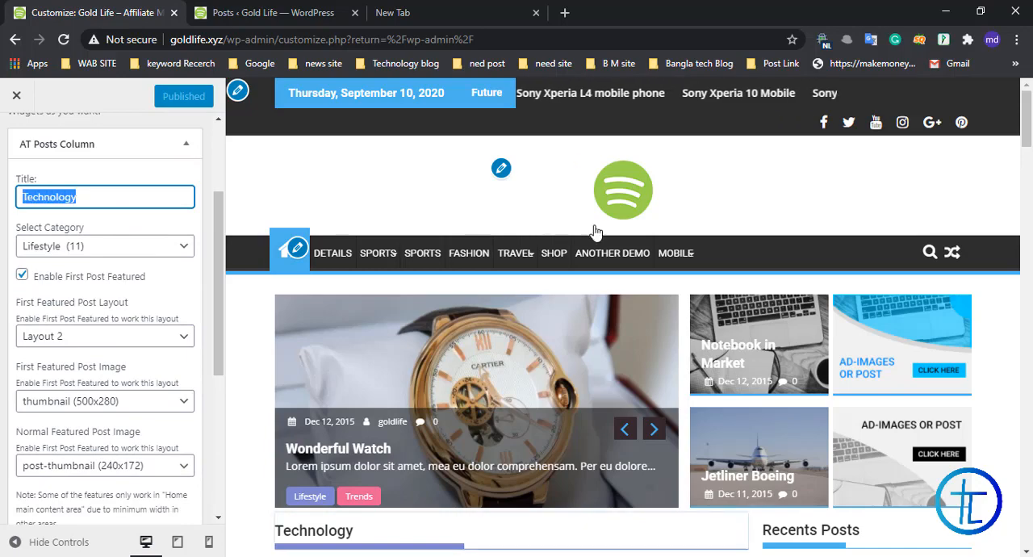
{"action": "scroll", "coordinate": [597, 231], "scroll_direction": "down", "scroll_amount": 4}
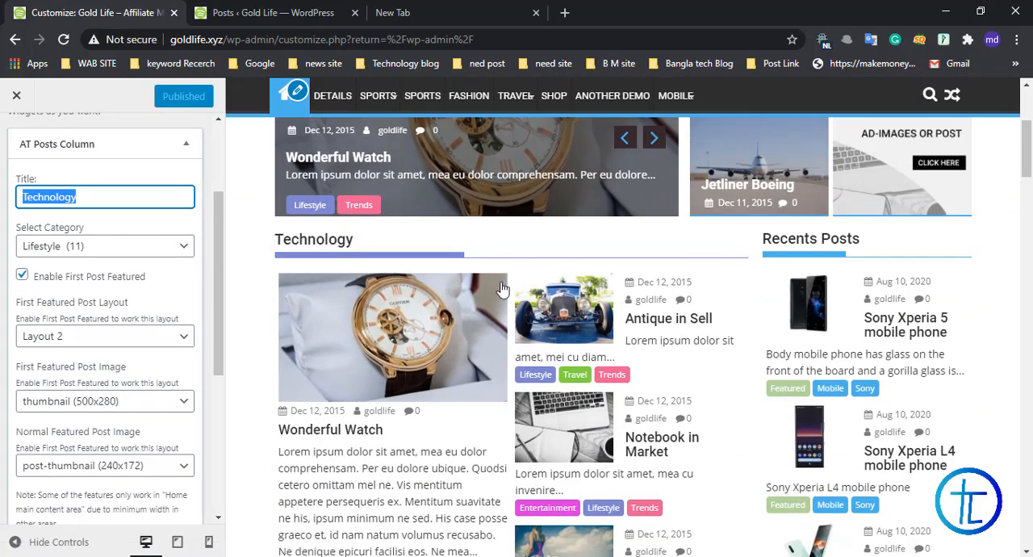
{"action": "left_click", "coordinate": [94, 246]}
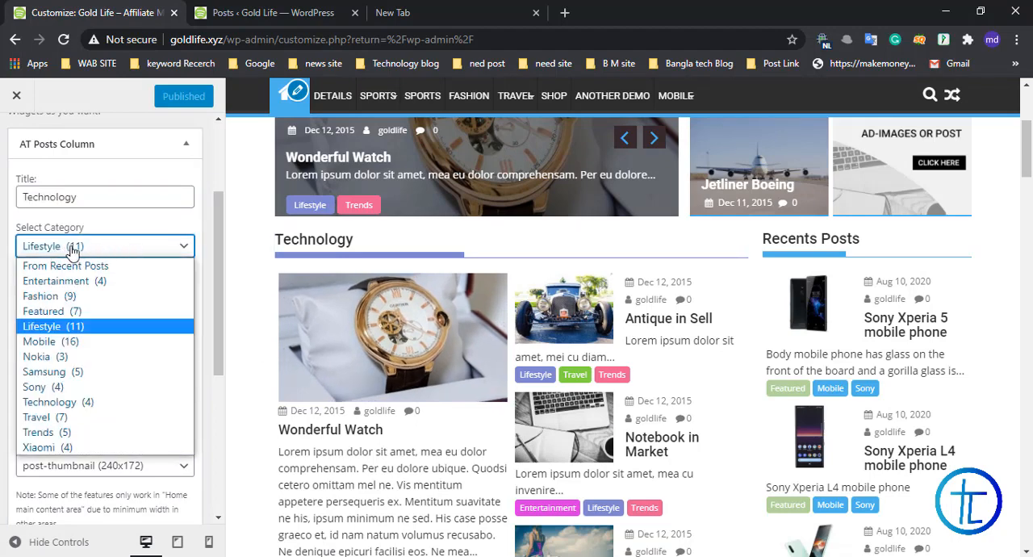
{"action": "left_click", "coordinate": [77, 373]}
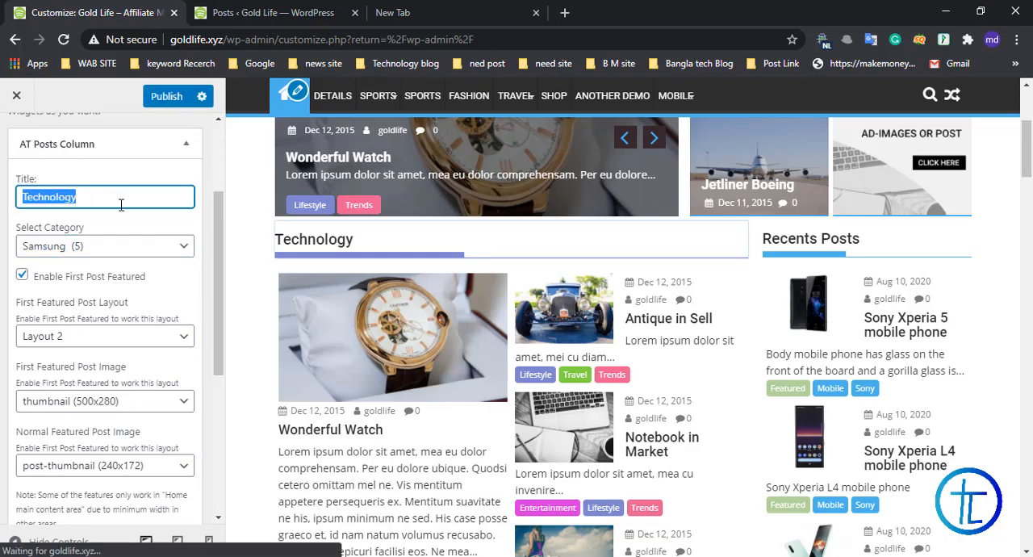
Step: Retitle the post column widget as Samsung and check its heading and posts in the preview
{"action": "type", "text": "s"}
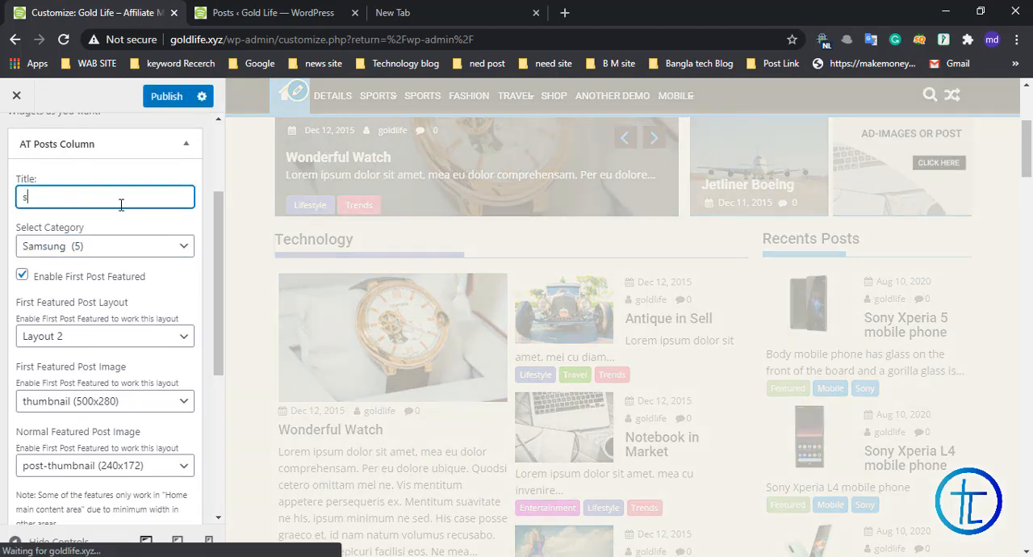
{"action": "key", "text": "BackSpace"}
{"action": "type", "text": "Samsung"}
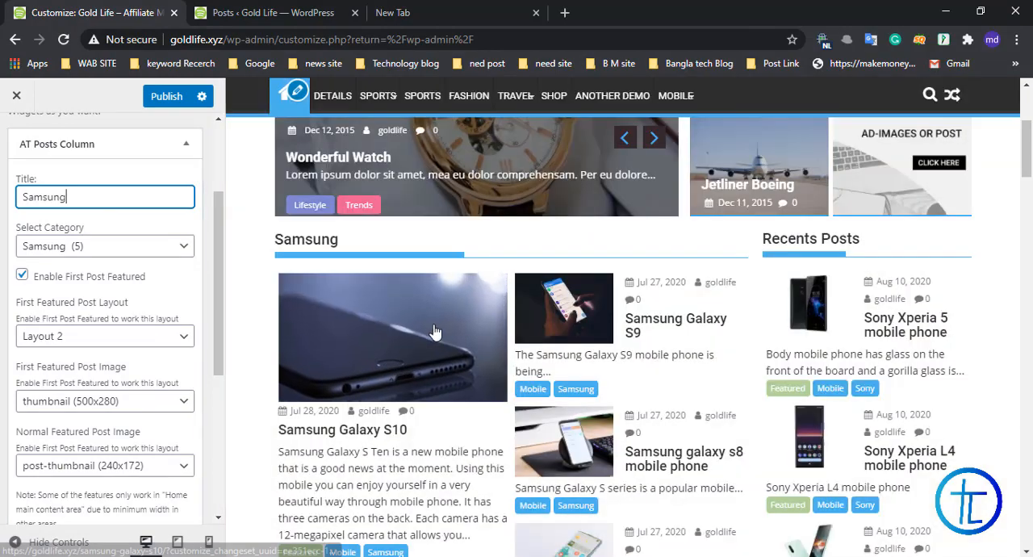
{"action": "scroll", "coordinate": [434, 329], "scroll_direction": "down", "scroll_amount": 1}
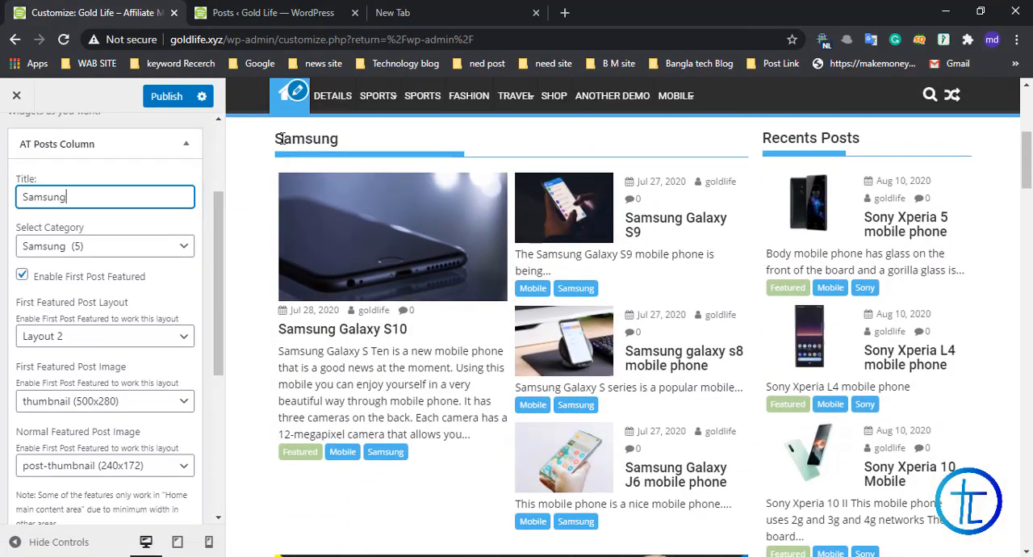
{"action": "scroll", "coordinate": [630, 234], "scroll_direction": "down", "scroll_amount": 2}
{"action": "scroll", "coordinate": [484, 203], "scroll_direction": "up", "scroll_amount": 1}
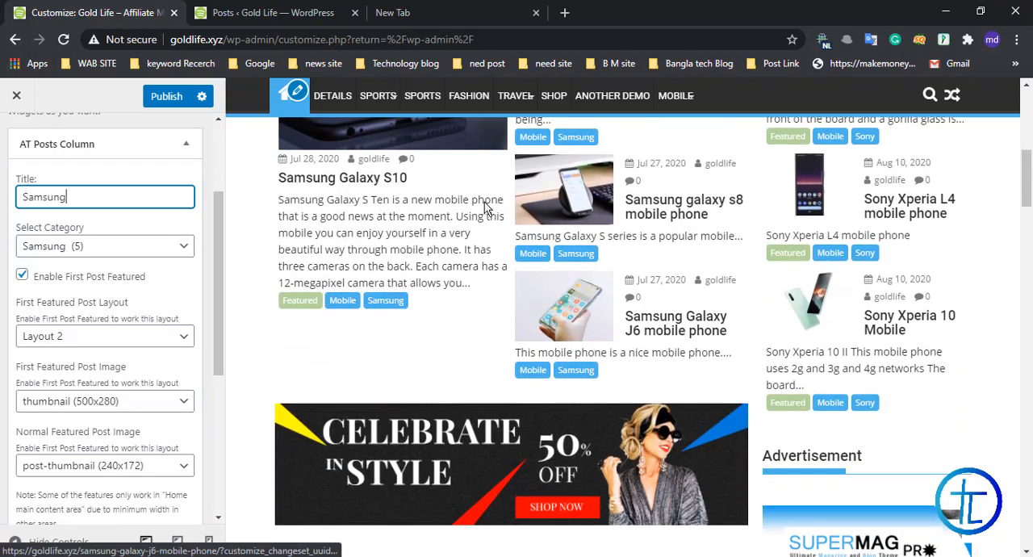
{"action": "scroll", "coordinate": [468, 257], "scroll_direction": "up", "scroll_amount": 2}
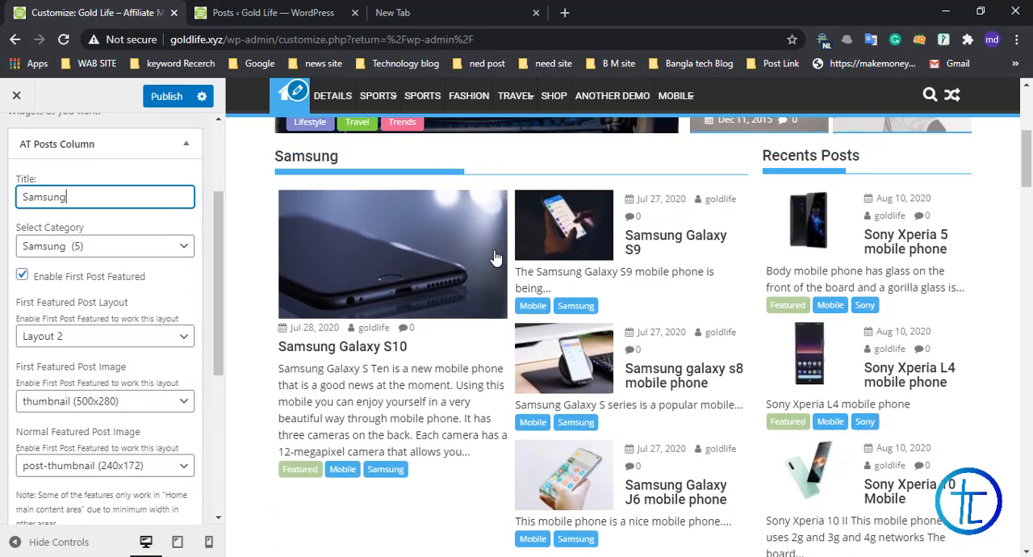
Step: Set the Samsung column's first featured post layout to Layout 1
{"action": "scroll", "coordinate": [112, 232], "scroll_direction": "down", "scroll_amount": 1}
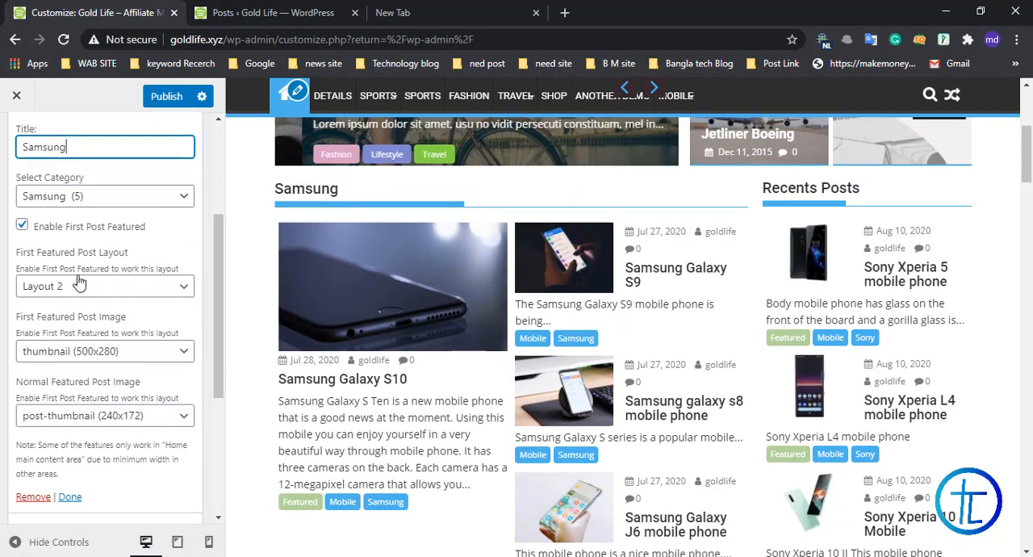
{"action": "scroll", "coordinate": [317, 289], "scroll_direction": "down", "scroll_amount": 1}
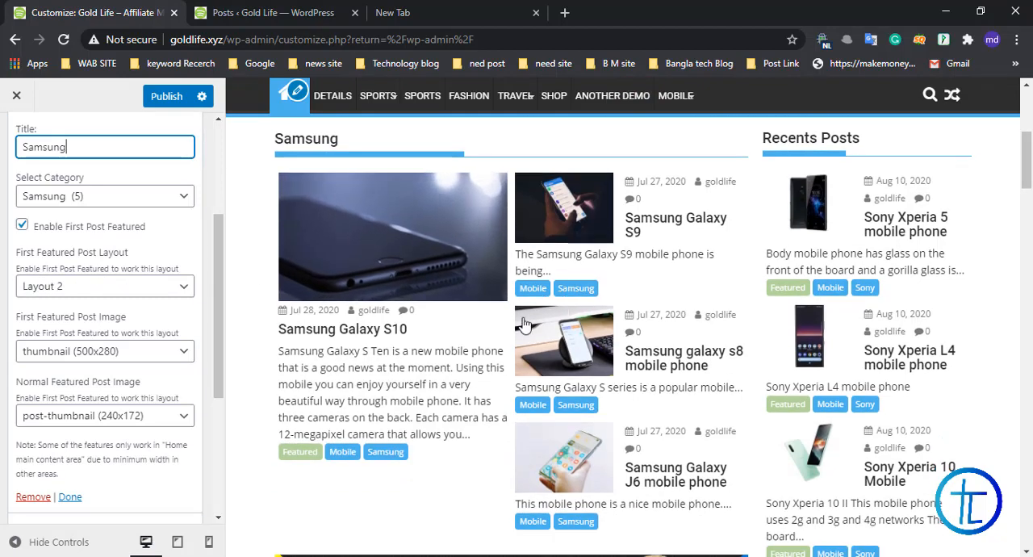
{"action": "left_click", "coordinate": [62, 288]}
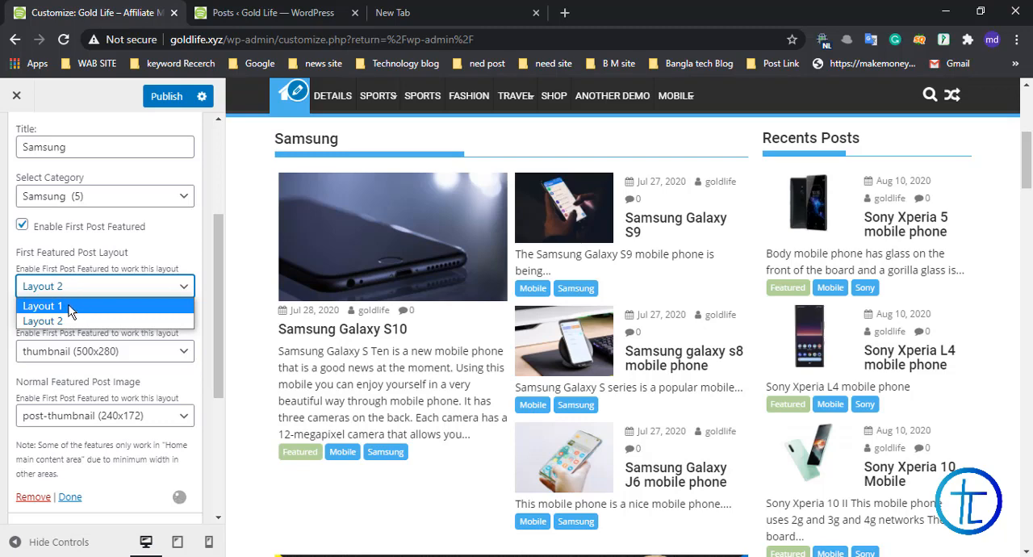
{"action": "left_click", "coordinate": [65, 322]}
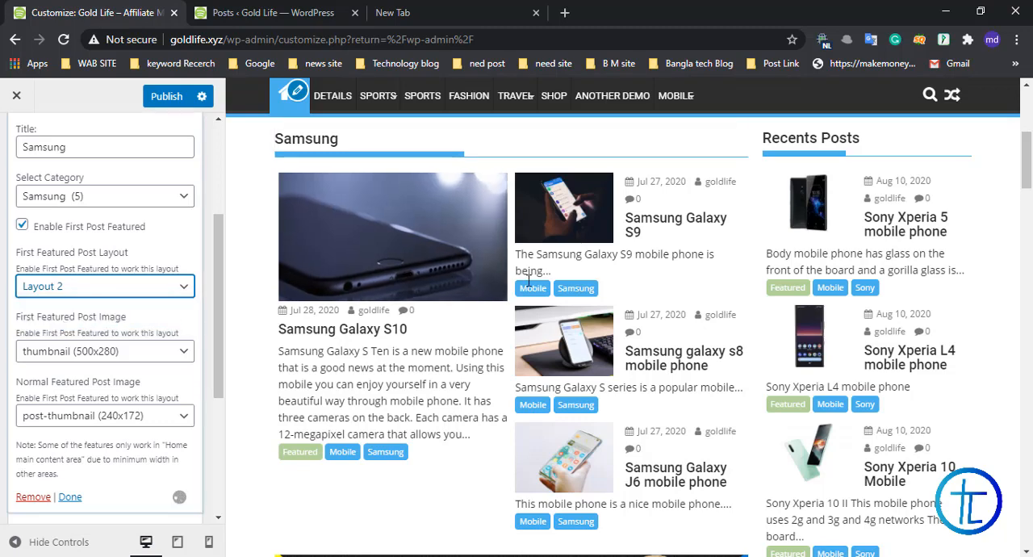
{"action": "left_click", "coordinate": [58, 291]}
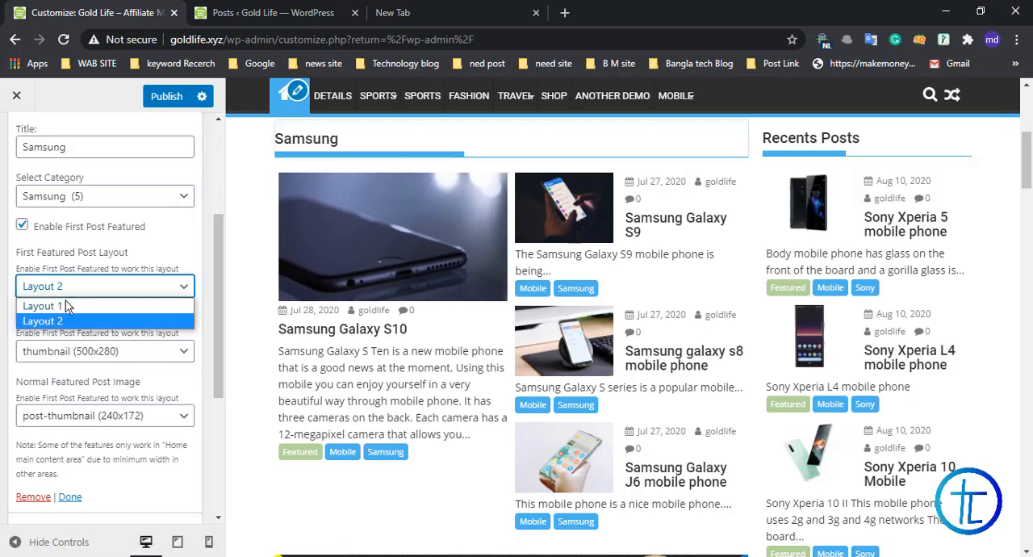
{"action": "left_click", "coordinate": [66, 303]}
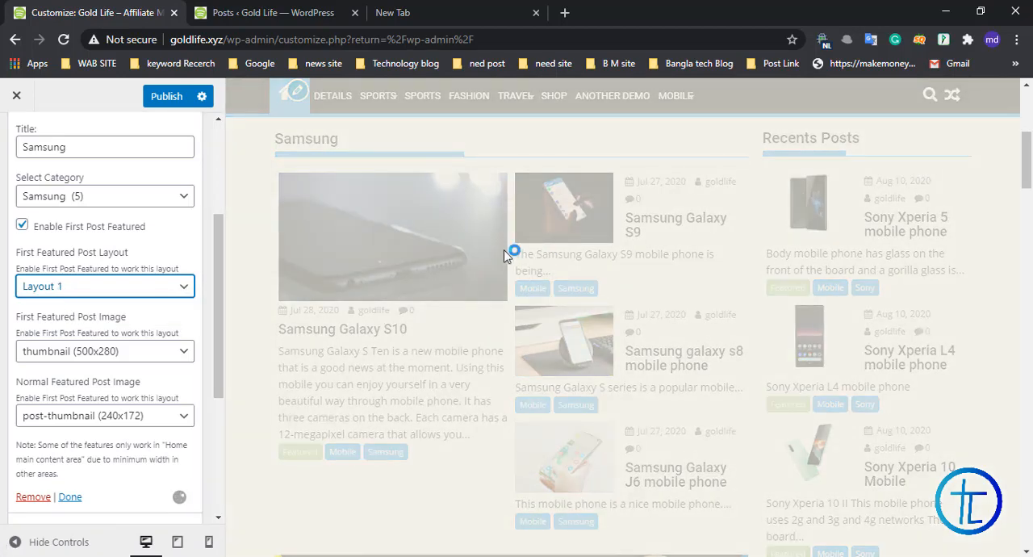
Step: Examine the Samsung section's arrangement in the preview and restore the first featured post layout to Layout 2
{"action": "scroll", "coordinate": [500, 266], "scroll_direction": "down", "scroll_amount": 2}
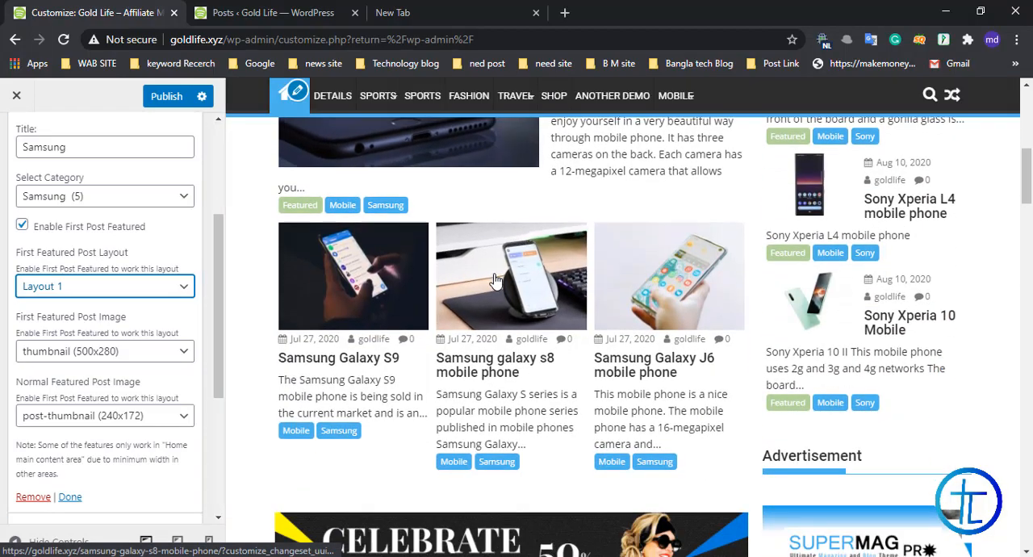
{"action": "scroll", "coordinate": [484, 275], "scroll_direction": "up", "scroll_amount": 2}
{"action": "scroll", "coordinate": [460, 275], "scroll_direction": "down", "scroll_amount": 1}
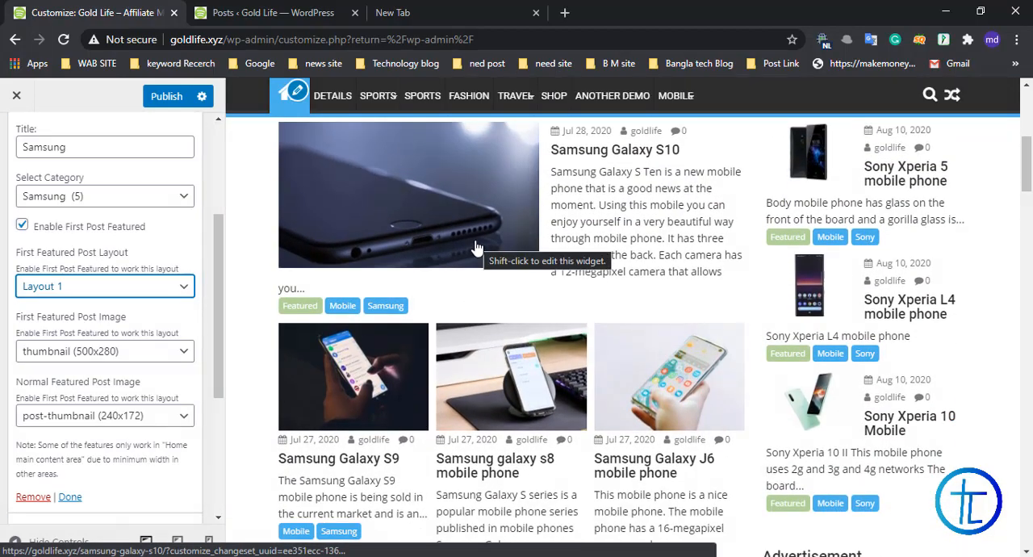
{"action": "scroll", "coordinate": [477, 246], "scroll_direction": "down", "scroll_amount": 12}
{"action": "scroll", "coordinate": [476, 242], "scroll_direction": "down", "scroll_amount": 6}
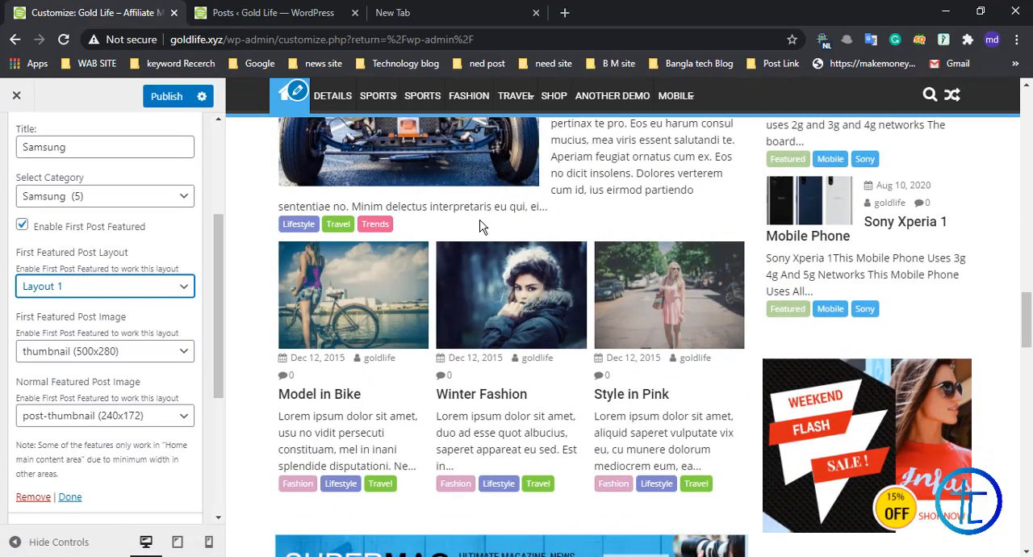
{"action": "scroll", "coordinate": [484, 224], "scroll_direction": "up", "scroll_amount": 15}
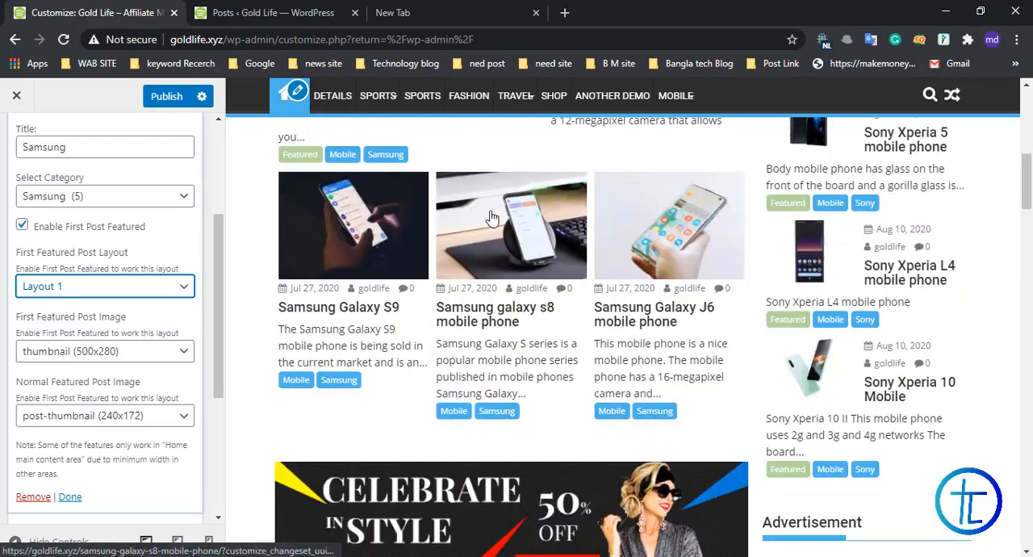
{"action": "scroll", "coordinate": [491, 218], "scroll_direction": "up", "scroll_amount": 3}
{"action": "left_click", "coordinate": [78, 292]}
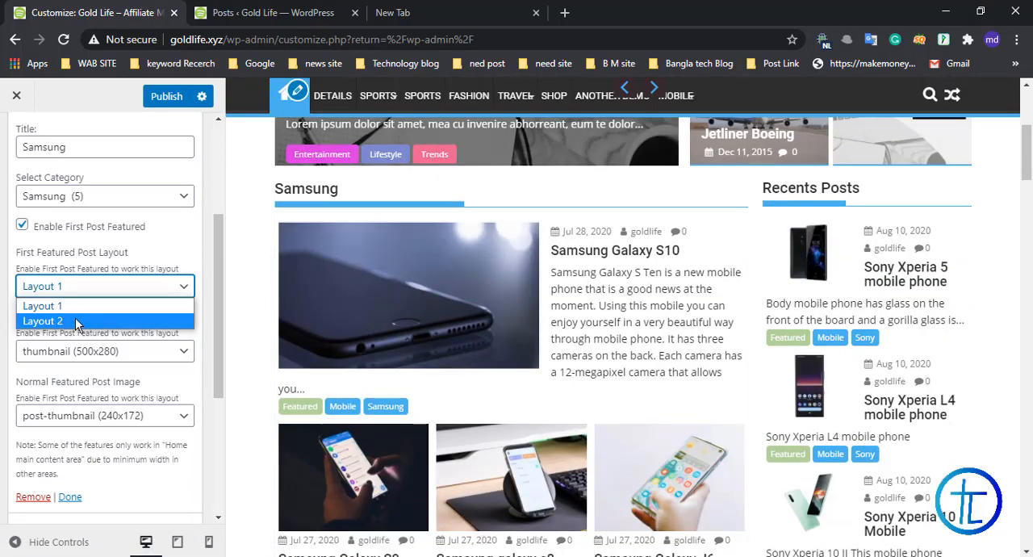
{"action": "left_click", "coordinate": [76, 322]}
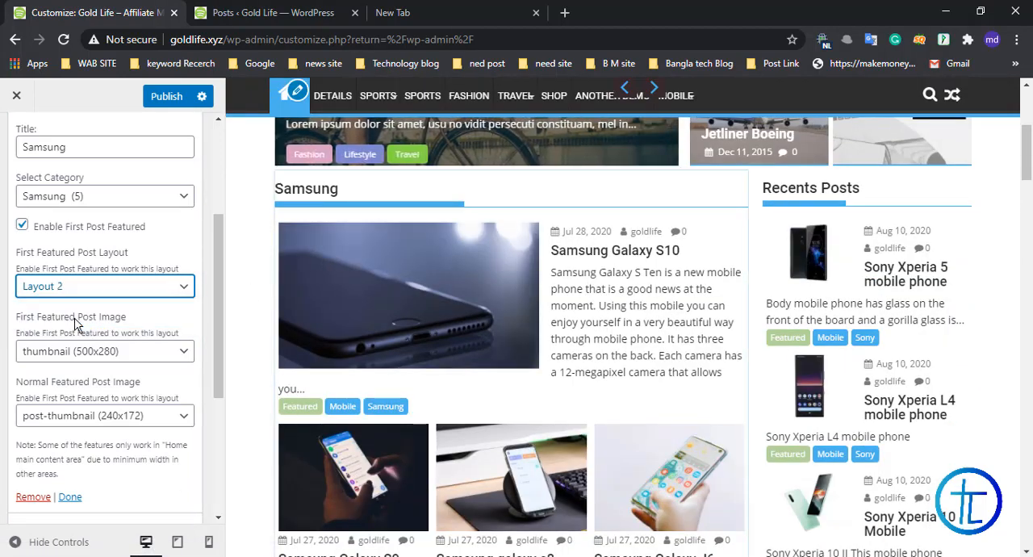
Step: Choose thumbnail (500x280) as the first featured post image size and review the size options for the normal featured post image
{"action": "scroll", "coordinate": [165, 267], "scroll_direction": "down", "scroll_amount": 2}
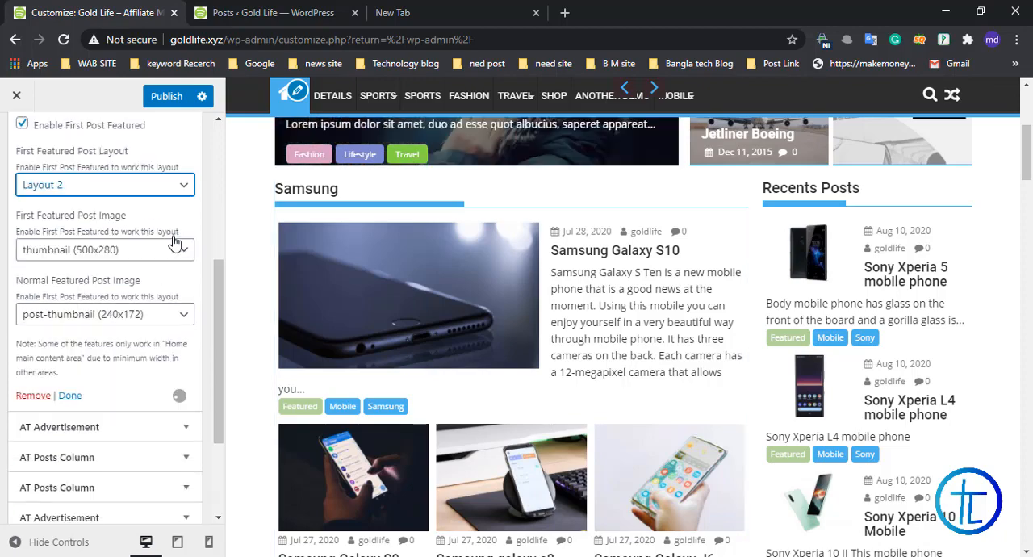
{"action": "left_click", "coordinate": [119, 255]}
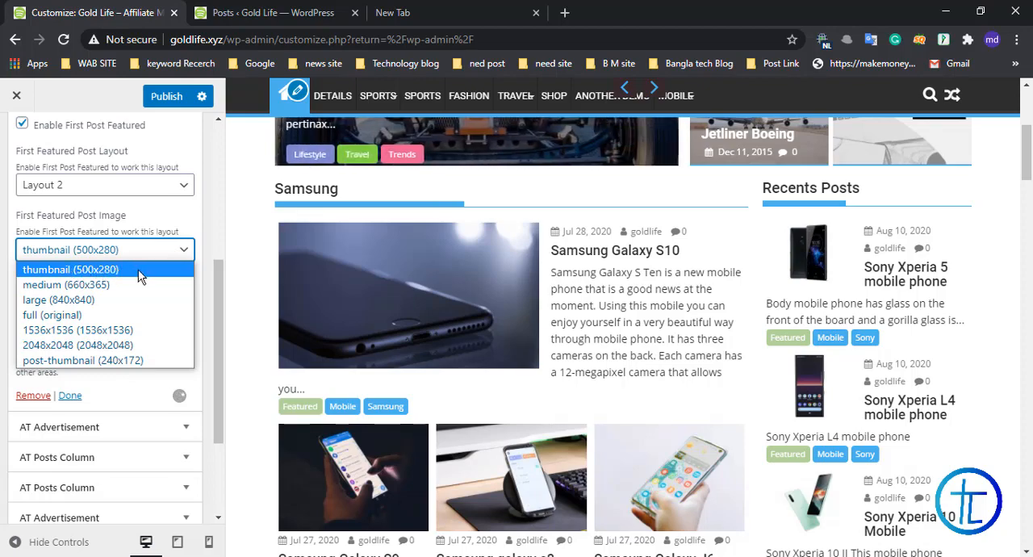
{"action": "left_click", "coordinate": [111, 270]}
{"action": "scroll", "coordinate": [139, 276], "scroll_direction": "down", "scroll_amount": 1}
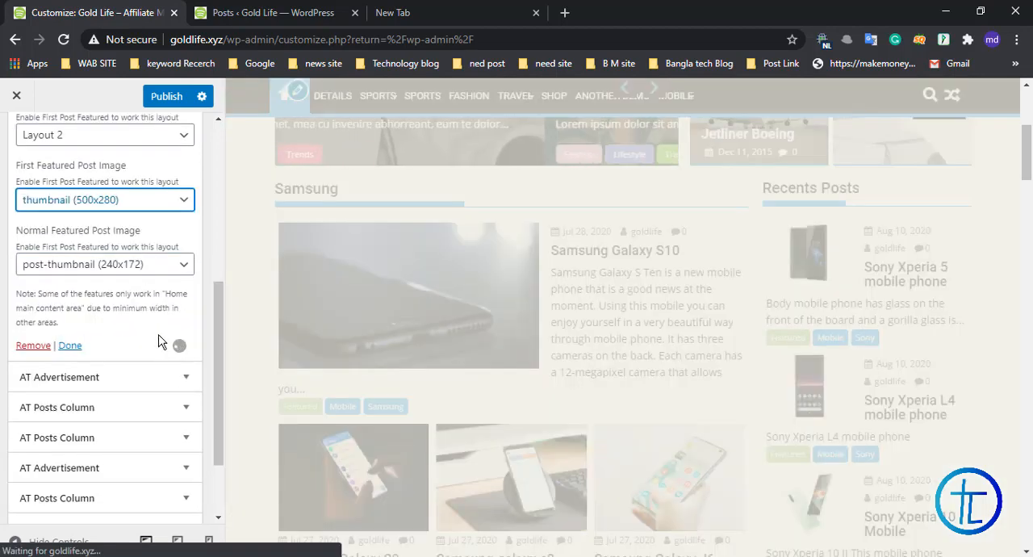
{"action": "left_click", "coordinate": [163, 272]}
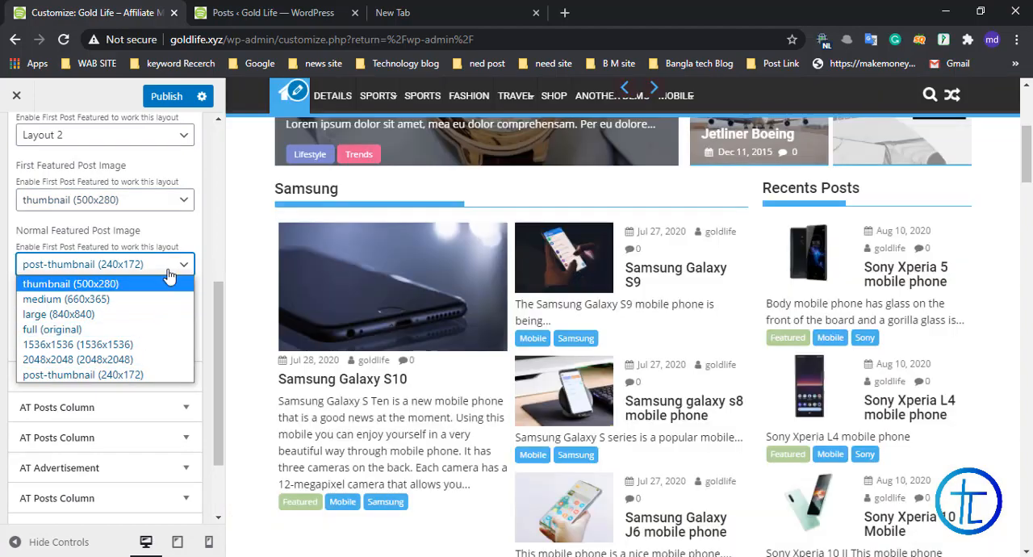
{"action": "left_click", "coordinate": [185, 232]}
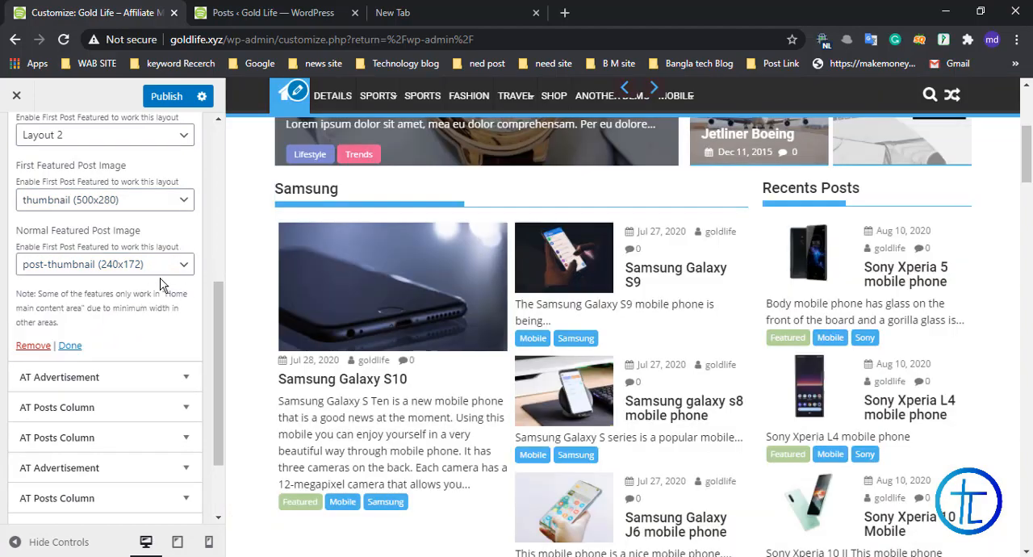
Step: Try disabling the first post featured option for the Samsung column, check the preview, and enable the option again
{"action": "scroll", "coordinate": [141, 301], "scroll_direction": "up", "scroll_amount": 3}
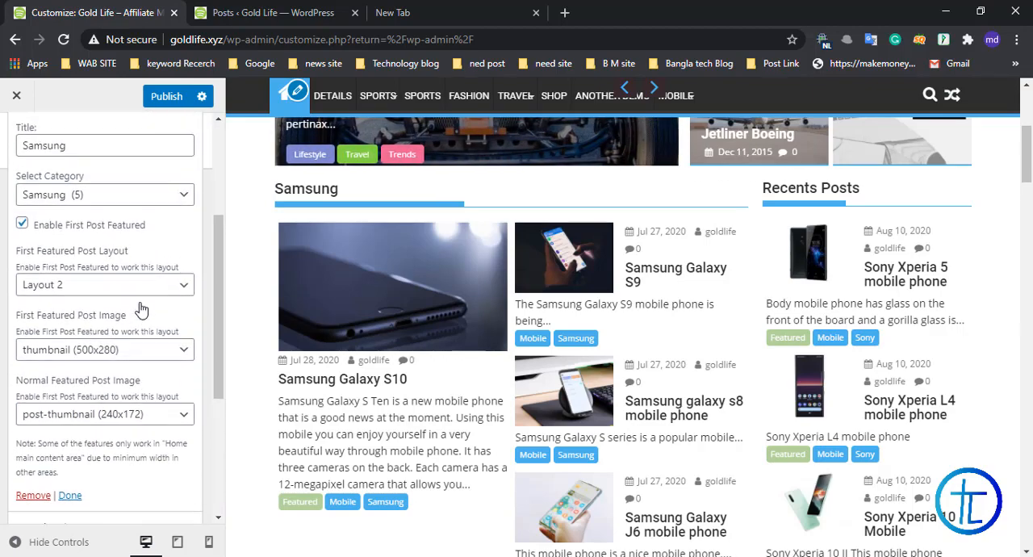
{"action": "scroll", "coordinate": [392, 322], "scroll_direction": "up", "scroll_amount": 1}
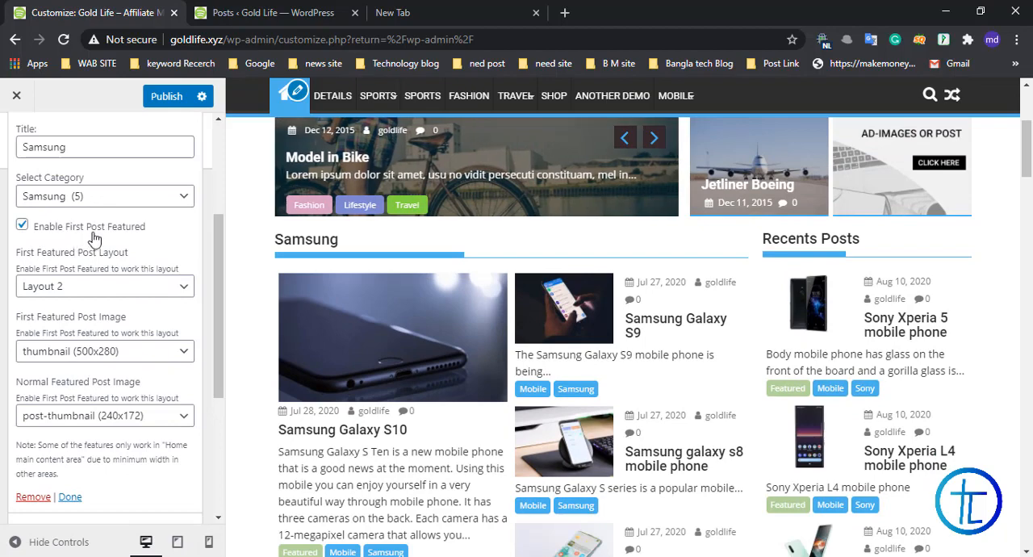
{"action": "scroll", "coordinate": [307, 271], "scroll_direction": "down", "scroll_amount": 2}
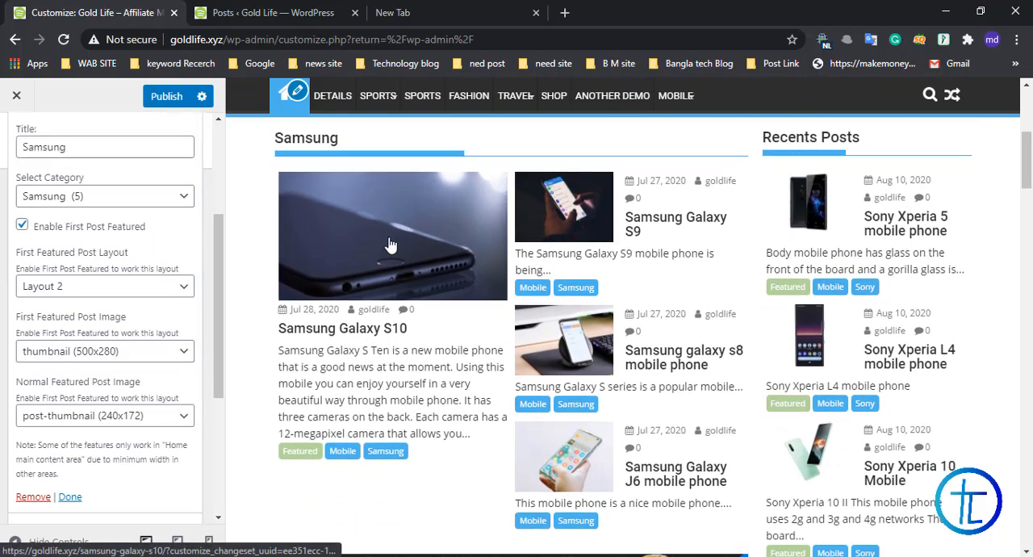
{"action": "left_click", "coordinate": [21, 224]}
{"action": "left_click_drag", "start_coordinate": [219, 361], "coordinate": [217, 296]}
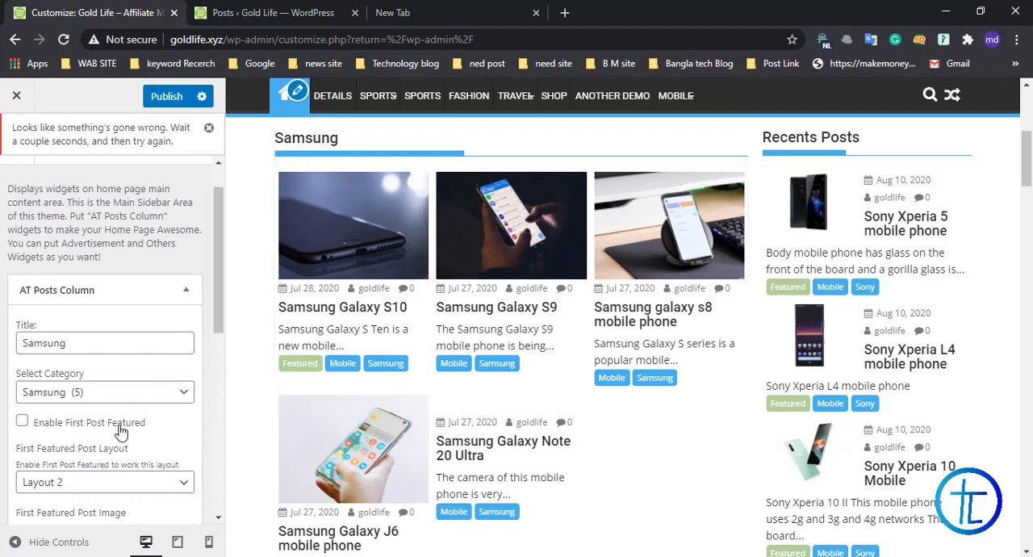
{"action": "left_click_drag", "start_coordinate": [217, 281], "coordinate": [218, 300]}
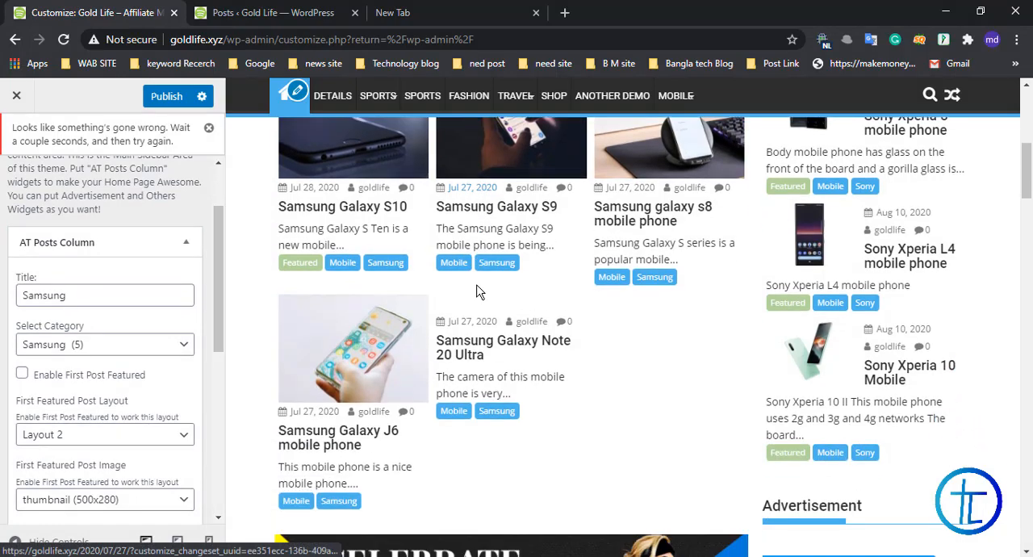
{"action": "left_click", "coordinate": [22, 376]}
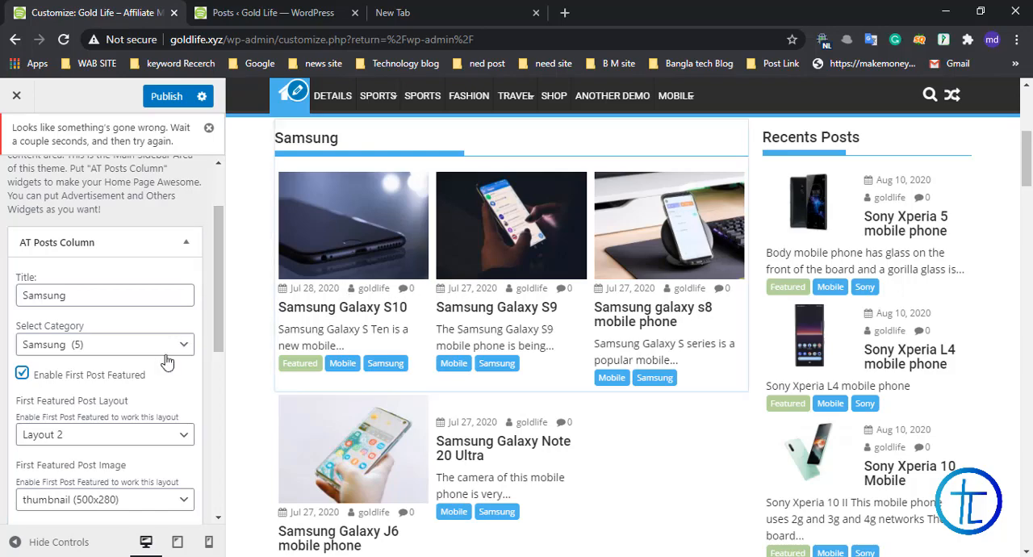
{"action": "scroll", "coordinate": [186, 323], "scroll_direction": "down", "scroll_amount": 1}
{"action": "scroll", "coordinate": [202, 298], "scroll_direction": "down", "scroll_amount": 1}
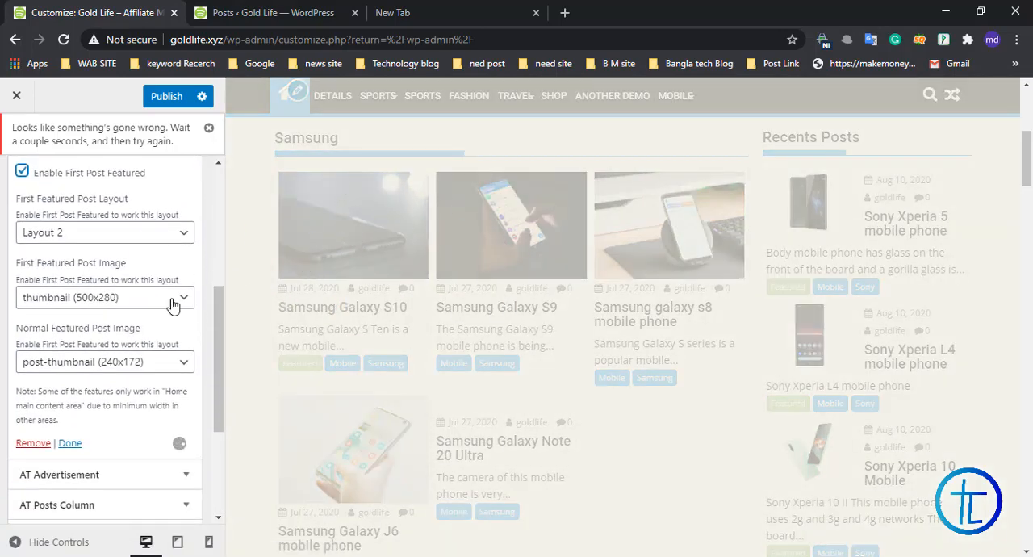
Step: Close the Samsung column's settings, try the title "ddd" on the first advertisement widget, check the preview, and clear the title
{"action": "left_click", "coordinate": [70, 443]}
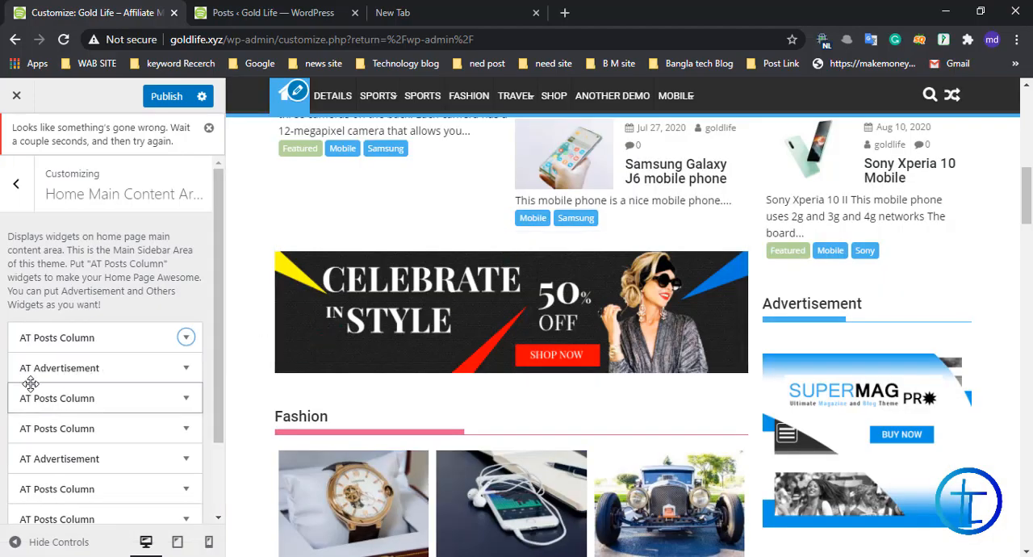
{"action": "left_click", "coordinate": [179, 370]}
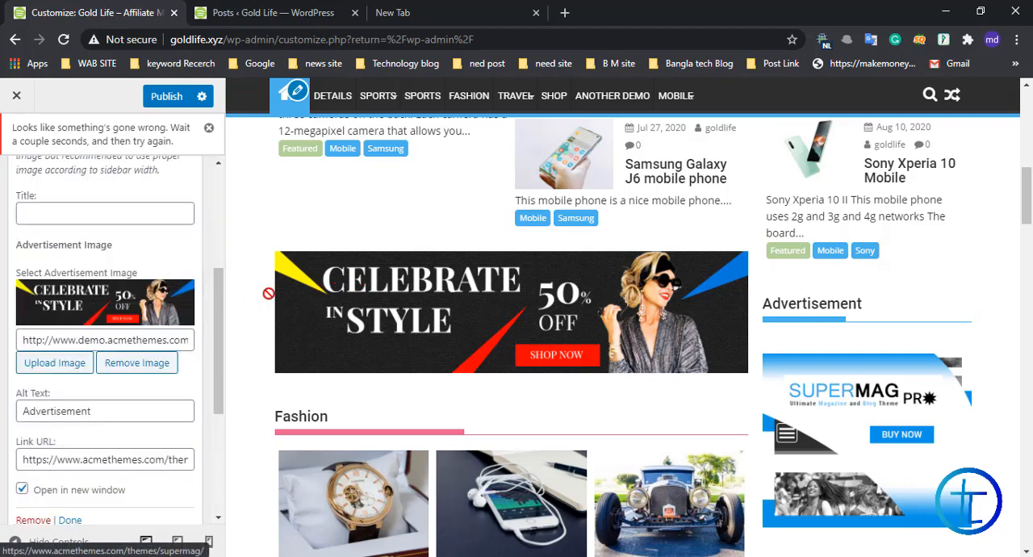
{"action": "left_click", "coordinate": [77, 215]}
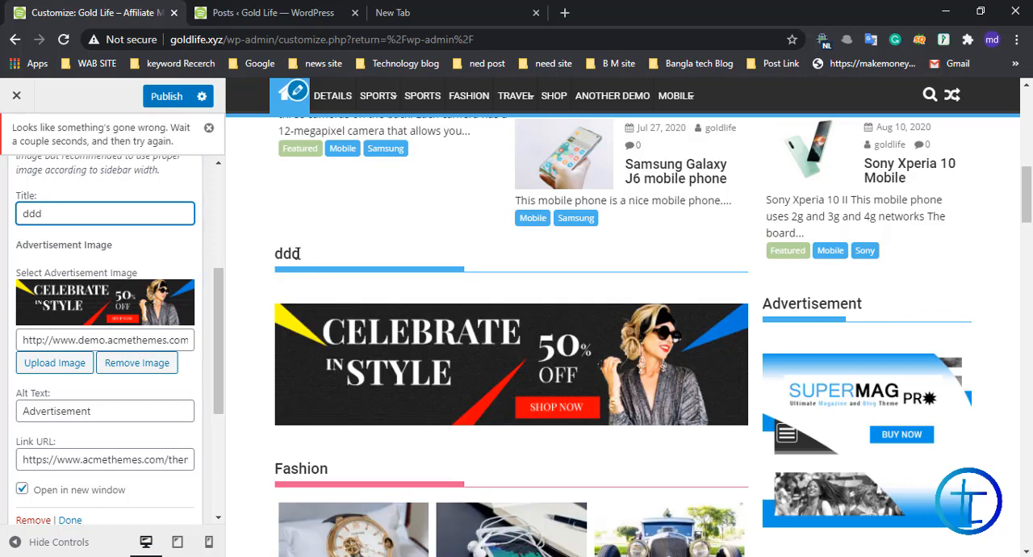
{"action": "left_click_drag", "start_coordinate": [300, 253], "coordinate": [268, 259]}
{"action": "left_click", "coordinate": [286, 255]}
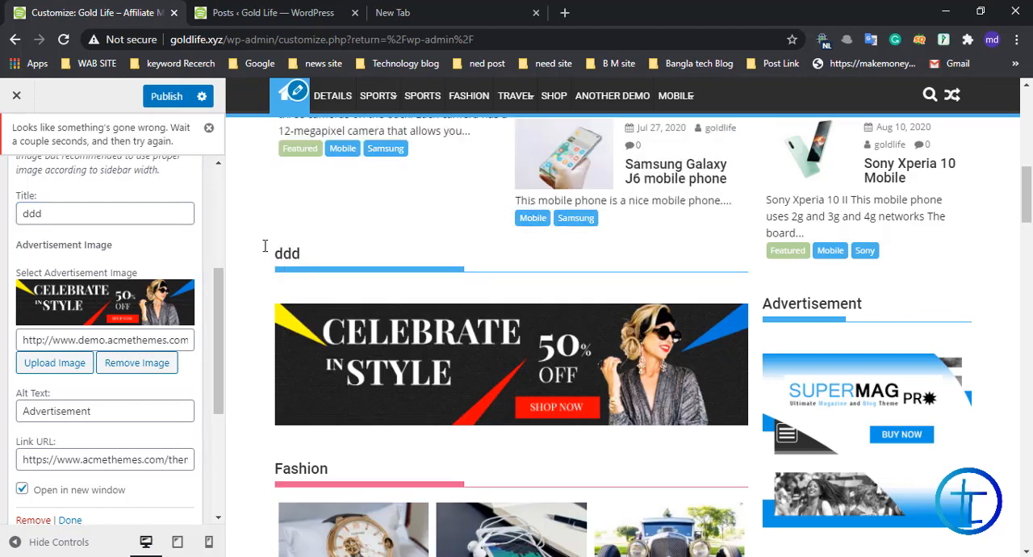
{"action": "left_click_drag", "start_coordinate": [84, 221], "coordinate": [2, 219]}
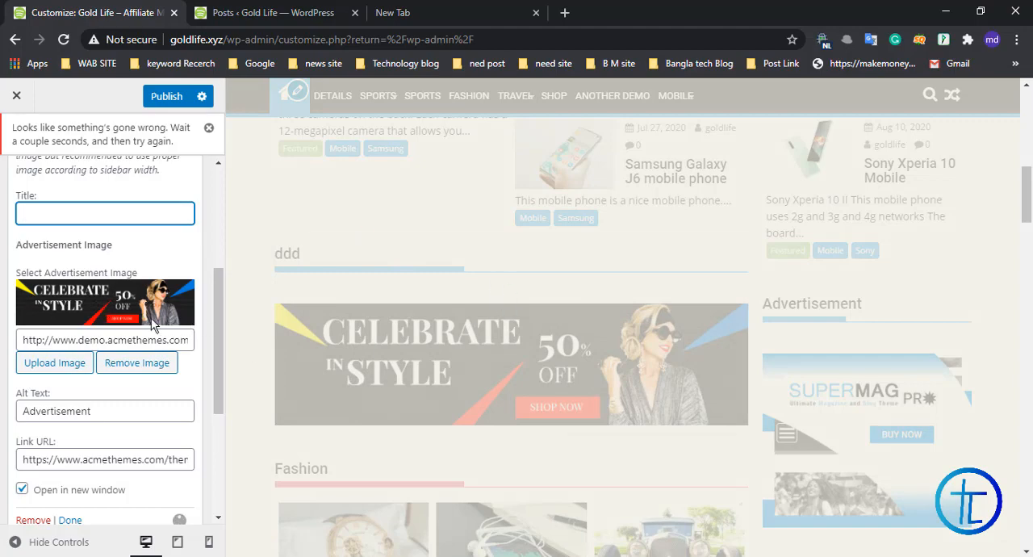
Step: Examine the first advertisement widget's image address, link URL and removal option, and close the widget without changes
{"action": "scroll", "coordinate": [103, 255], "scroll_direction": "down", "scroll_amount": 1}
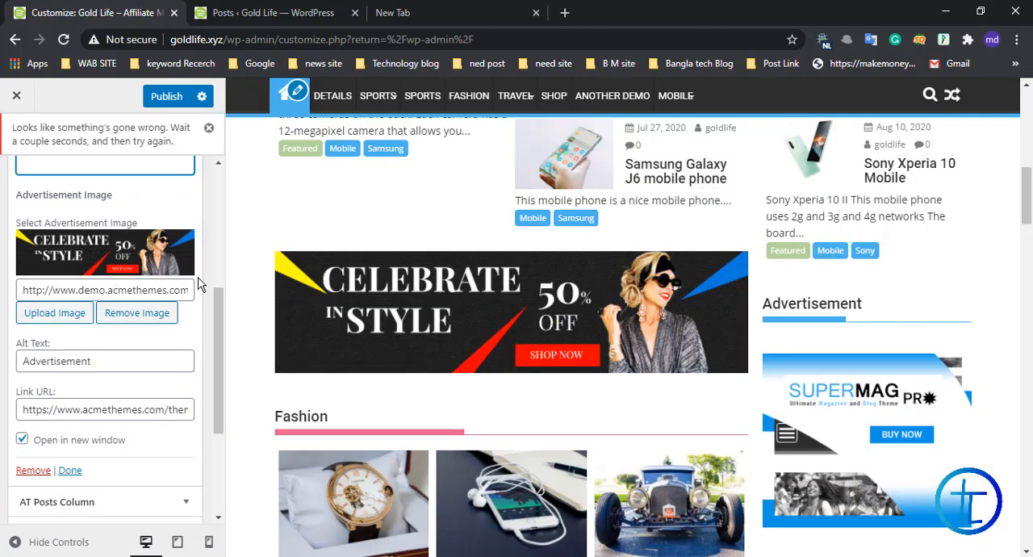
{"action": "left_click_drag", "start_coordinate": [25, 291], "coordinate": [202, 292]}
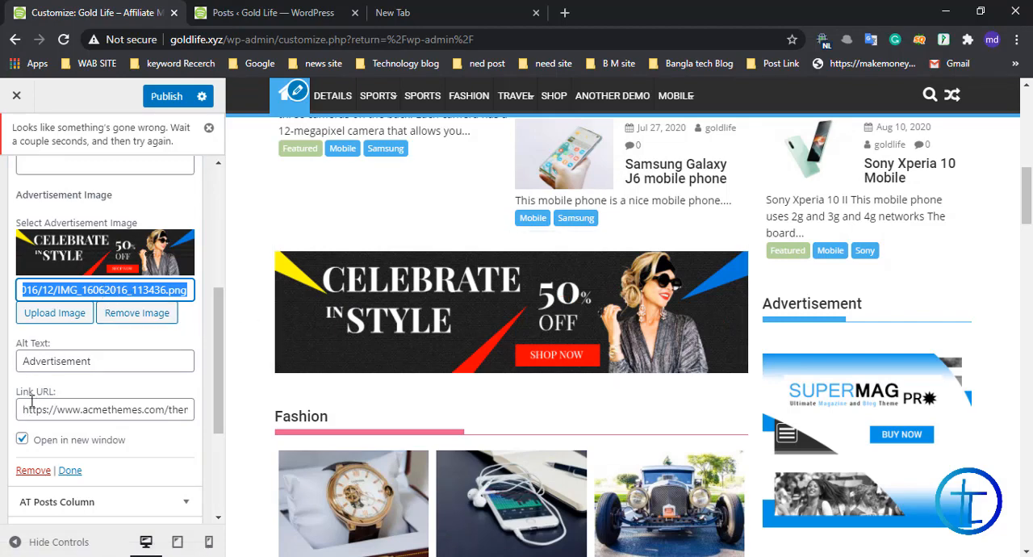
{"action": "mouse_move", "coordinate": [22, 410]}
{"action": "left_mouse_down"}
{"action": "mouse_move", "coordinate": [201, 408]}
{"action": "mouse_move", "coordinate": [4, 415]}
{"action": "left_mouse_up"}
{"action": "left_click", "coordinate": [115, 396]}
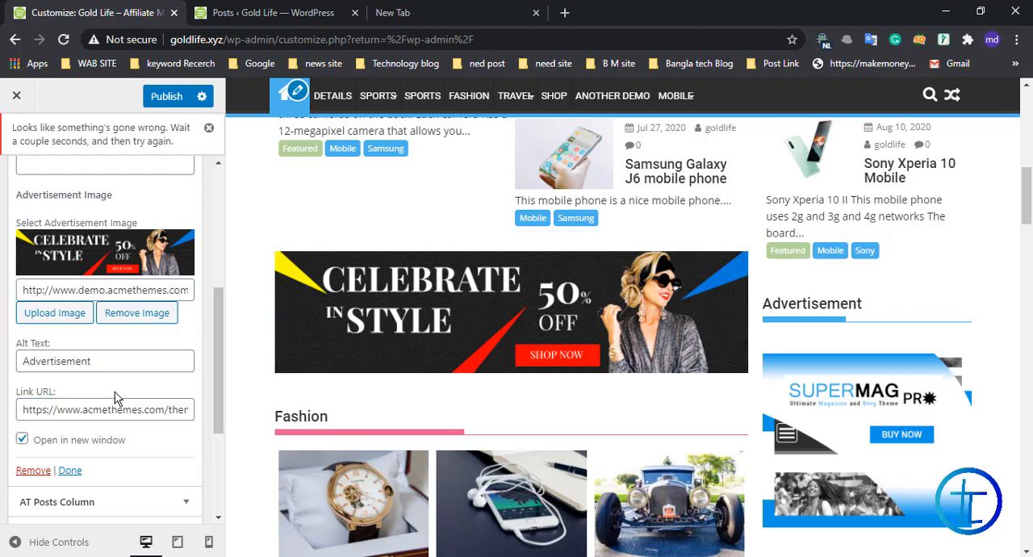
{"action": "left_click", "coordinate": [70, 473]}
{"action": "scroll", "coordinate": [121, 315], "scroll_direction": "down", "scroll_amount": 1}
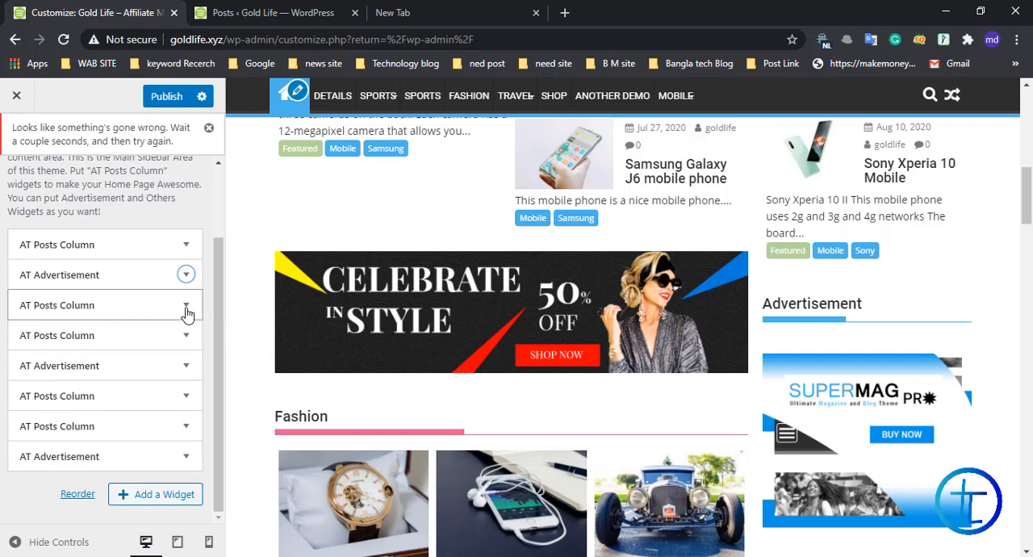
{"action": "left_click", "coordinate": [186, 275]}
{"action": "scroll", "coordinate": [85, 362], "scroll_direction": "down", "scroll_amount": 4}
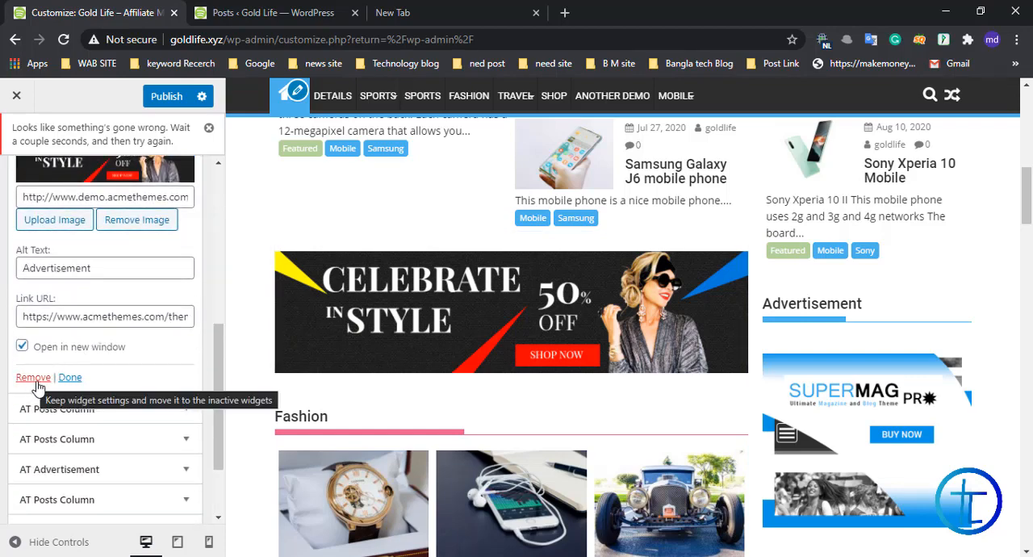
{"action": "left_click", "coordinate": [70, 377]}
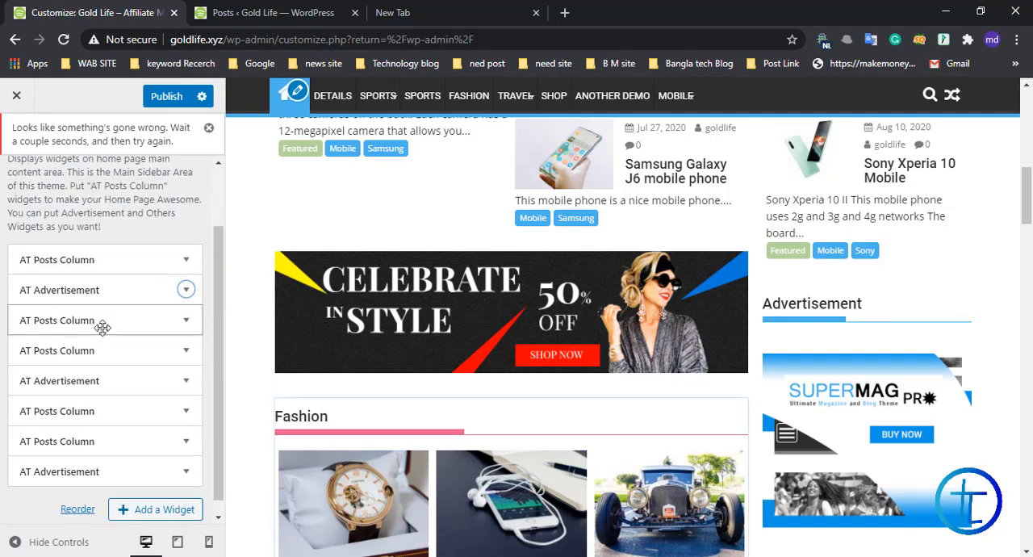
Step: Set the Fashion posts column's category to Nokia, retitle it "Nokia", and close its settings after checking the preview
{"action": "left_click", "coordinate": [186, 321]}
{"action": "scroll", "coordinate": [105, 291], "scroll_direction": "down", "scroll_amount": 1}
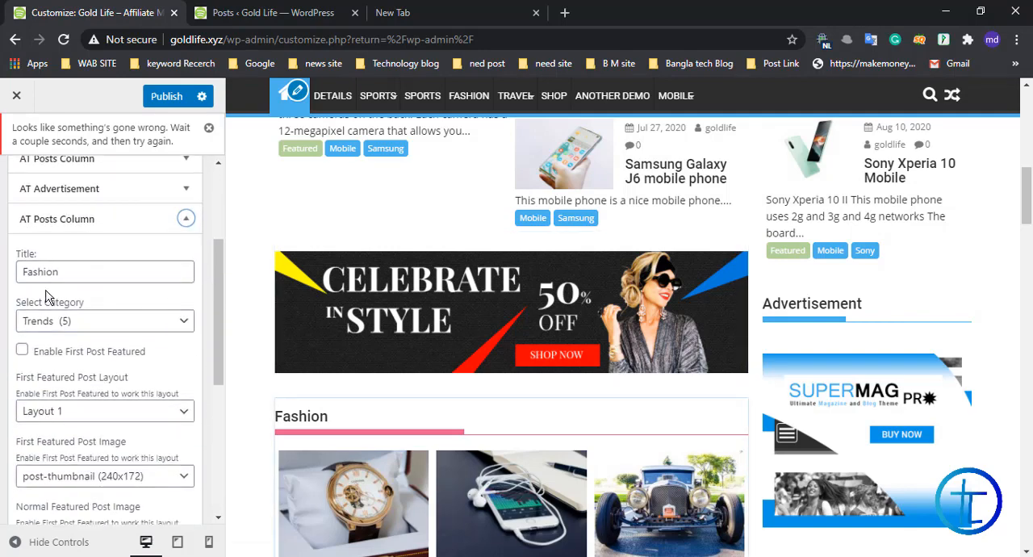
{"action": "double_click", "coordinate": [83, 270]}
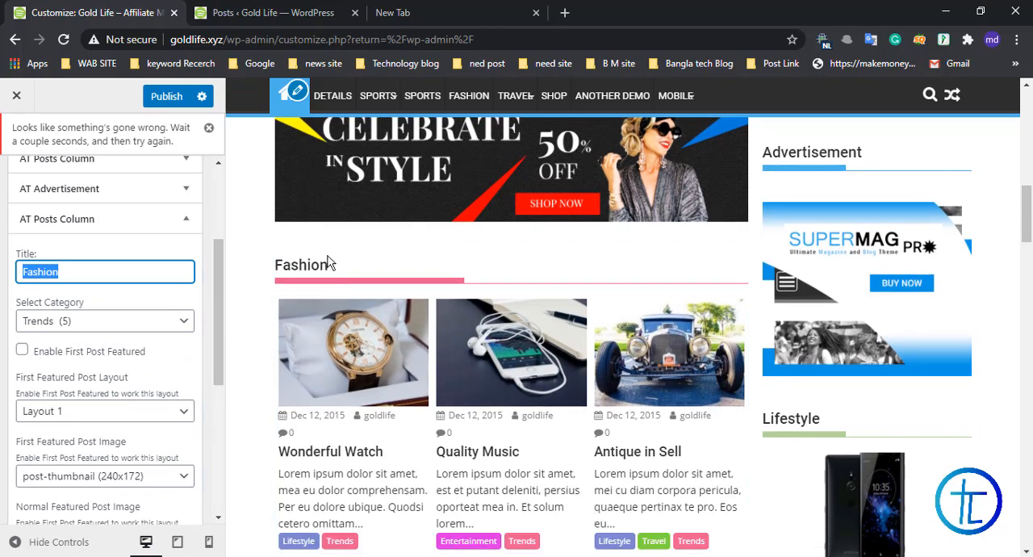
{"action": "left_click", "coordinate": [64, 326]}
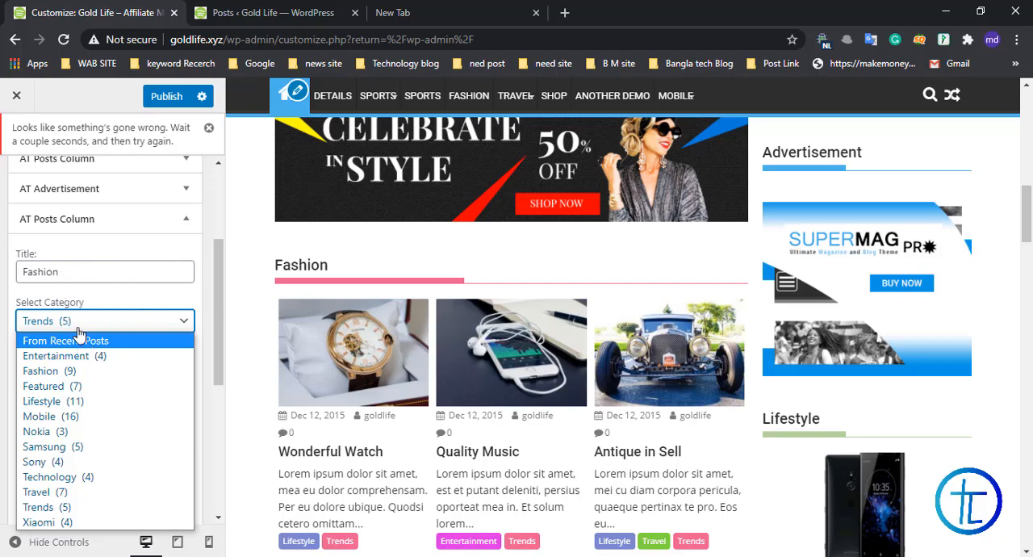
{"action": "left_click", "coordinate": [50, 435]}
{"action": "double_click", "coordinate": [89, 272]}
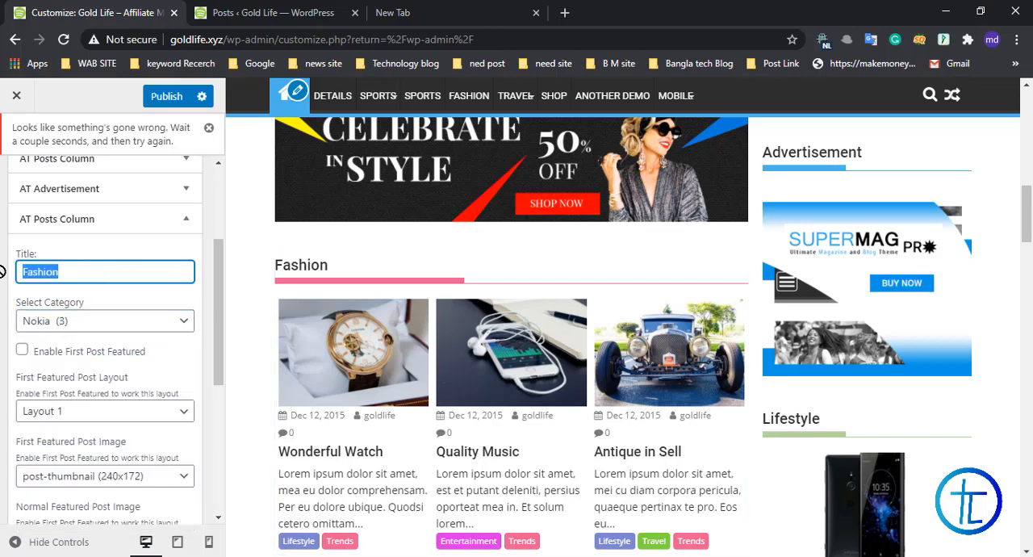
{"action": "type", "text": "Nokia"}
{"action": "scroll", "coordinate": [93, 299], "scroll_direction": "down", "scroll_amount": 3}
{"action": "scroll", "coordinate": [96, 311], "scroll_direction": "down", "scroll_amount": 1}
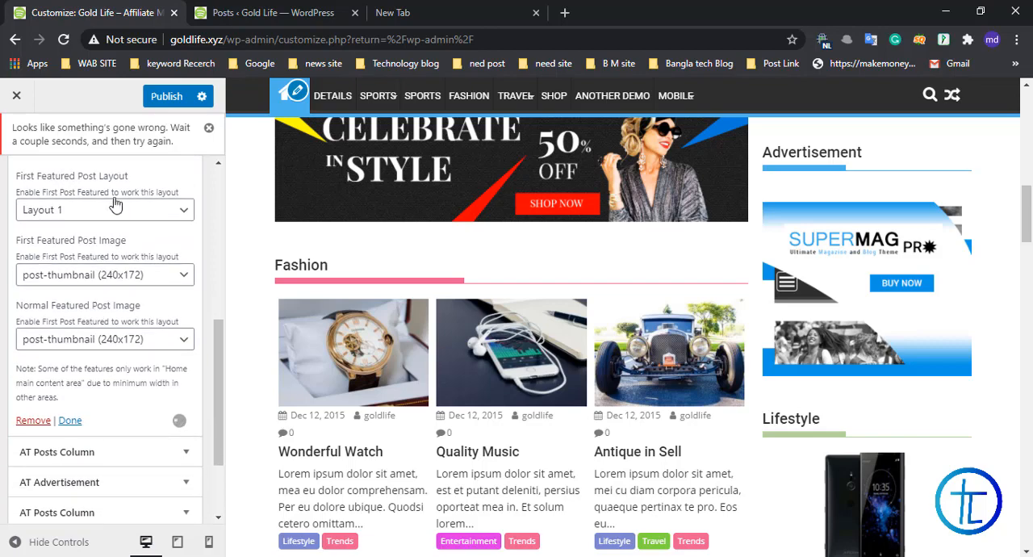
{"action": "scroll", "coordinate": [89, 246], "scroll_direction": "up", "scroll_amount": 1}
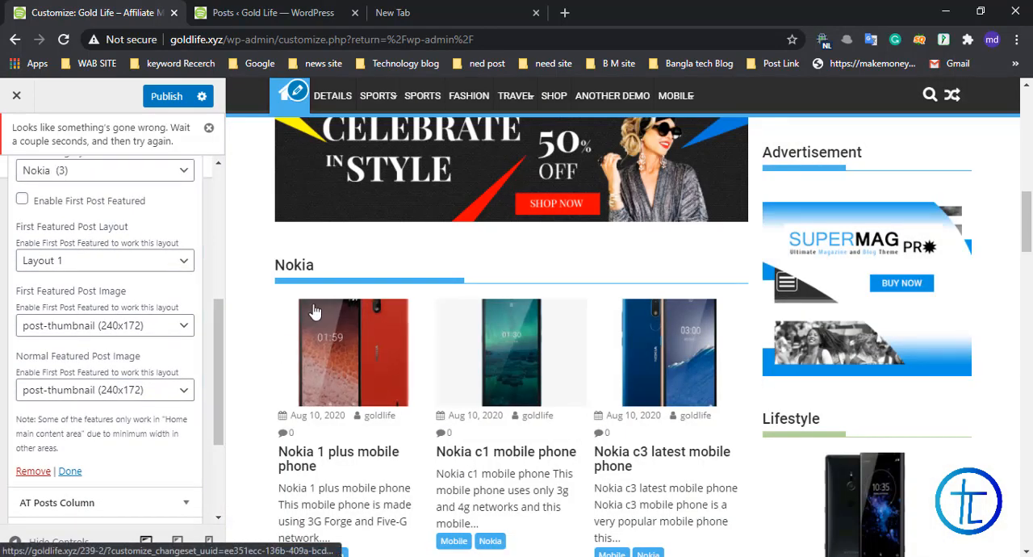
{"action": "scroll", "coordinate": [300, 266], "scroll_direction": "down", "scroll_amount": 1}
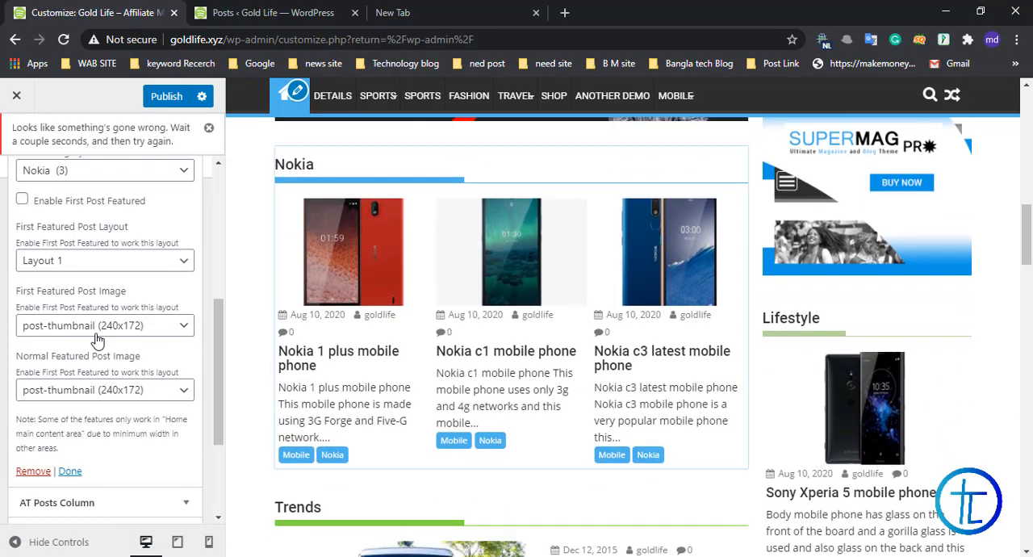
{"action": "scroll", "coordinate": [76, 398], "scroll_direction": "down", "scroll_amount": 1}
{"action": "left_click", "coordinate": [70, 370]}
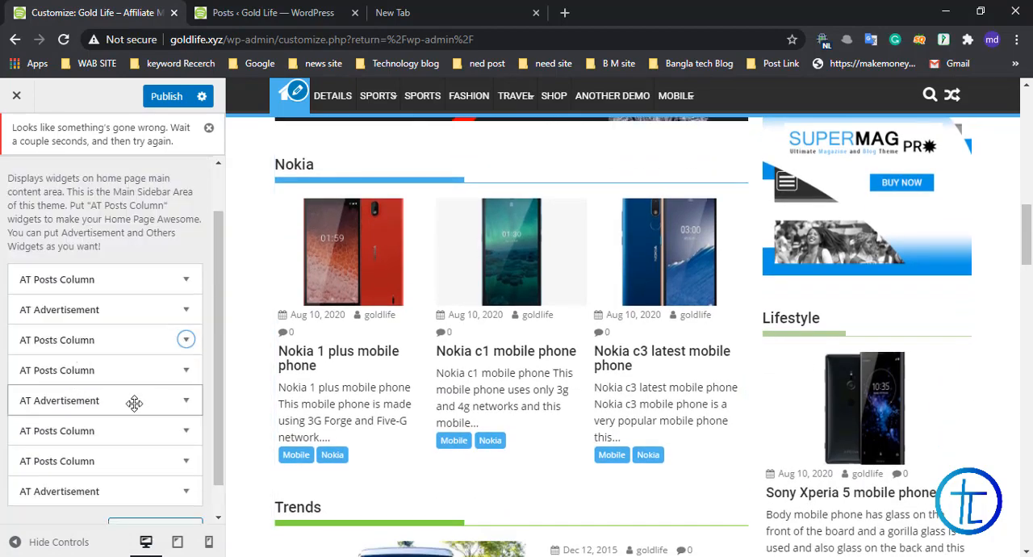
Step: Set the Trends posts column's category to Sony and change its title to "Sony"
{"action": "left_click", "coordinate": [184, 370]}
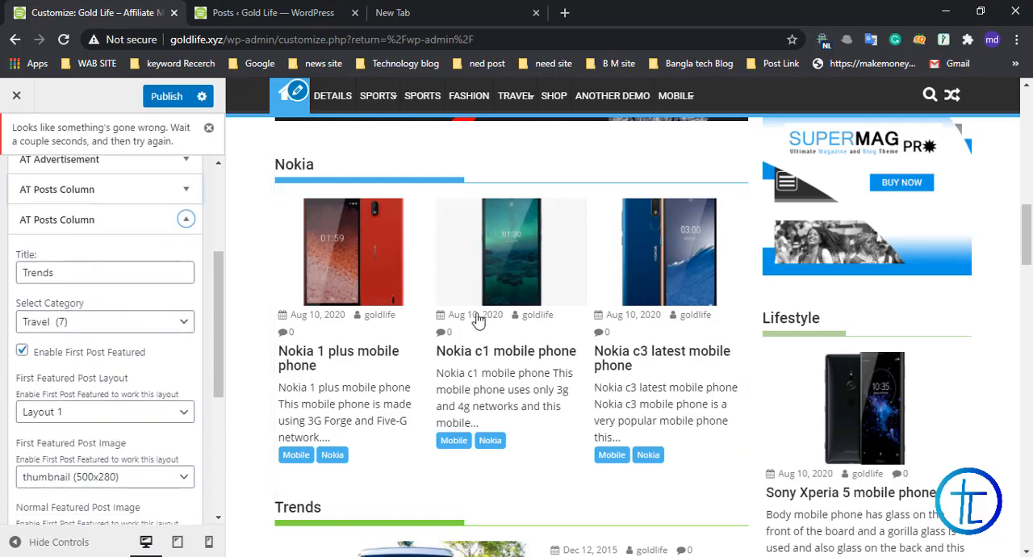
{"action": "scroll", "coordinate": [478, 321], "scroll_direction": "down", "scroll_amount": 2}
{"action": "left_click", "coordinate": [169, 324]}
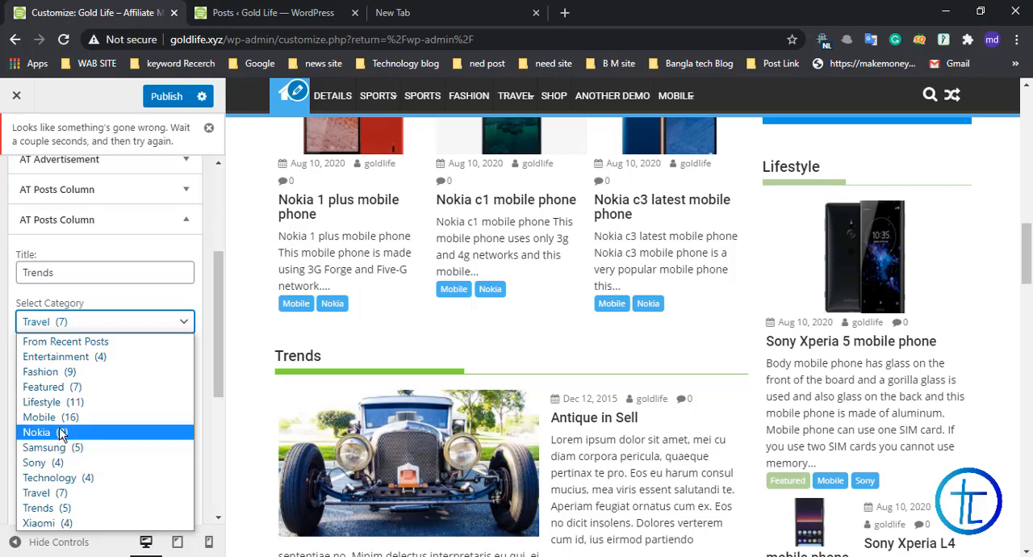
{"action": "left_click", "coordinate": [58, 462]}
{"action": "scroll", "coordinate": [110, 325], "scroll_direction": "down", "scroll_amount": 1}
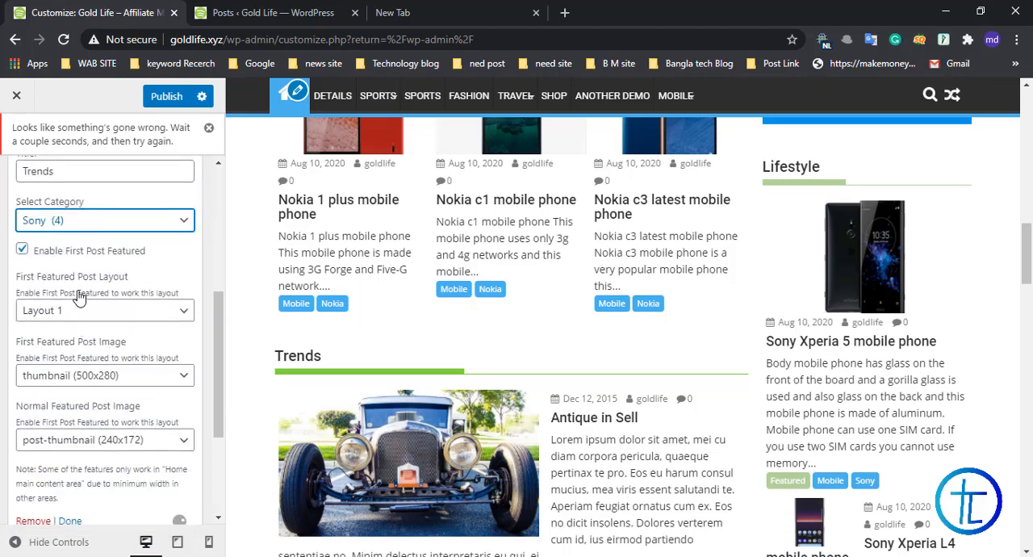
{"action": "double_click", "coordinate": [87, 169]}
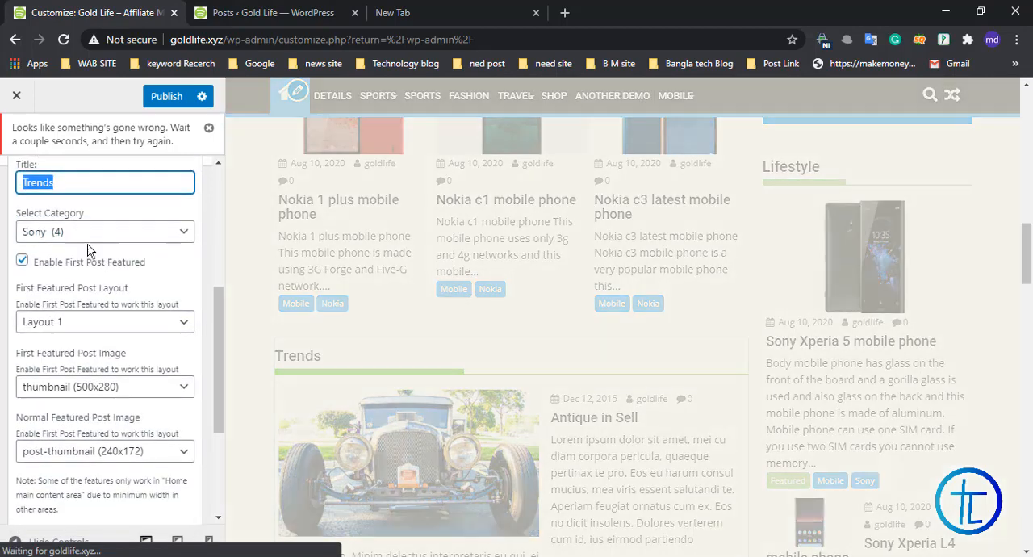
{"action": "type", "text": "Sony"}
{"action": "scroll", "coordinate": [113, 269], "scroll_direction": "down", "scroll_amount": 5}
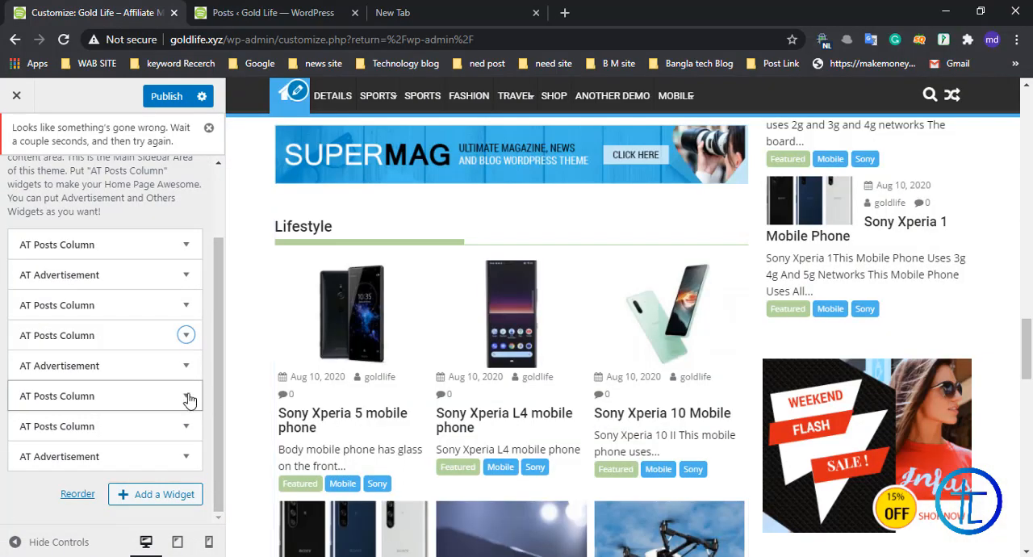
Step: Set the Lifestyle posts column's category to Xiaomi and change its title to "Xiaomi"
{"action": "left_click", "coordinate": [189, 397]}
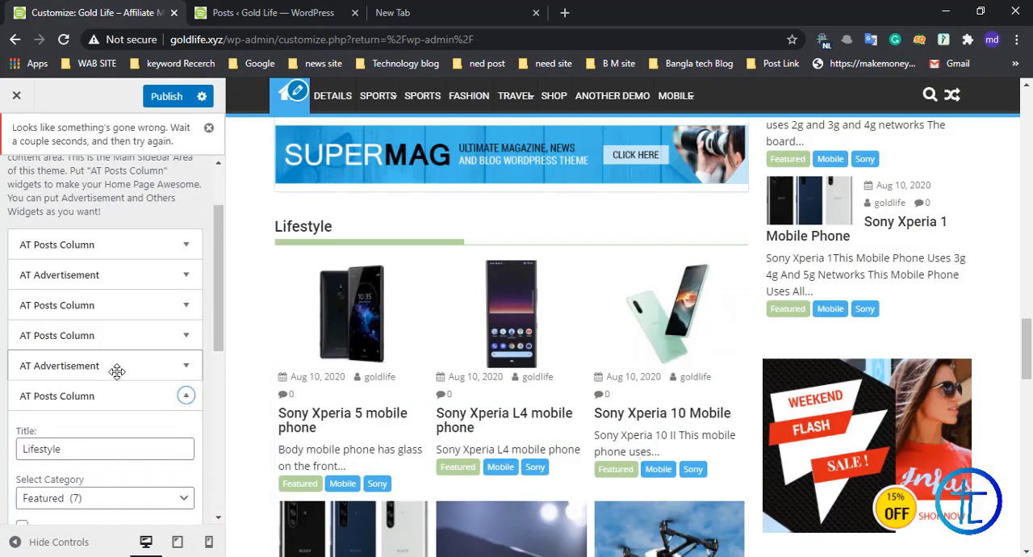
{"action": "double_click", "coordinate": [48, 247]}
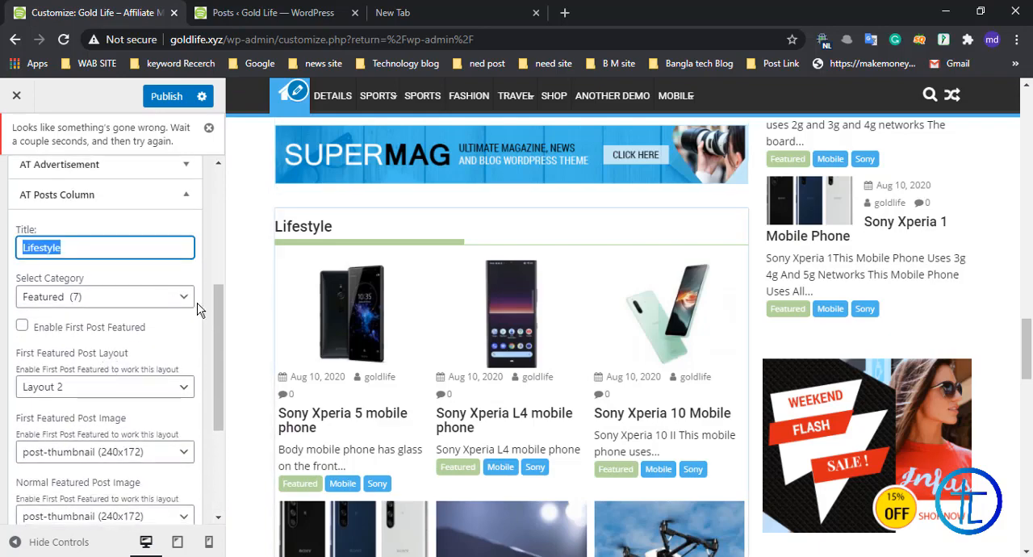
{"action": "left_click", "coordinate": [158, 296]}
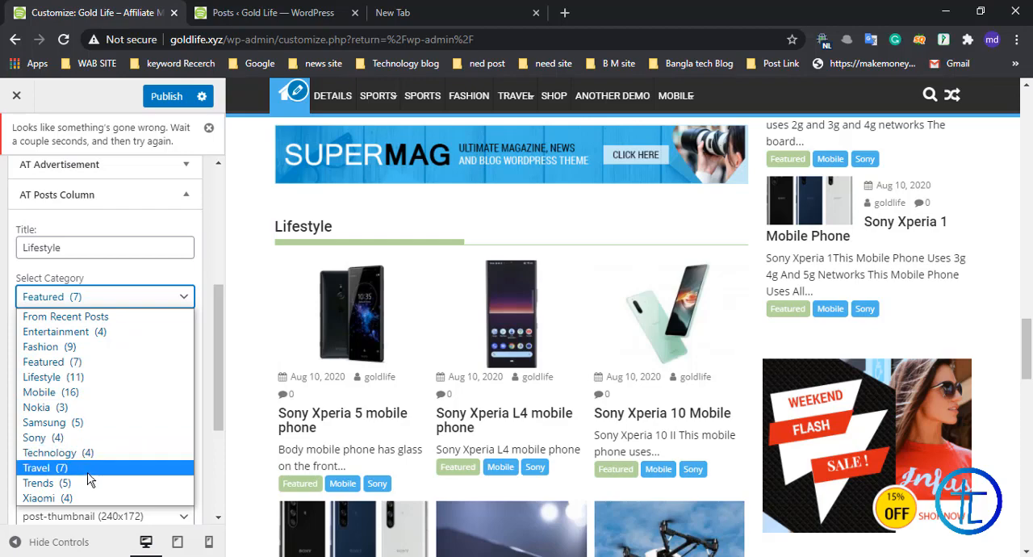
{"action": "left_click", "coordinate": [83, 501]}
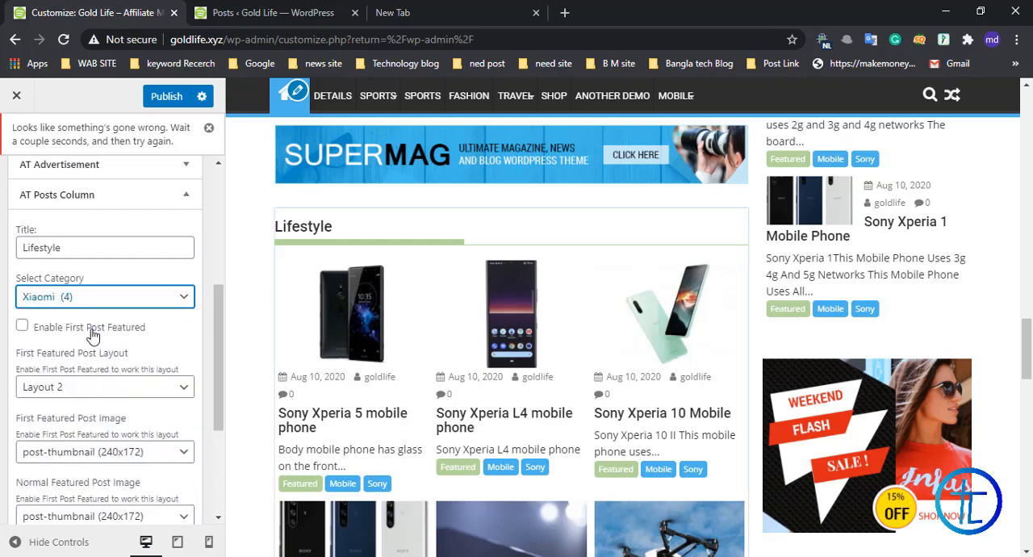
{"action": "scroll", "coordinate": [83, 323], "scroll_direction": "down", "scroll_amount": 2}
{"action": "scroll", "coordinate": [83, 234], "scroll_direction": "up", "scroll_amount": 2}
{"action": "double_click", "coordinate": [83, 247]}
{"action": "type", "text": "Xiaomi"}
{"action": "scroll", "coordinate": [76, 298], "scroll_direction": "down", "scroll_amount": 3}
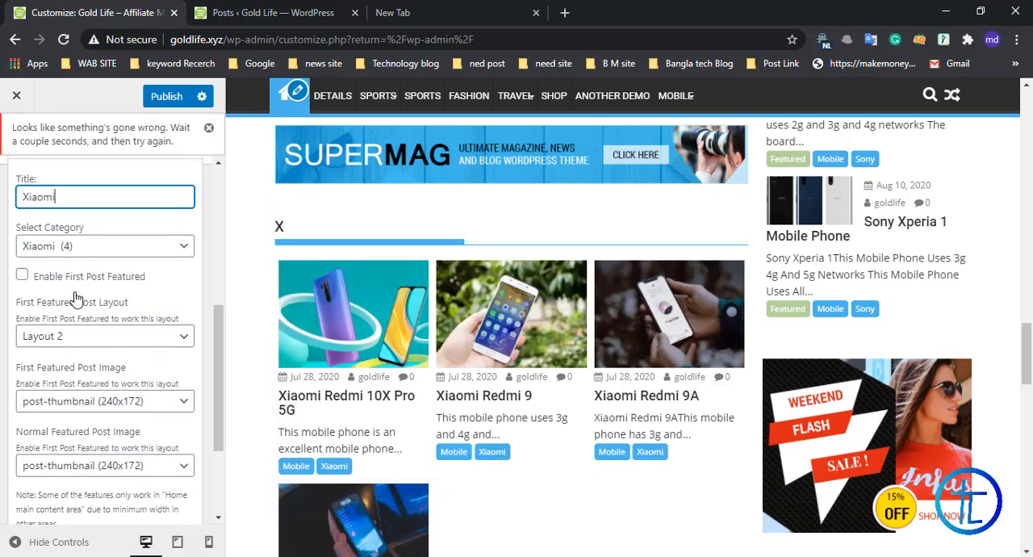
Step: Set the Entertainment posts column's category to Mobile and change its title to "Mobile"
{"action": "left_click", "coordinate": [109, 424]}
{"action": "scroll", "coordinate": [58, 263], "scroll_direction": "up", "scroll_amount": 1}
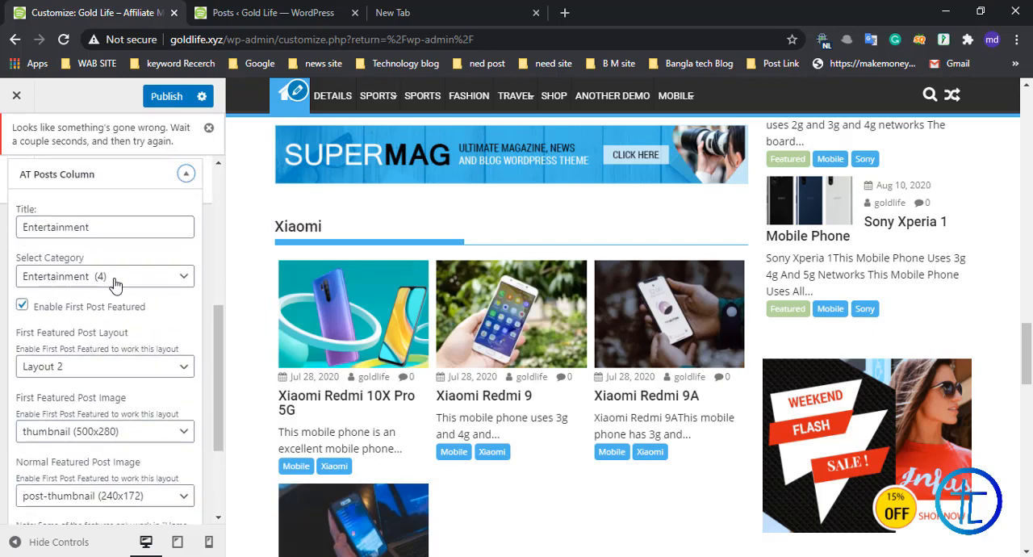
{"action": "left_click", "coordinate": [101, 276]}
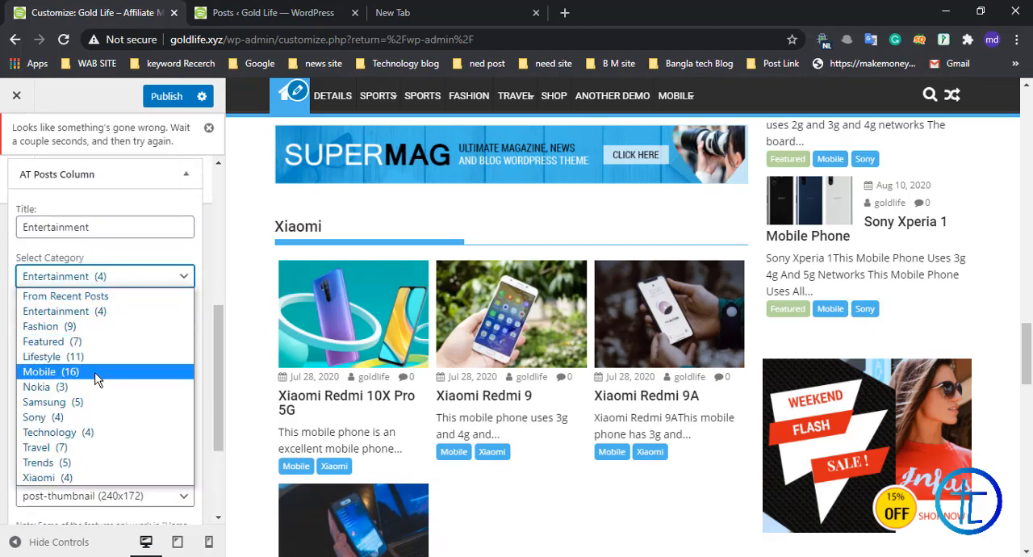
{"action": "left_click", "coordinate": [83, 342]}
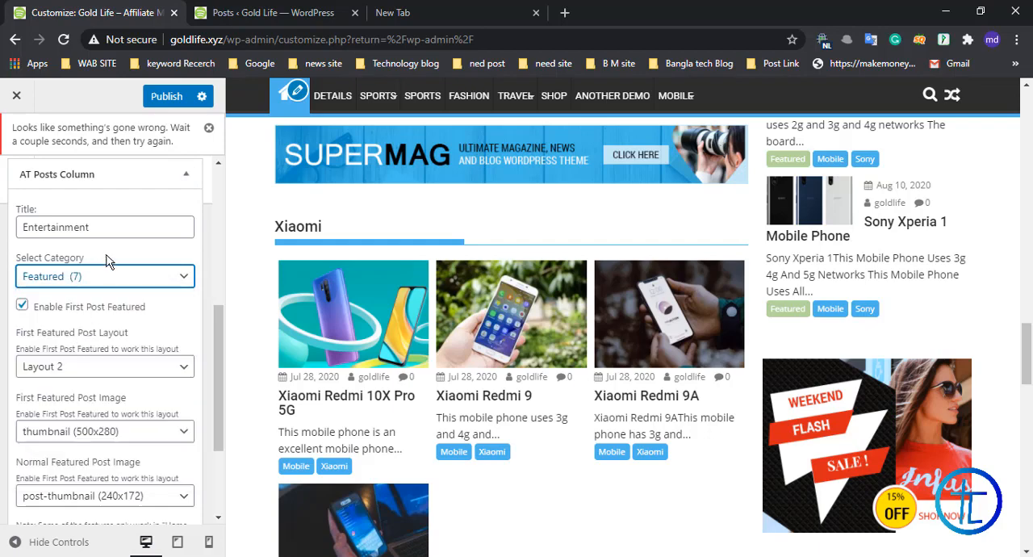
{"action": "left_click_drag", "start_coordinate": [114, 227], "coordinate": [3, 234]}
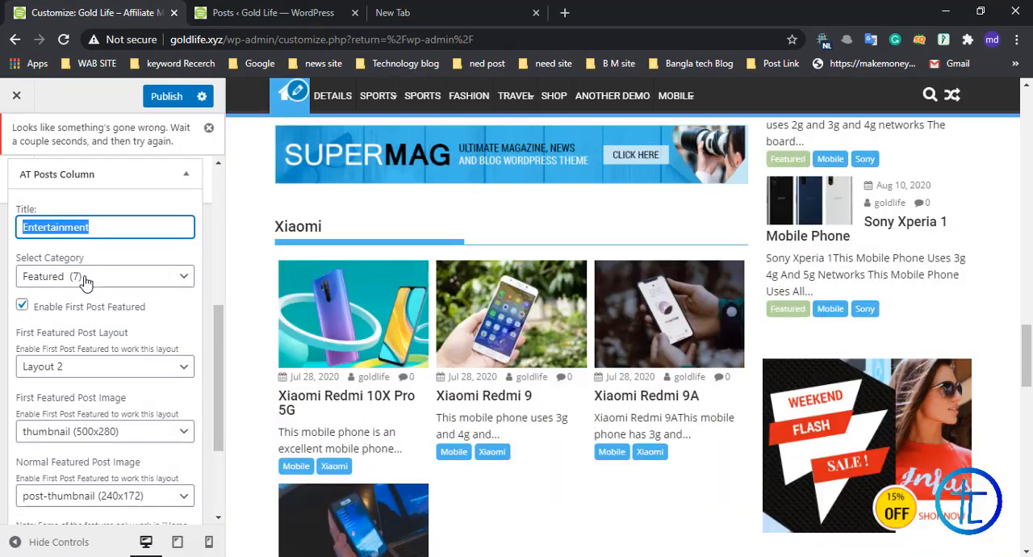
{"action": "left_click", "coordinate": [93, 283]}
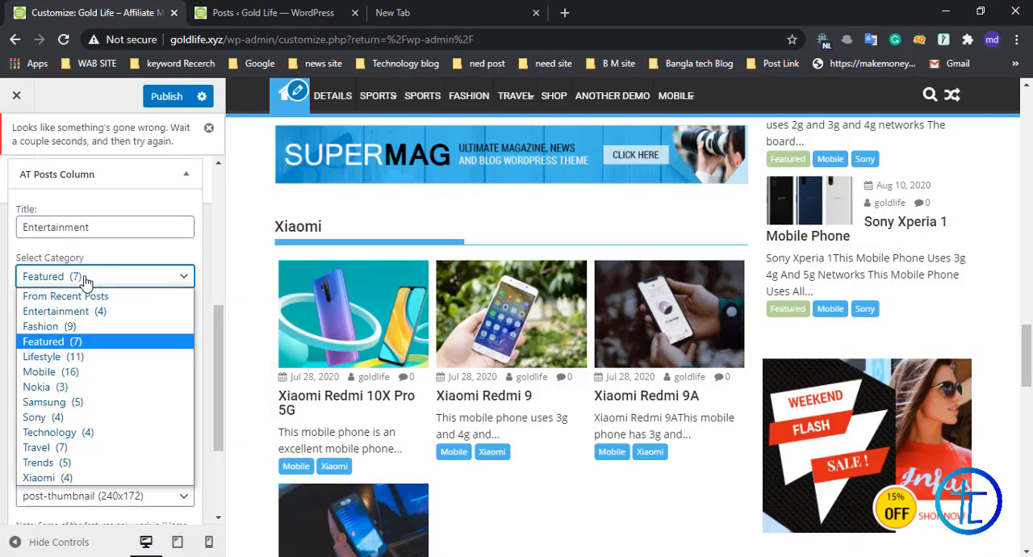
{"action": "left_click", "coordinate": [69, 375]}
{"action": "double_click", "coordinate": [86, 227]}
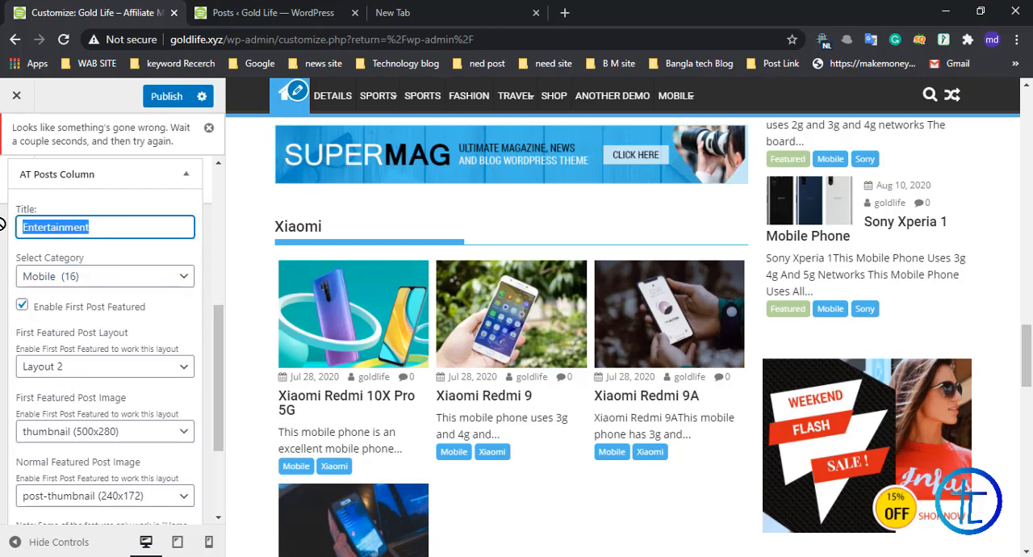
{"action": "type", "text": "Mobile"}
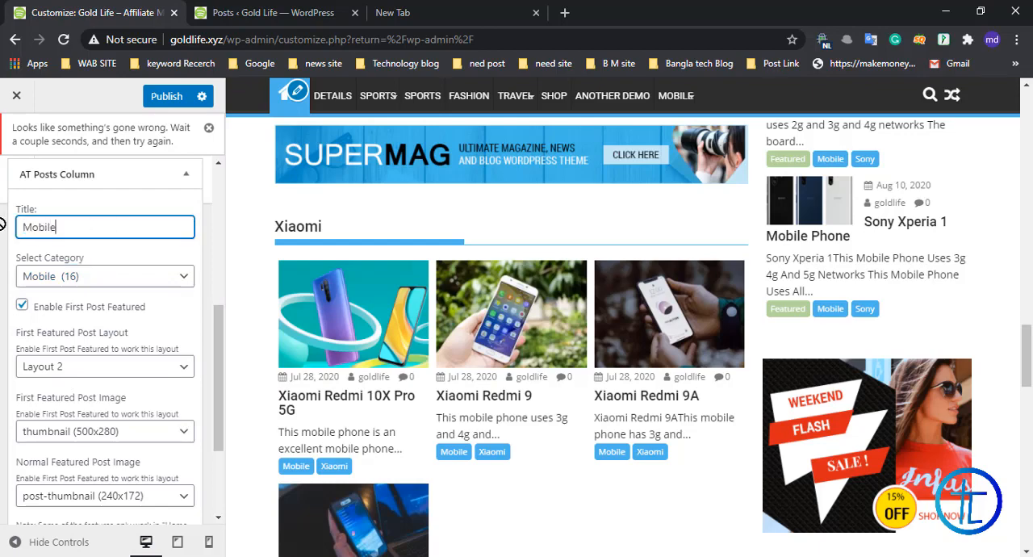
Step: Select Mobile again as the retitled column's category, check the preview and close the column's settings
{"action": "left_click_drag", "start_coordinate": [74, 227], "coordinate": [0, 227]}
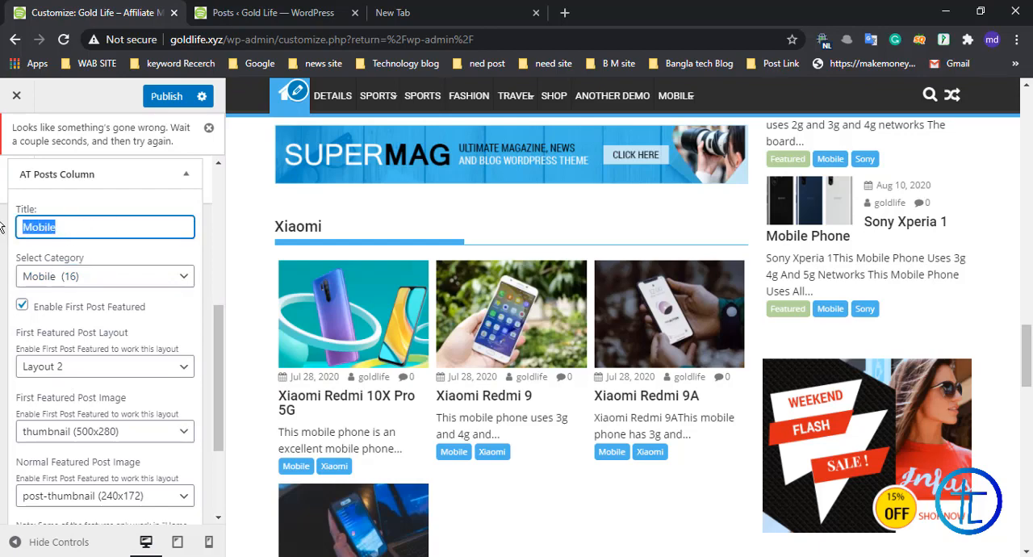
{"action": "left_click", "coordinate": [103, 276]}
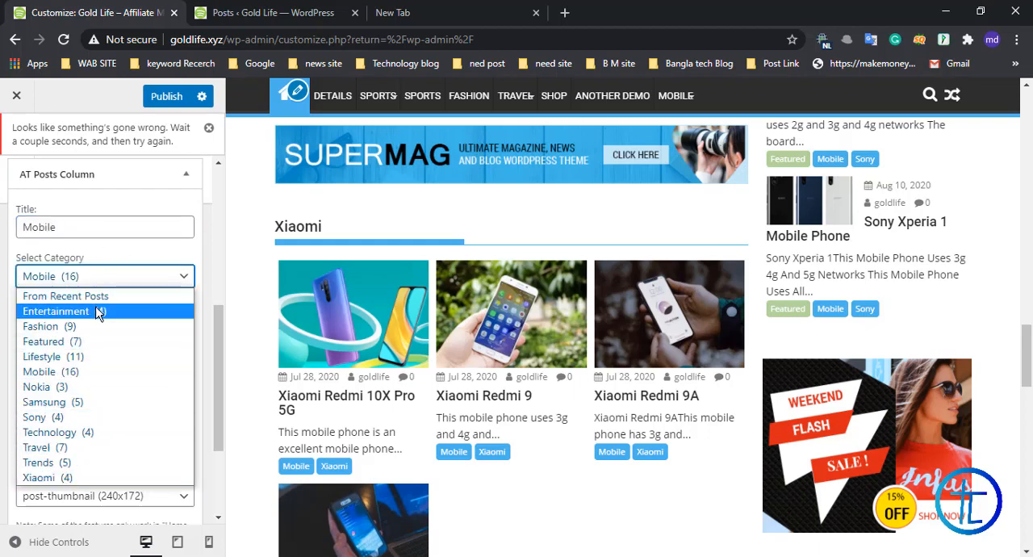
{"action": "left_click", "coordinate": [81, 371]}
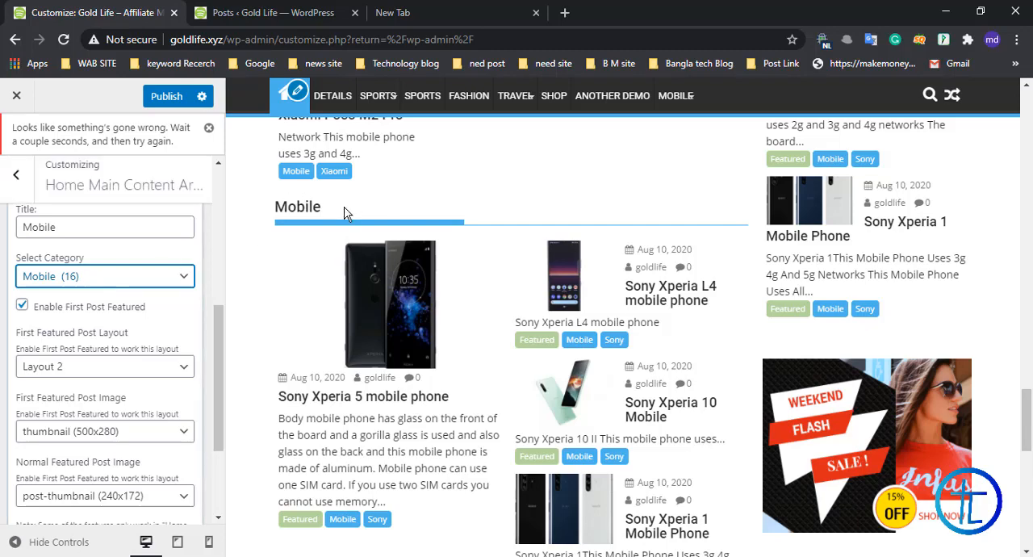
{"action": "scroll", "coordinate": [346, 213], "scroll_direction": "down", "scroll_amount": 2}
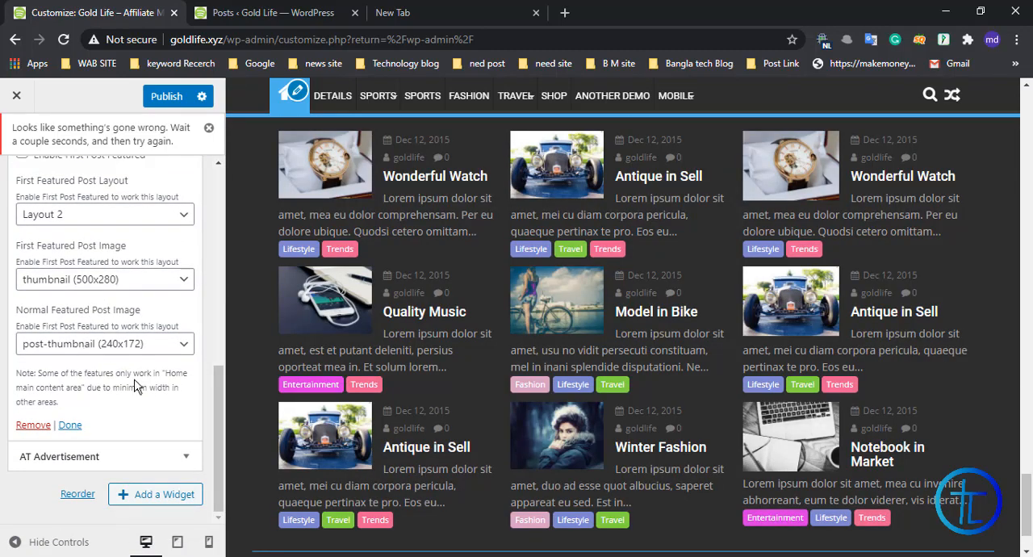
{"action": "left_click", "coordinate": [69, 426]}
Step: In the last advertisement widget, check the image address, replace the link URL with "#" and close the widget
{"action": "scroll", "coordinate": [267, 297], "scroll_direction": "up", "scroll_amount": 5}
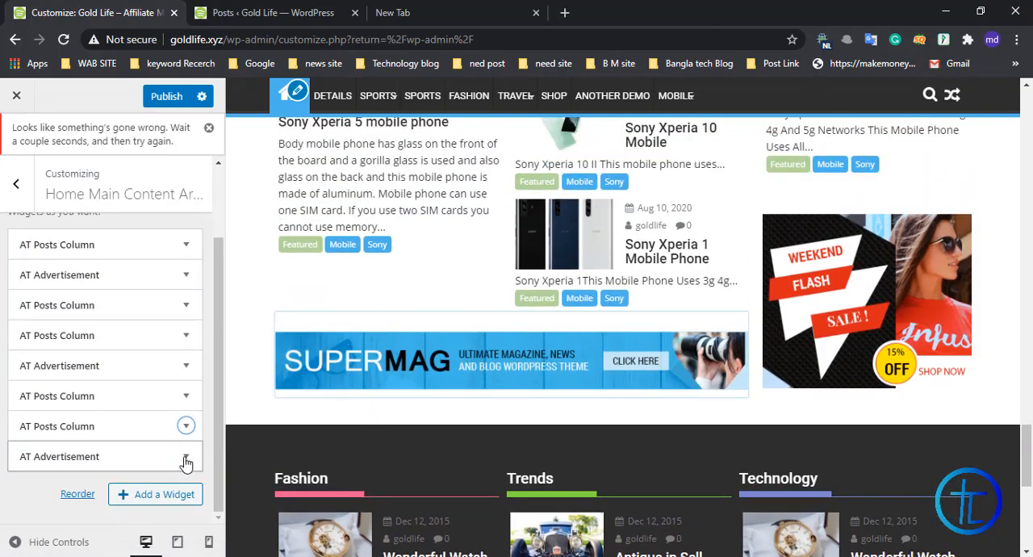
{"action": "left_click", "coordinate": [184, 456]}
{"action": "scroll", "coordinate": [24, 323], "scroll_direction": "down", "scroll_amount": 2}
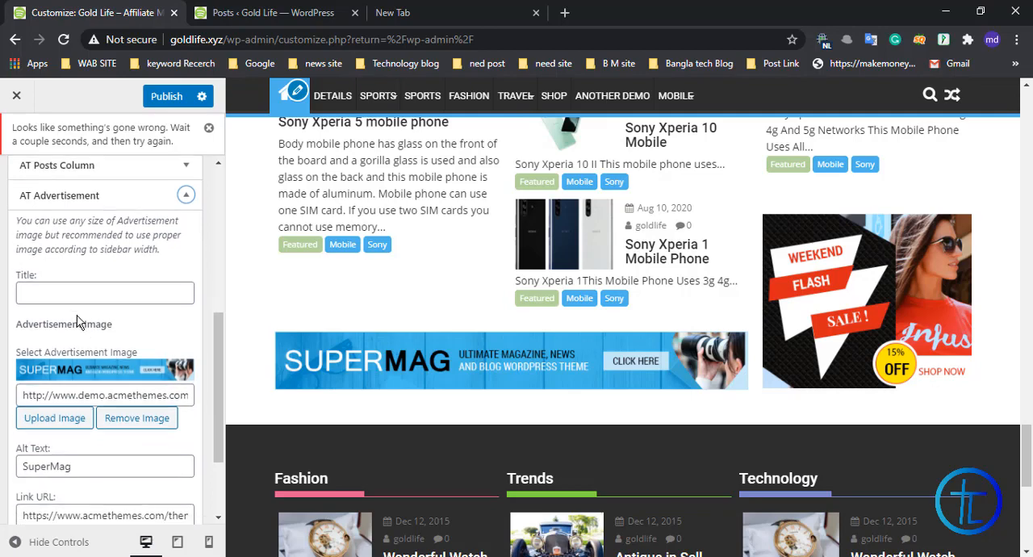
{"action": "left_click", "coordinate": [56, 200]}
{"action": "left_click", "coordinate": [141, 266]}
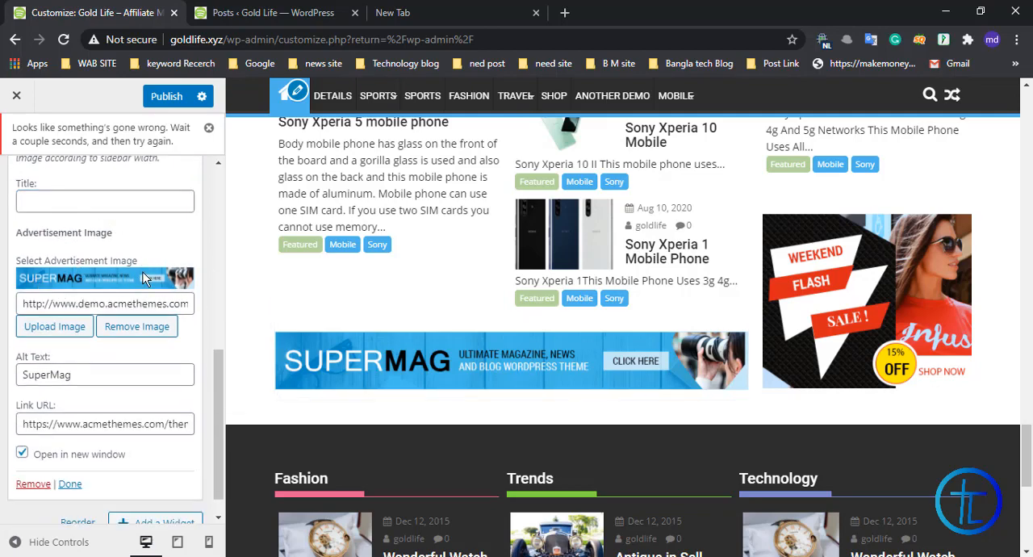
{"action": "scroll", "coordinate": [146, 279], "scroll_direction": "down", "scroll_amount": 1}
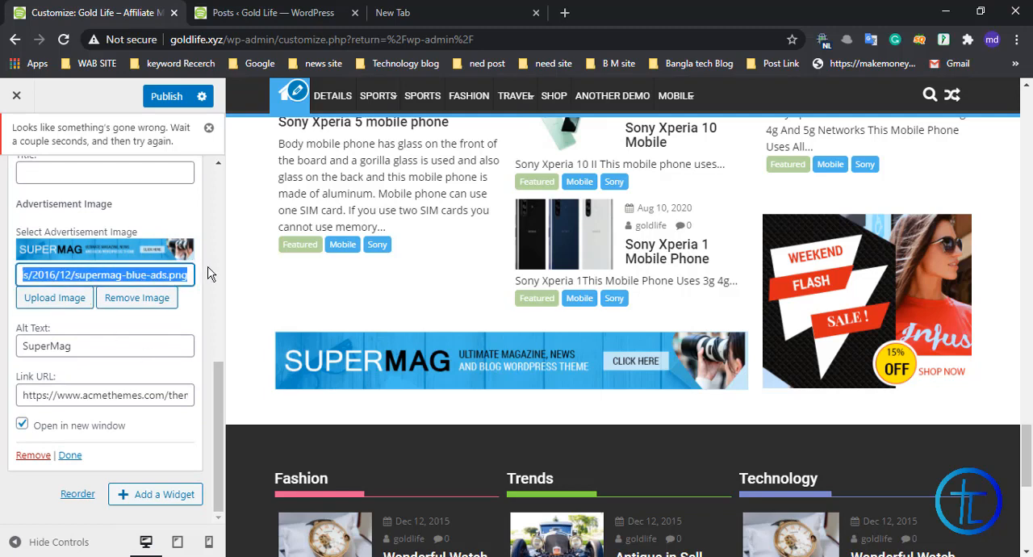
{"action": "left_click_drag", "start_coordinate": [154, 276], "coordinate": [10, 279]}
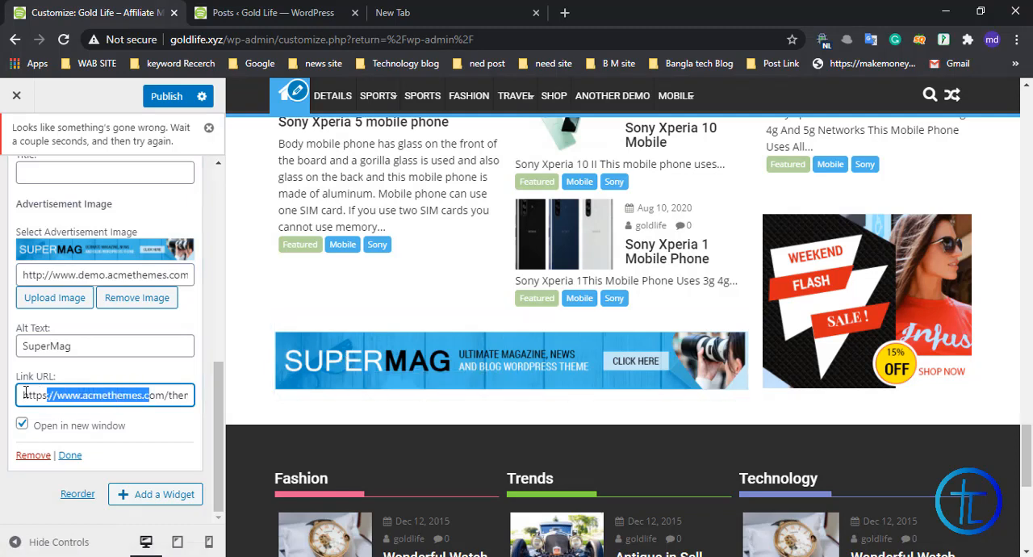
{"action": "left_click_drag", "start_coordinate": [25, 393], "coordinate": [214, 393]}
{"action": "left_click", "coordinate": [121, 383]}
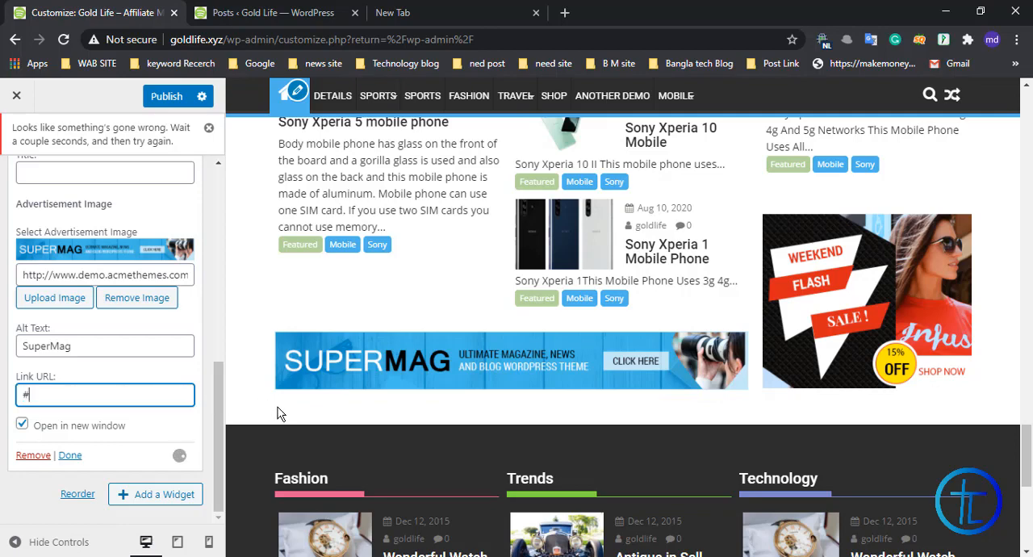
{"action": "left_click", "coordinate": [70, 456]}
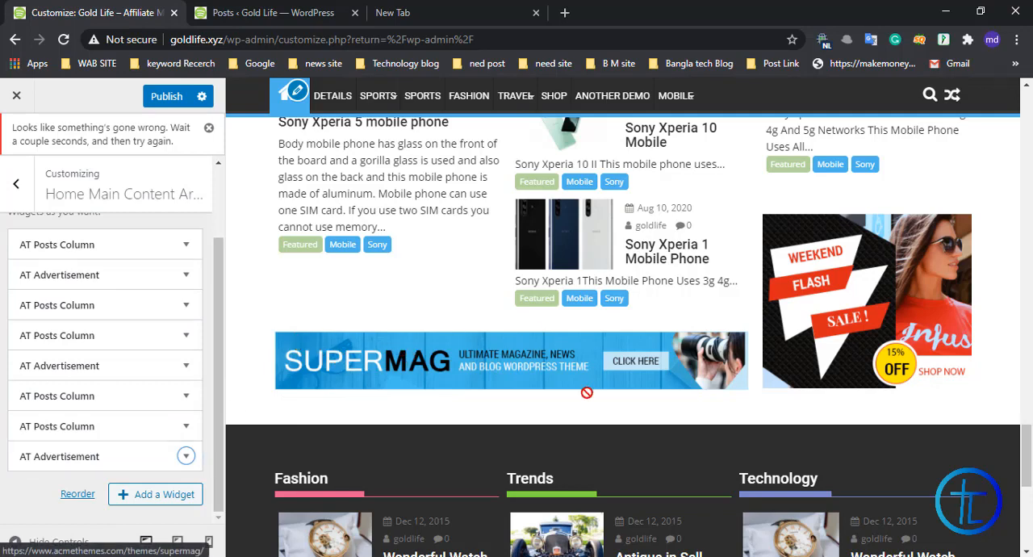
Step: Clear the link URL of the advertisement widget between the Sony and Xiaomi columns and close its settings
{"action": "left_click", "coordinate": [187, 368]}
{"action": "scroll", "coordinate": [138, 295], "scroll_direction": "down", "scroll_amount": 5}
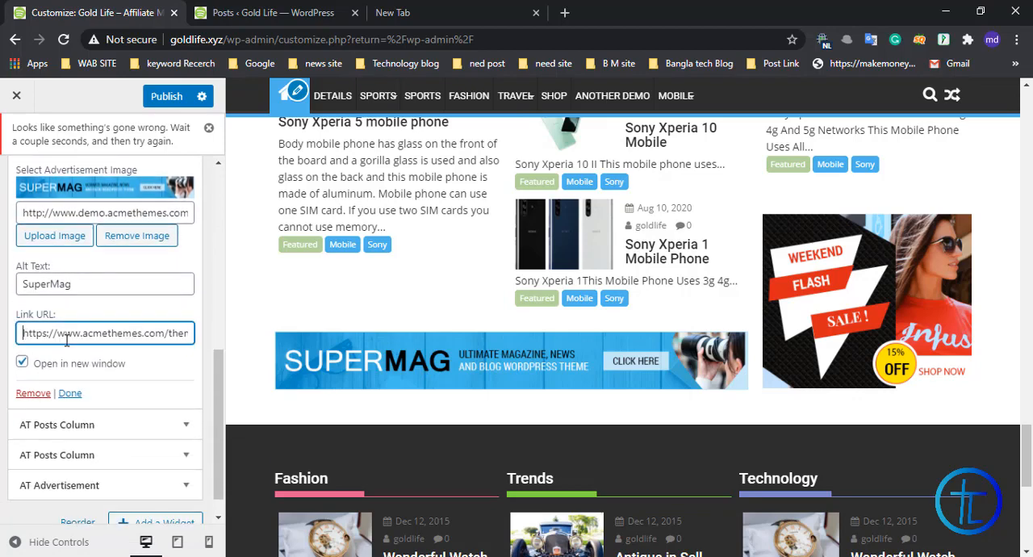
{"action": "left_click_drag", "start_coordinate": [67, 340], "coordinate": [272, 346]}
{"action": "key", "text": "BackSpace"}
{"action": "left_click", "coordinate": [70, 393]}
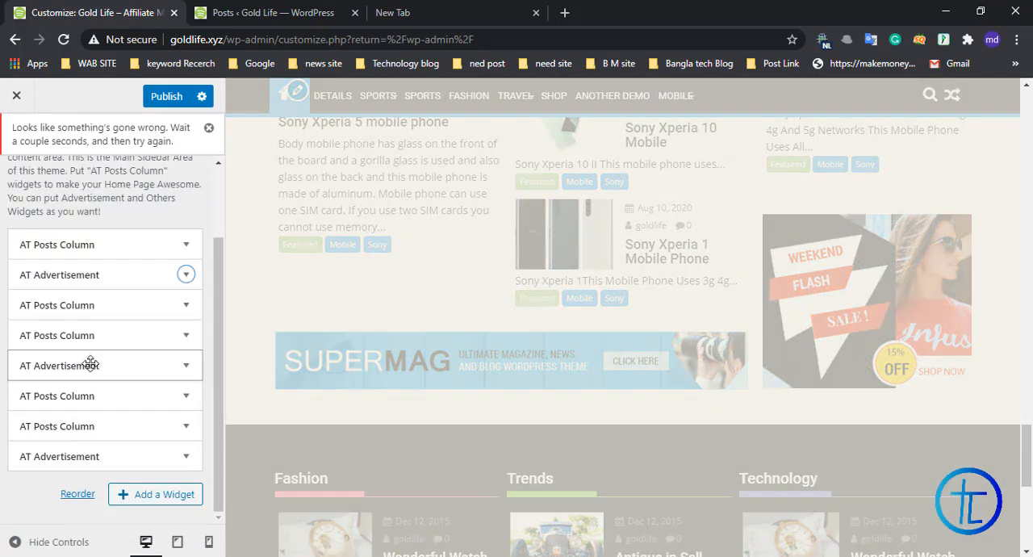
Step: Publish the customized home page and open the live site in a new browser tab from the posts dashboard
{"action": "scroll", "coordinate": [91, 364], "scroll_direction": "up", "scroll_amount": 2}
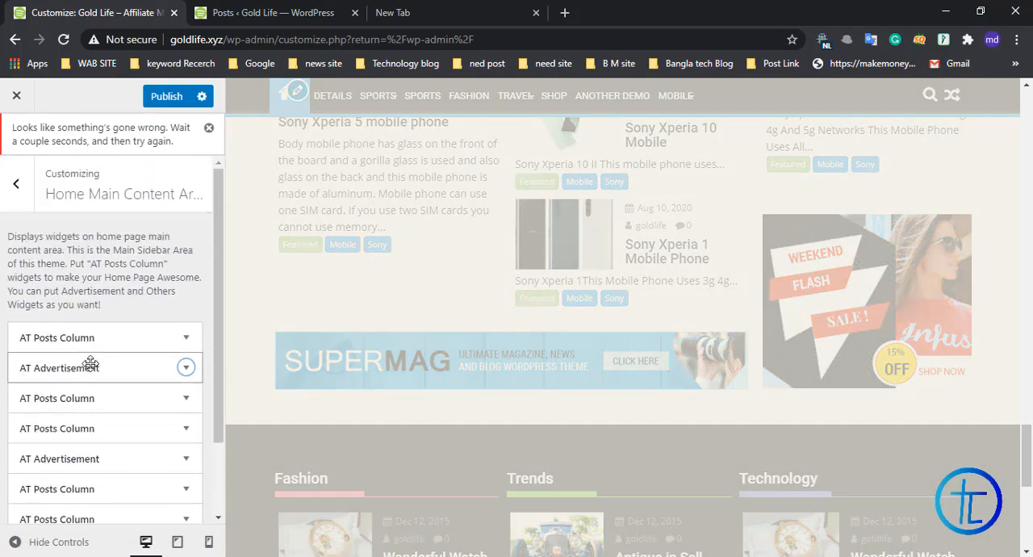
{"action": "left_click", "coordinate": [161, 98]}
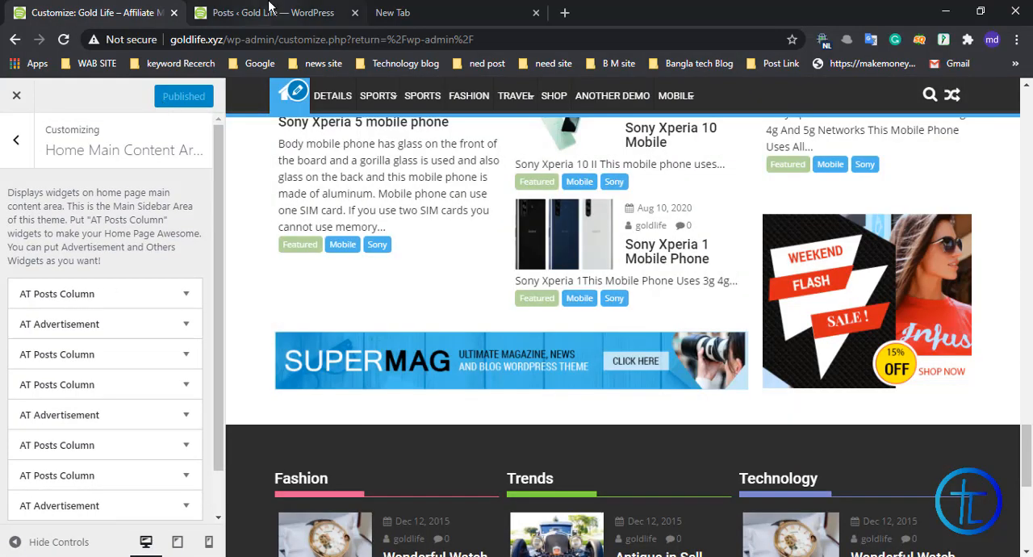
{"action": "left_click", "coordinate": [270, 9]}
{"action": "right_click", "coordinate": [77, 91]}
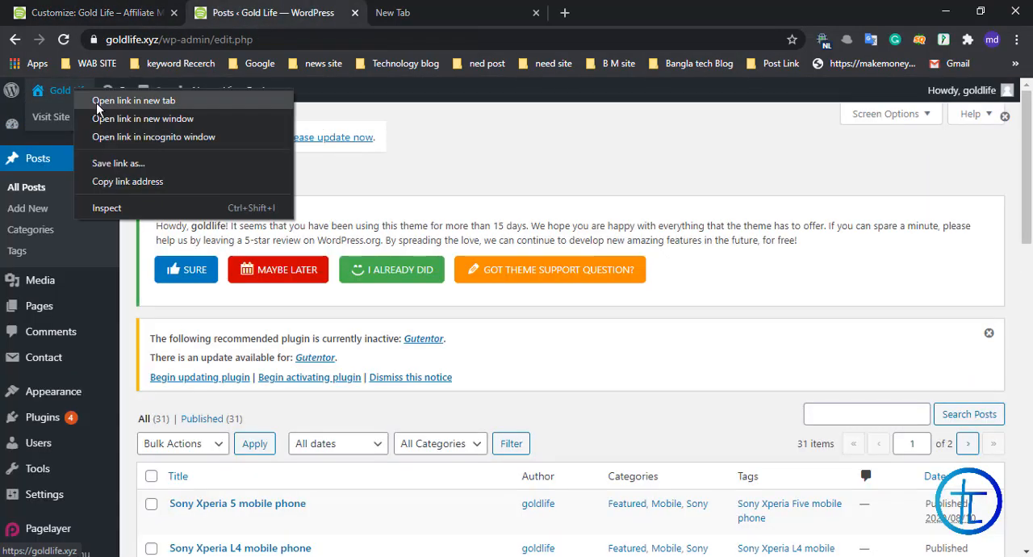
{"action": "right_click", "coordinate": [54, 117]}
{"action": "left_click", "coordinate": [103, 132]}
{"action": "left_click", "coordinate": [444, 10]}
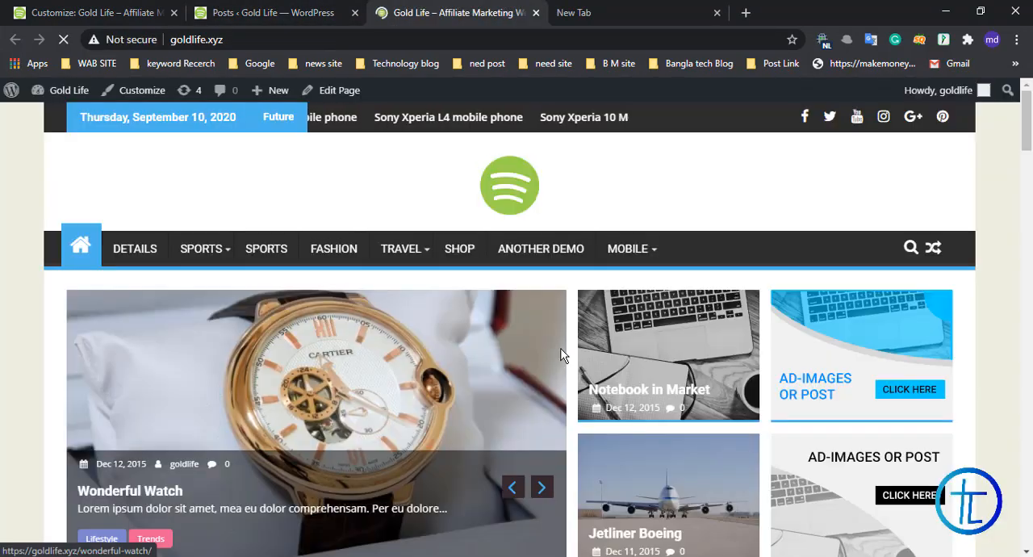
Step: Examine the published home page's slider, brand post columns, advertisements and footer columns
{"action": "scroll", "coordinate": [563, 355], "scroll_direction": "down", "scroll_amount": 10}
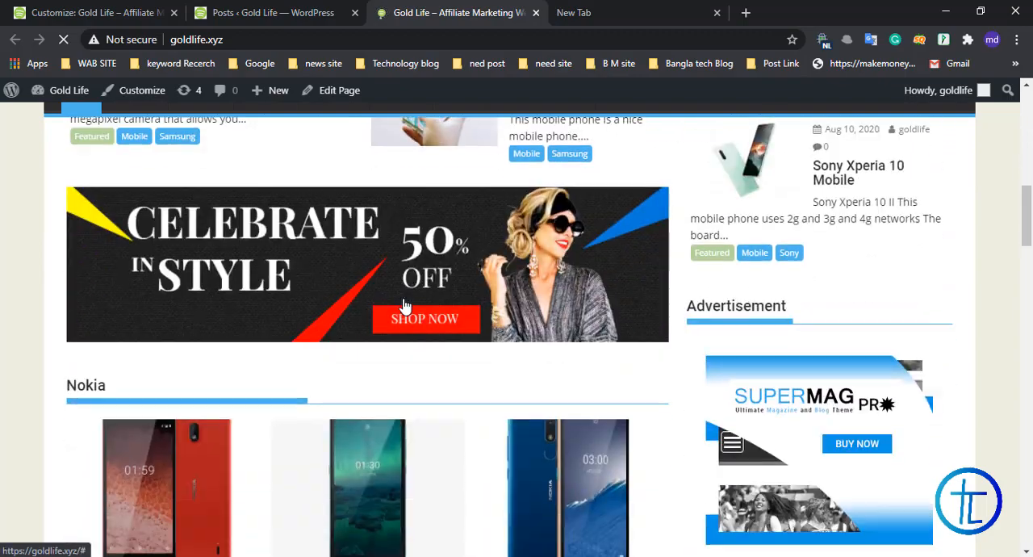
{"action": "scroll", "coordinate": [405, 305], "scroll_direction": "down", "scroll_amount": 13}
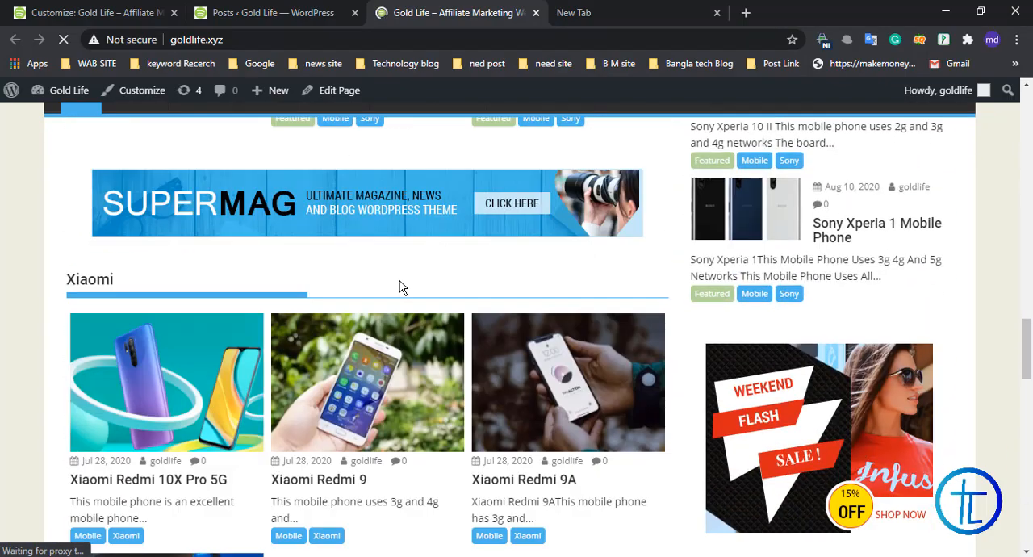
{"action": "scroll", "coordinate": [401, 287], "scroll_direction": "down", "scroll_amount": 14}
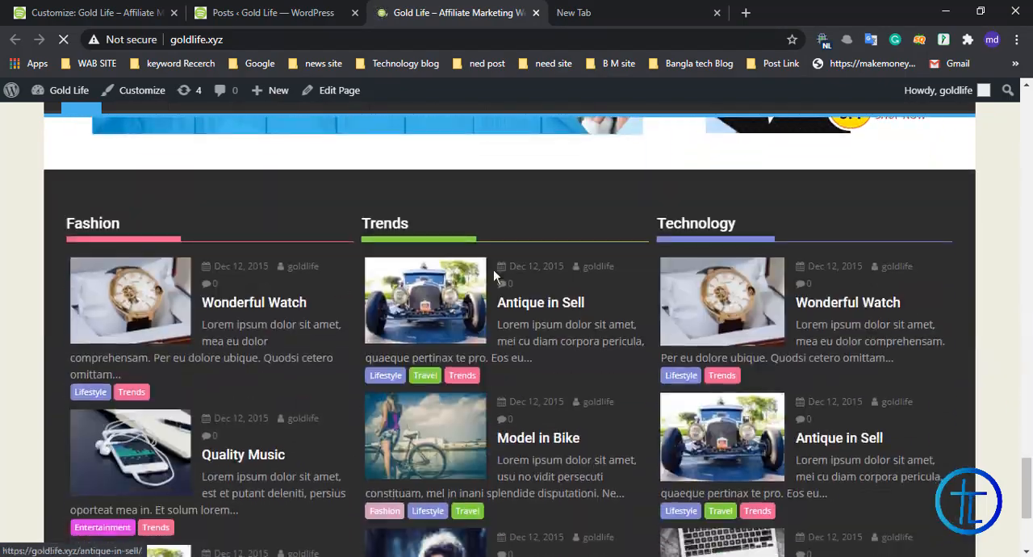
{"action": "scroll", "coordinate": [494, 275], "scroll_direction": "down", "scroll_amount": 4}
{"action": "scroll", "coordinate": [485, 308], "scroll_direction": "up", "scroll_amount": 15}
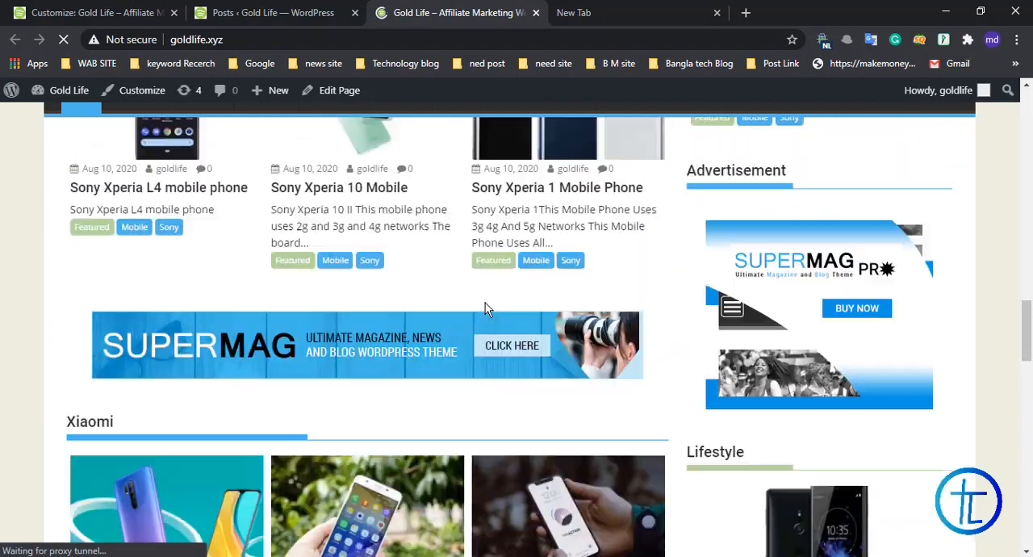
{"action": "scroll", "coordinate": [486, 308], "scroll_direction": "up", "scroll_amount": 15}
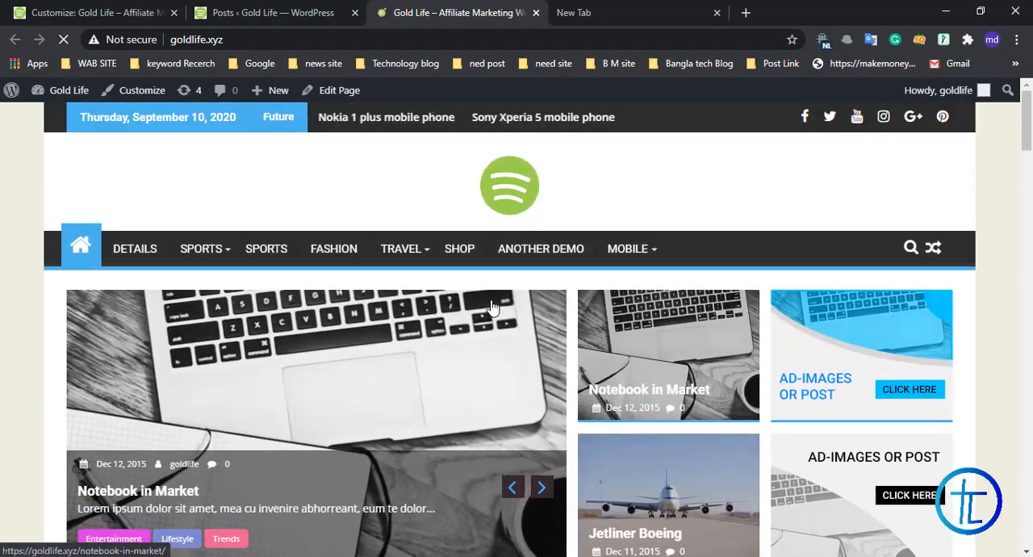
{"action": "scroll", "coordinate": [492, 305], "scroll_direction": "down", "scroll_amount": 3}
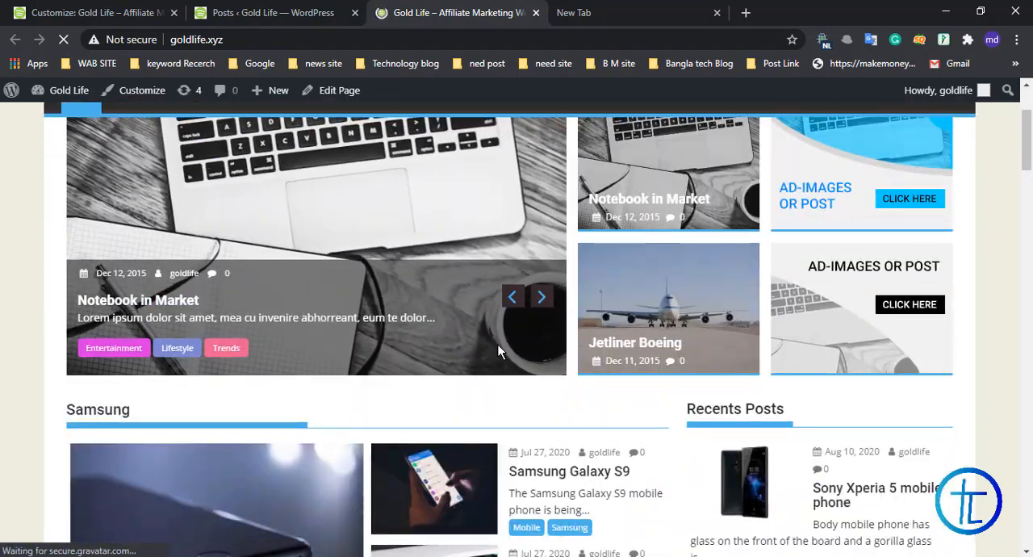
{"action": "scroll", "coordinate": [408, 281], "scroll_direction": "up", "scroll_amount": 3}
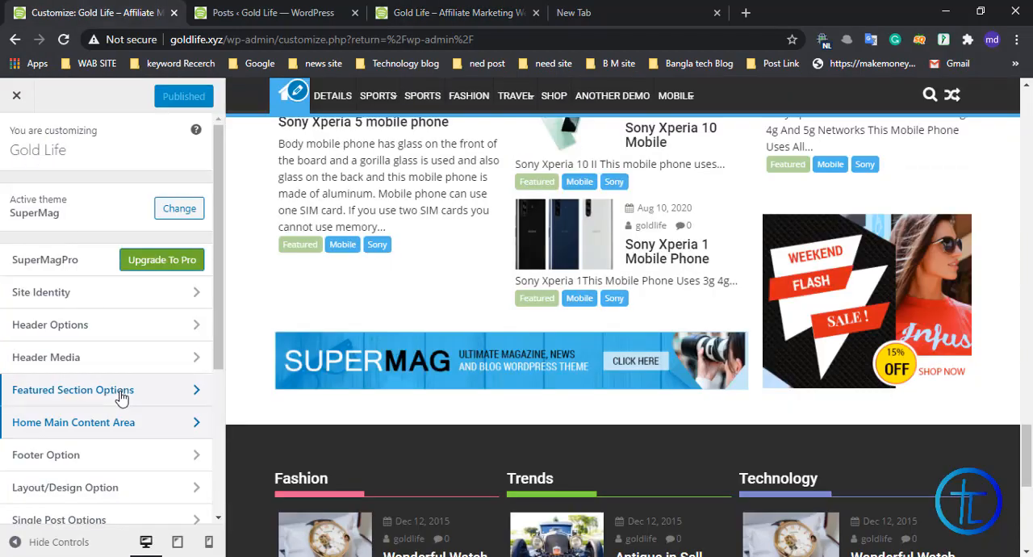
Step: In the customizer's featured section options, set the slider category to Featured
{"action": "left_click", "coordinate": [83, 393]}
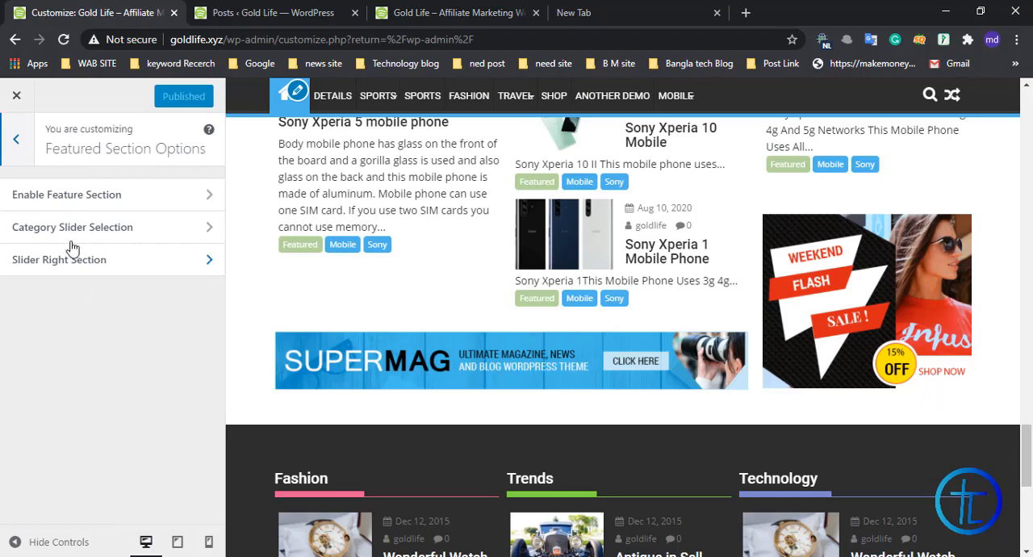
{"action": "left_click", "coordinate": [115, 233]}
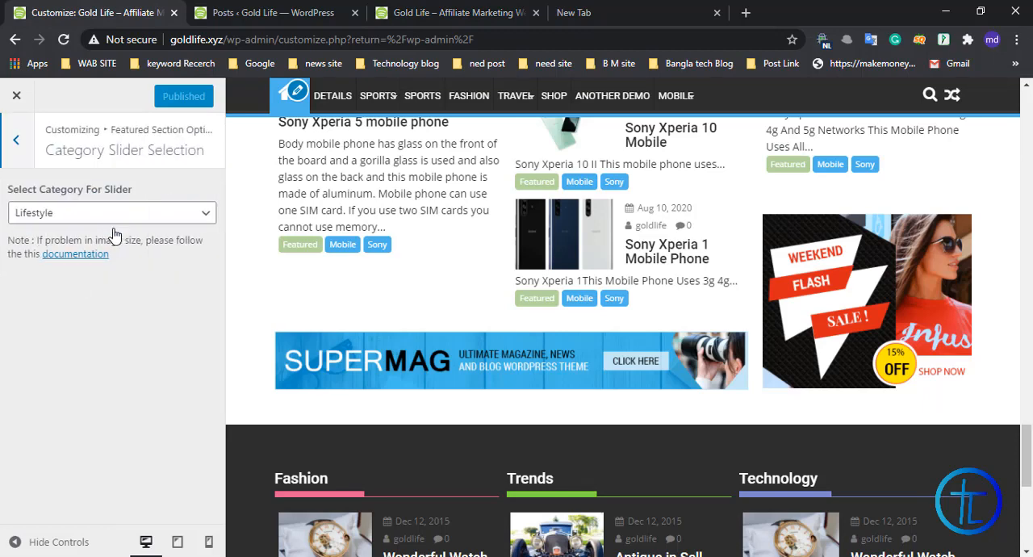
{"action": "left_click", "coordinate": [37, 218]}
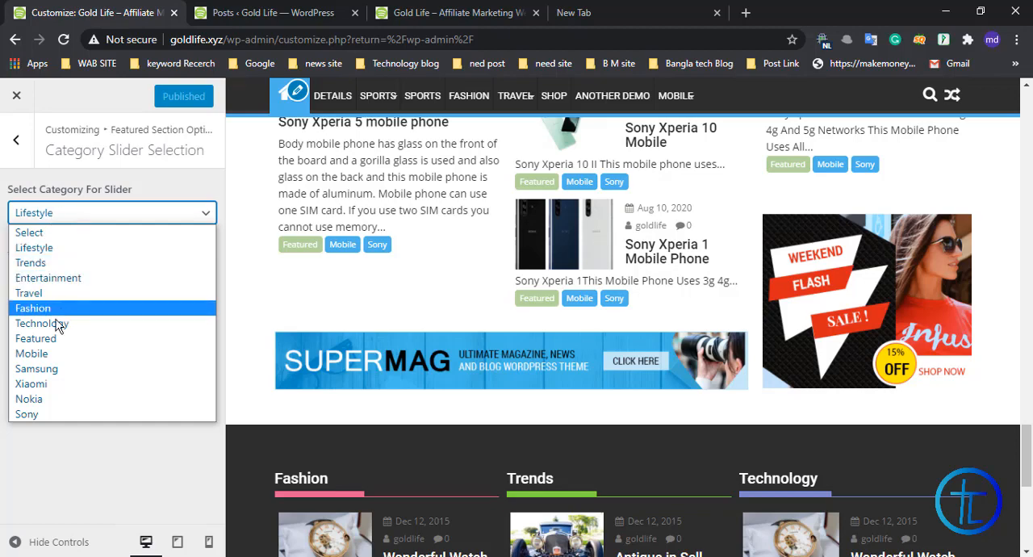
{"action": "left_click", "coordinate": [33, 341]}
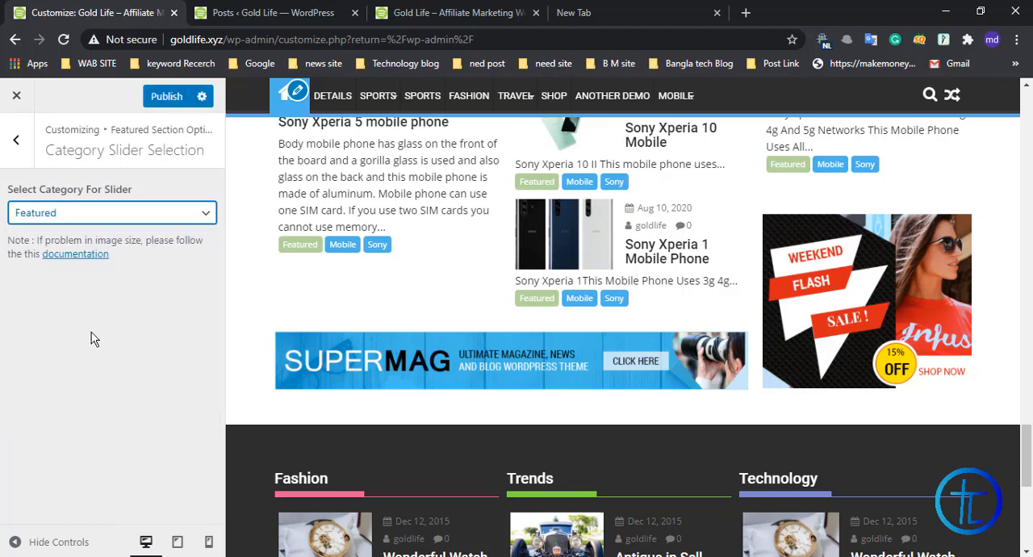
Step: Set the slider category to Mobile and publish the change
{"action": "left_click", "coordinate": [153, 219]}
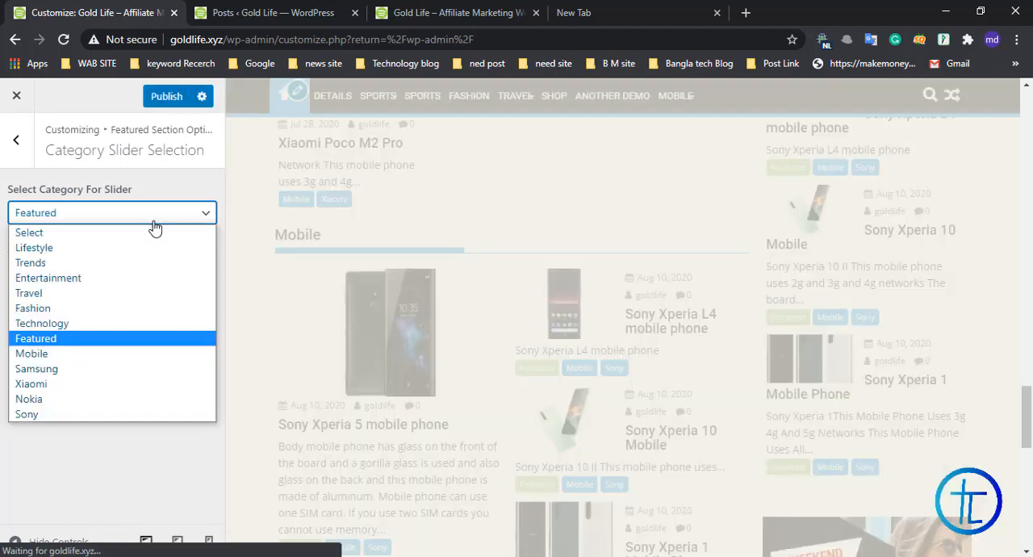
{"action": "left_click", "coordinate": [71, 355]}
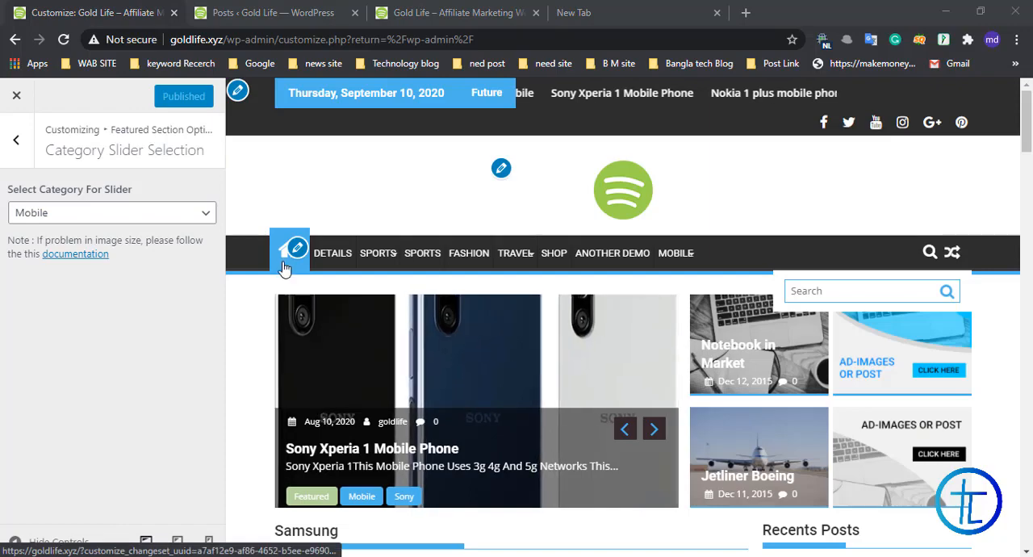
{"action": "left_click", "coordinate": [167, 96]}
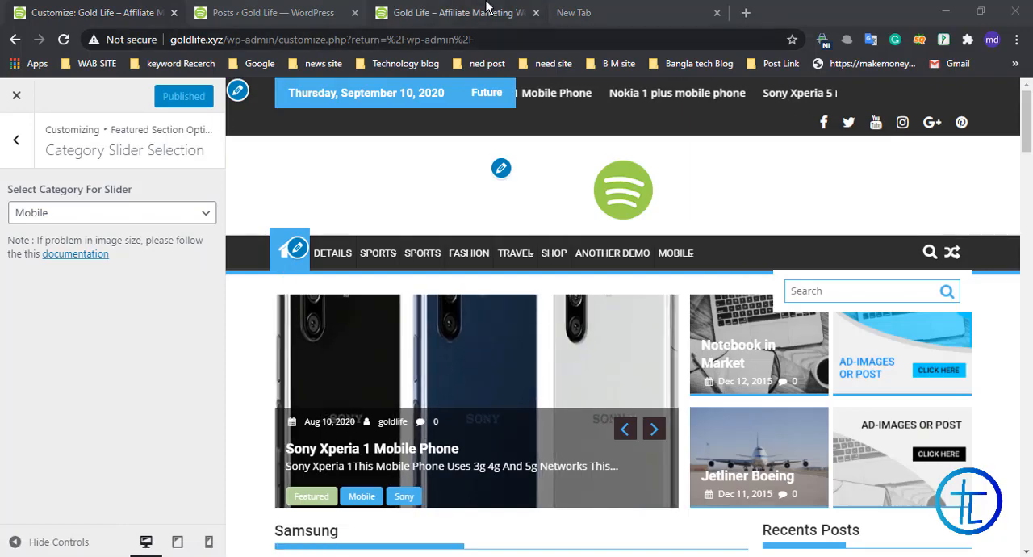
Step: Reload the live home page and browse through the posts in its featured slider
{"action": "left_click", "coordinate": [458, 9]}
{"action": "right_click", "coordinate": [459, 6]}
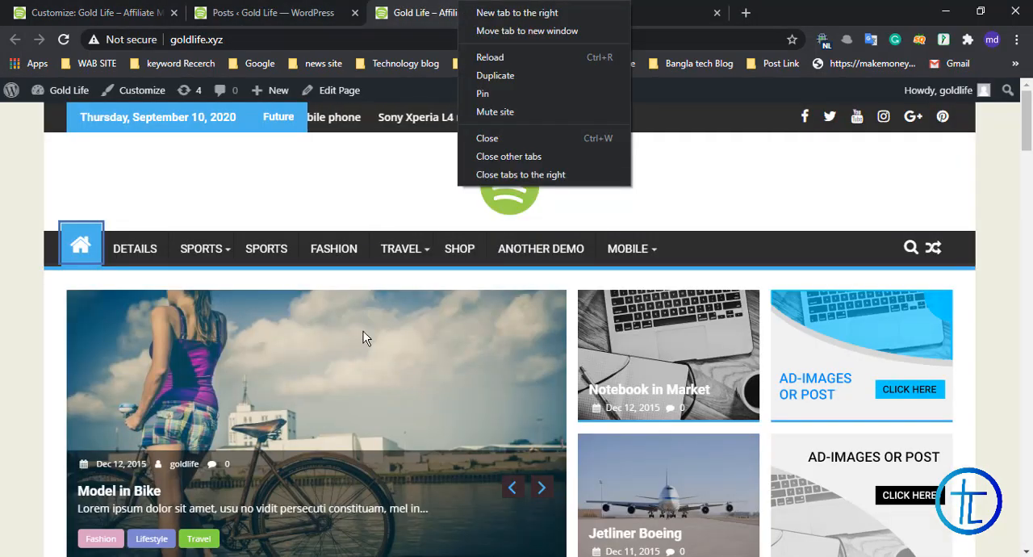
{"action": "left_click", "coordinate": [489, 57]}
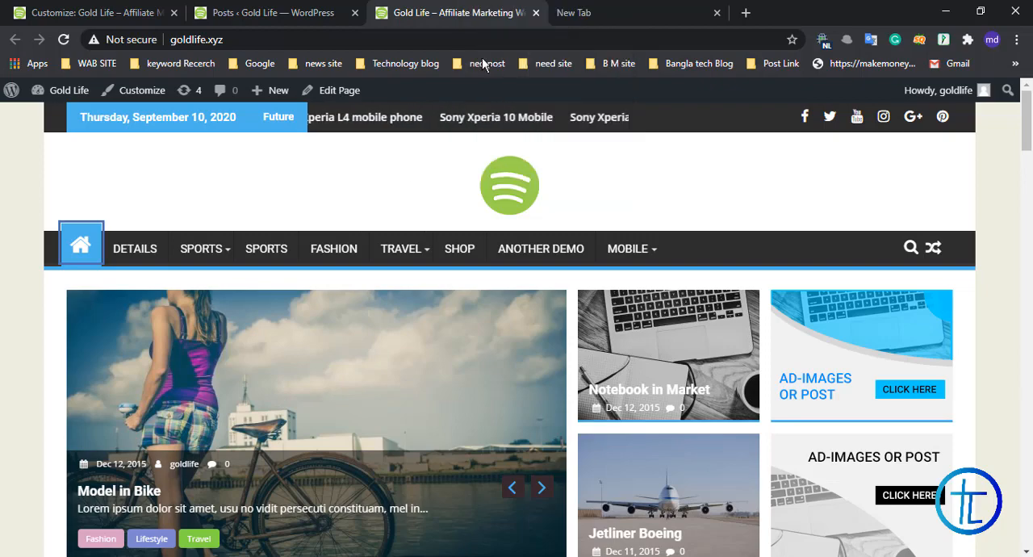
{"action": "scroll", "coordinate": [397, 261], "scroll_direction": "down", "scroll_amount": 1}
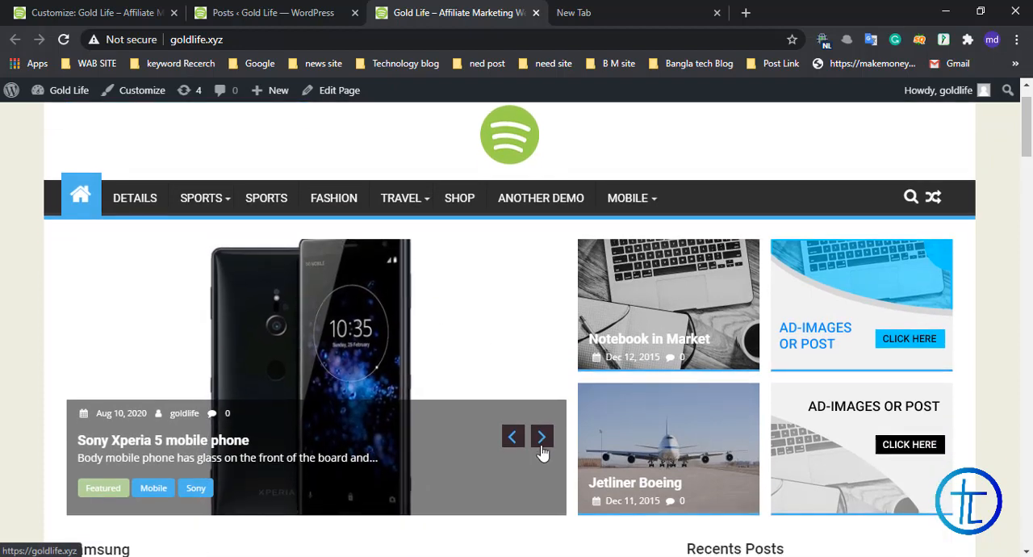
{"action": "left_click", "coordinate": [545, 443]}
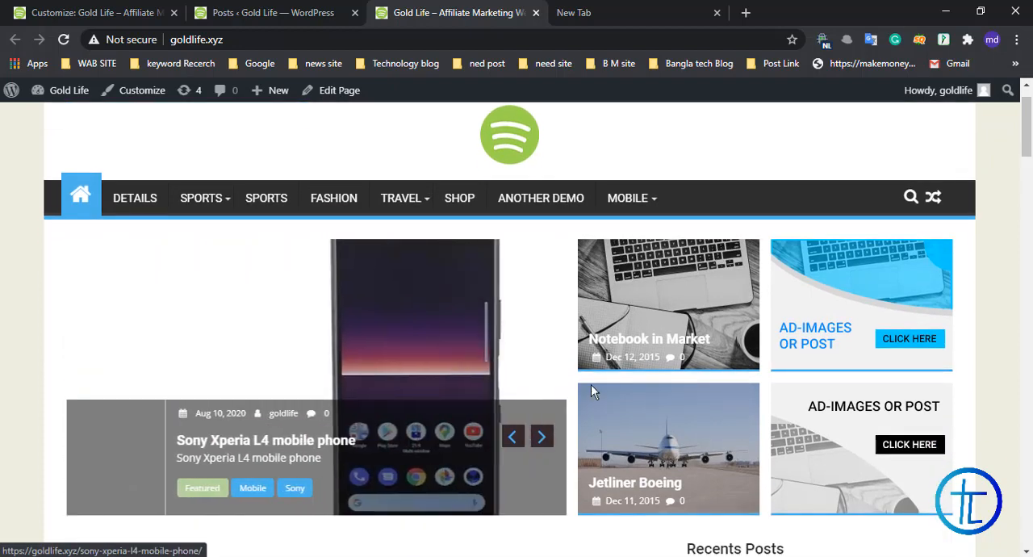
{"action": "left_click", "coordinate": [548, 437]}
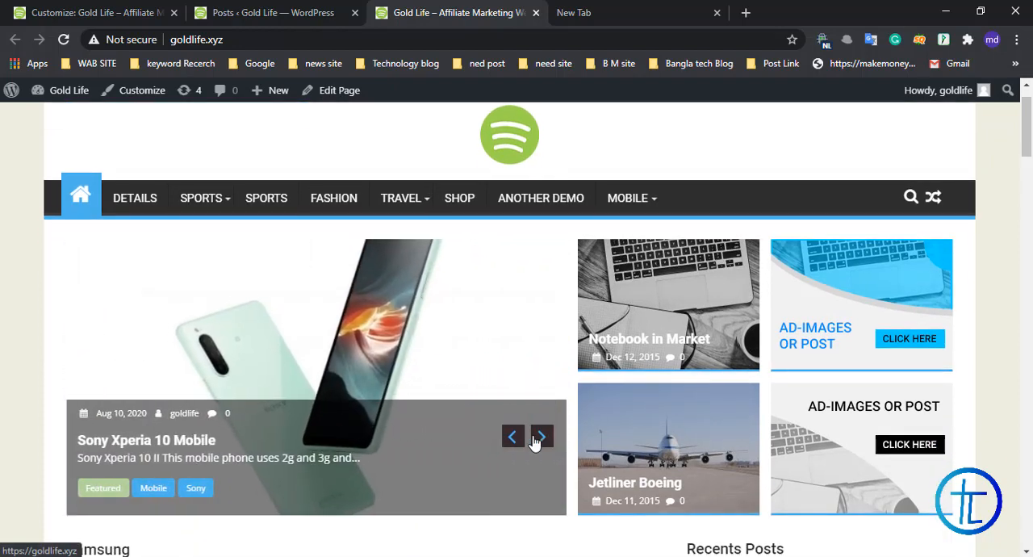
{"action": "left_click", "coordinate": [542, 437]}
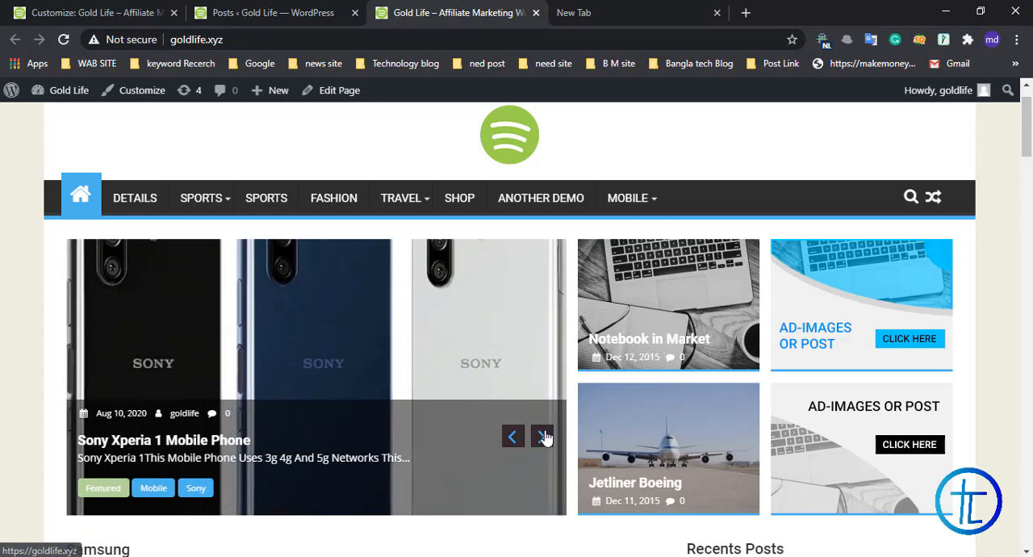
{"action": "left_click", "coordinate": [544, 437]}
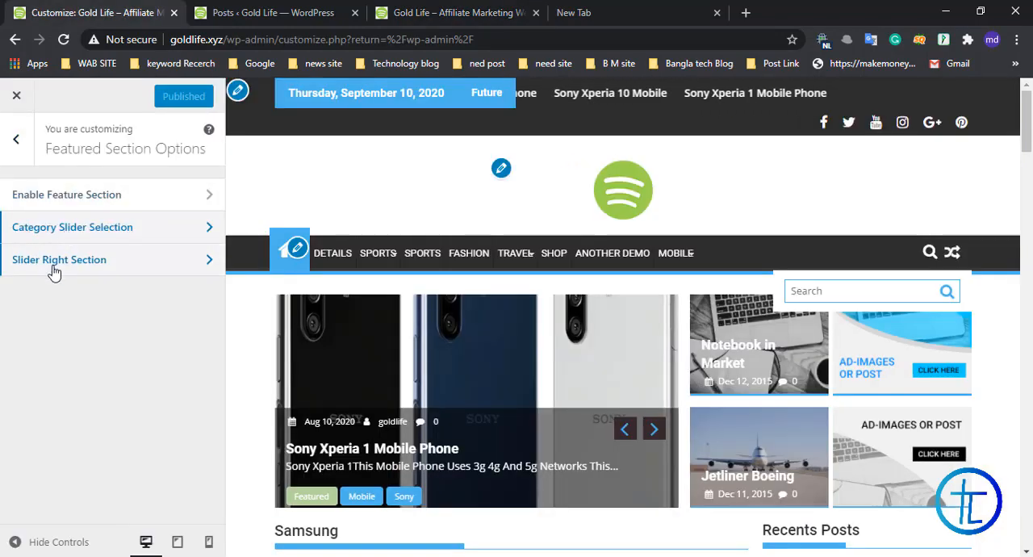
Step: In the Slider Right Section, set post one to Samsung Galaxy J6 mobile phone and post two to Samsung Galaxy S10, and publish
{"action": "left_click", "coordinate": [119, 262]}
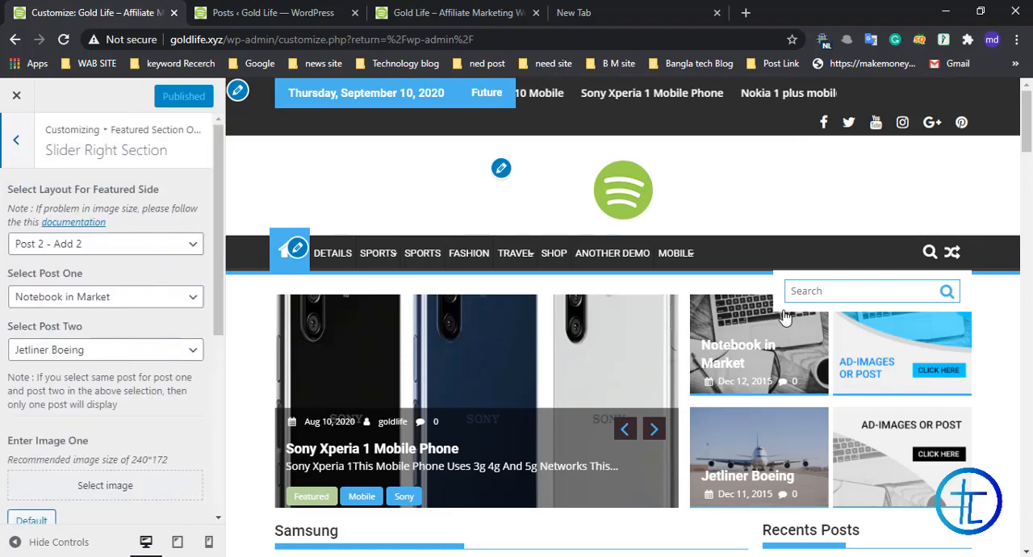
{"action": "scroll", "coordinate": [759, 359], "scroll_direction": "down", "scroll_amount": 2}
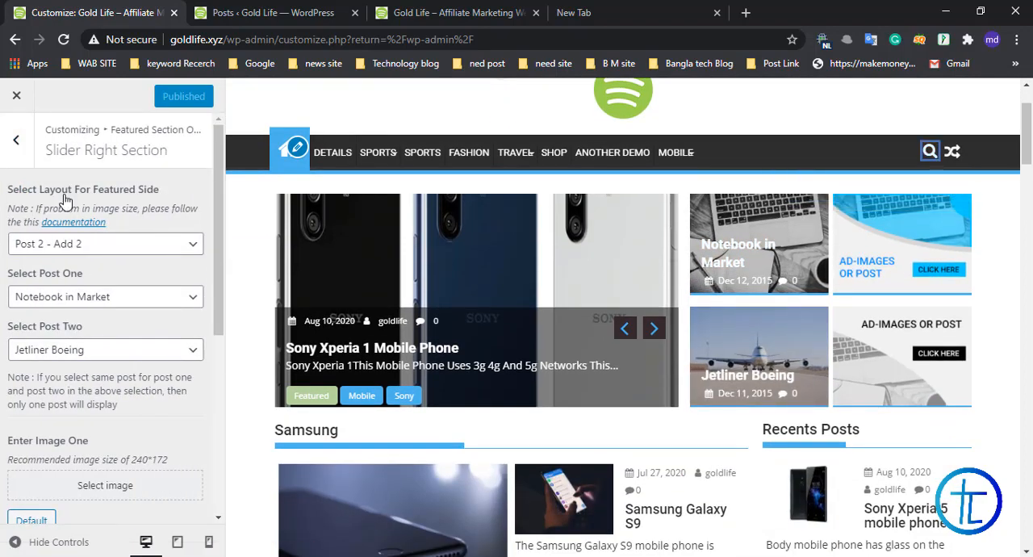
{"action": "scroll", "coordinate": [81, 218], "scroll_direction": "down", "scroll_amount": 2}
{"action": "left_click", "coordinate": [119, 198]}
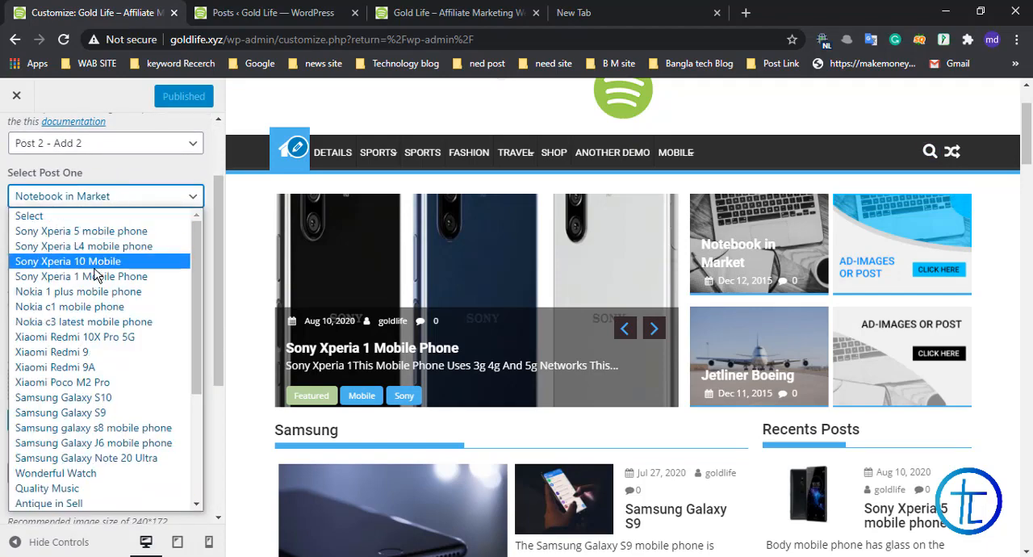
{"action": "left_click", "coordinate": [101, 443]}
{"action": "left_click", "coordinate": [43, 258]}
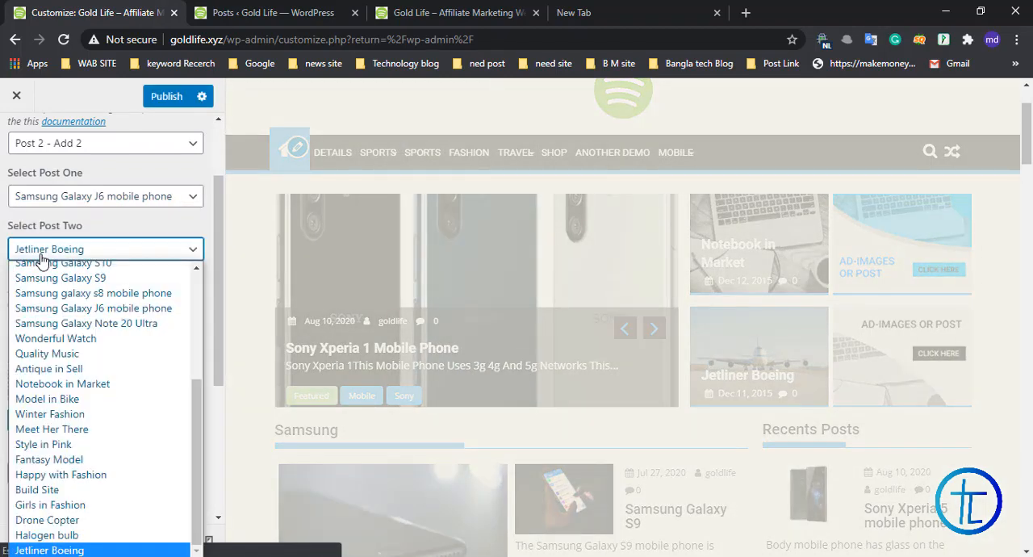
{"action": "scroll", "coordinate": [110, 328], "scroll_direction": "up", "scroll_amount": 5}
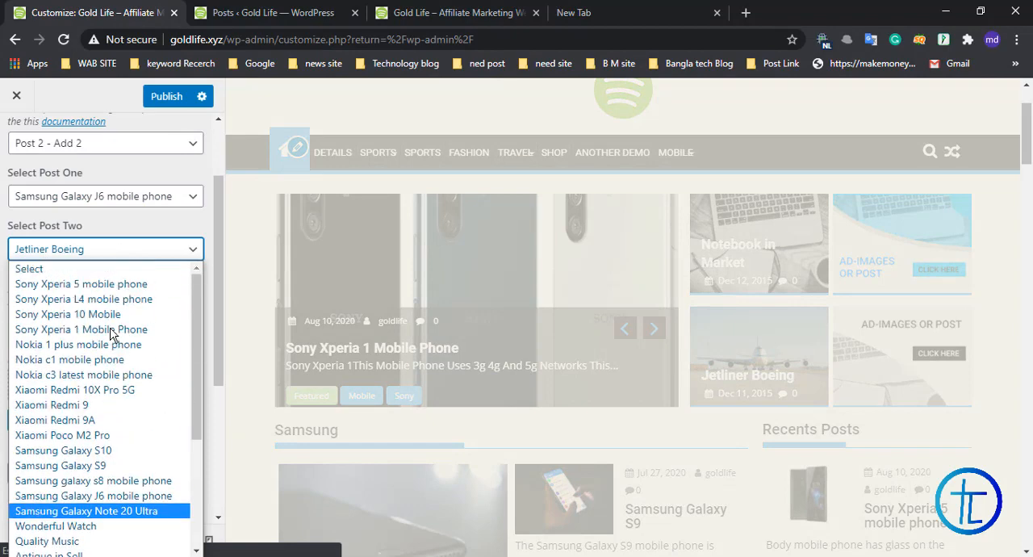
{"action": "left_click", "coordinate": [96, 451]}
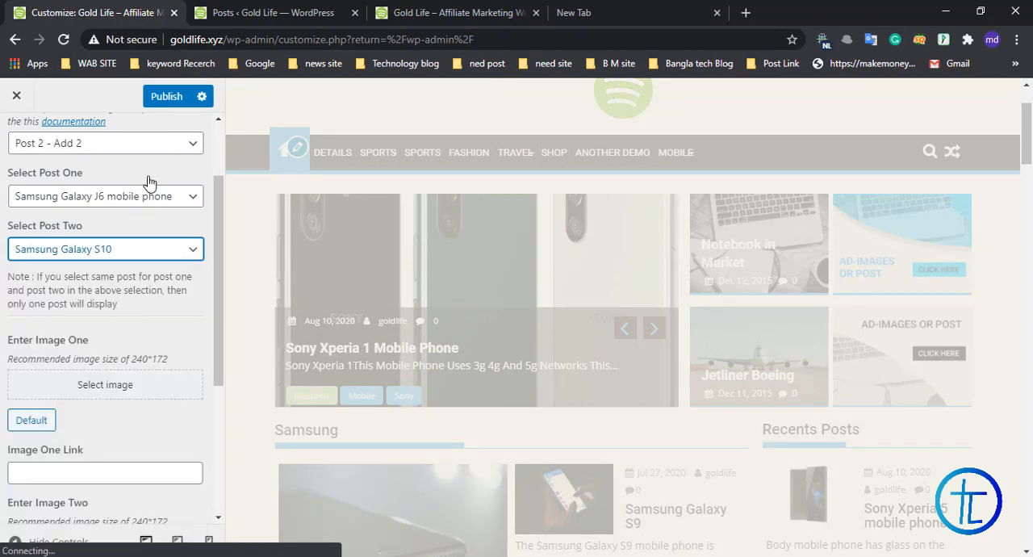
Step: Reload the live home page and check the two featured posts and advertisement images beside the slider
{"action": "left_click", "coordinate": [270, 12]}
{"action": "left_click", "coordinate": [451, 12]}
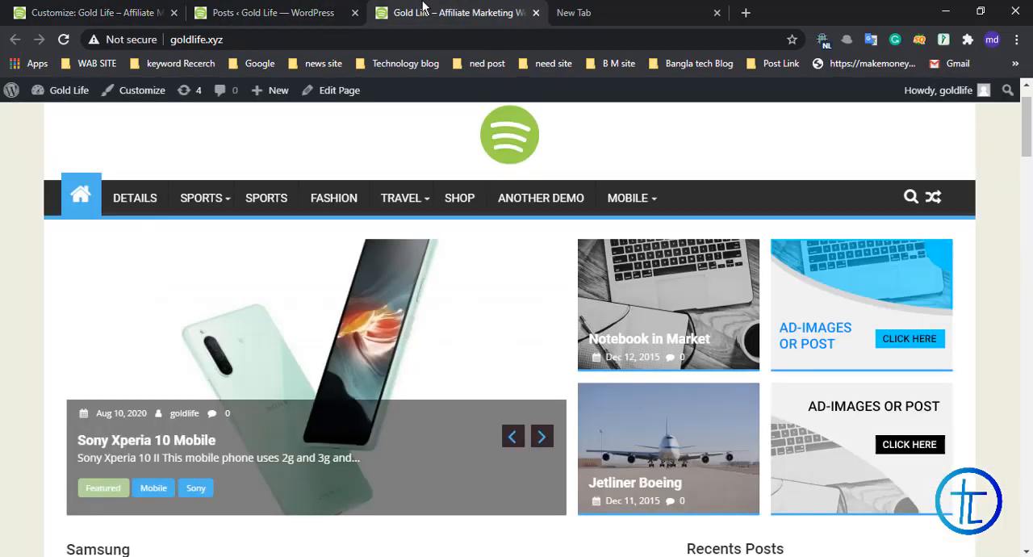
{"action": "right_click", "coordinate": [428, 12]}
{"action": "left_click", "coordinate": [448, 59]}
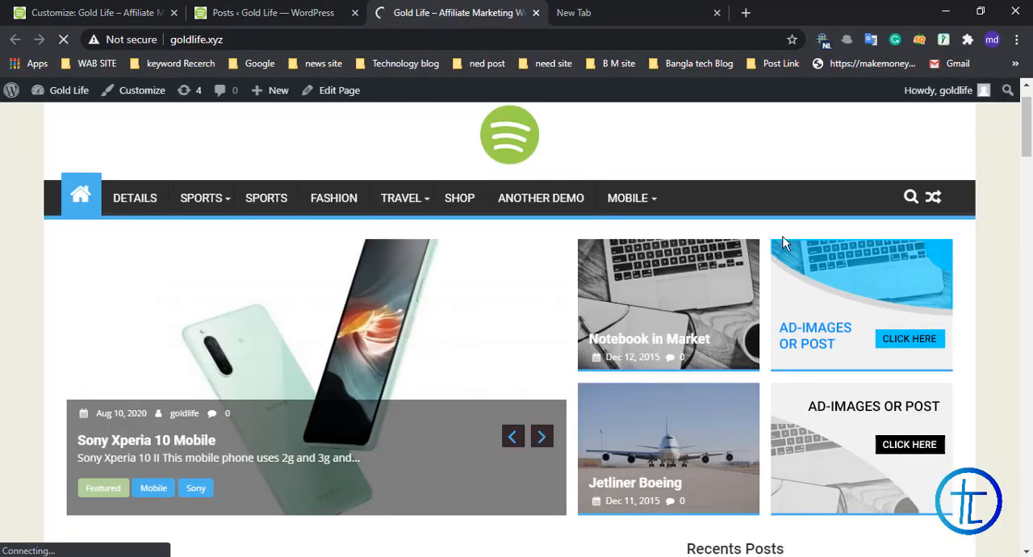
{"action": "mouse_move", "coordinate": [412, 198]}
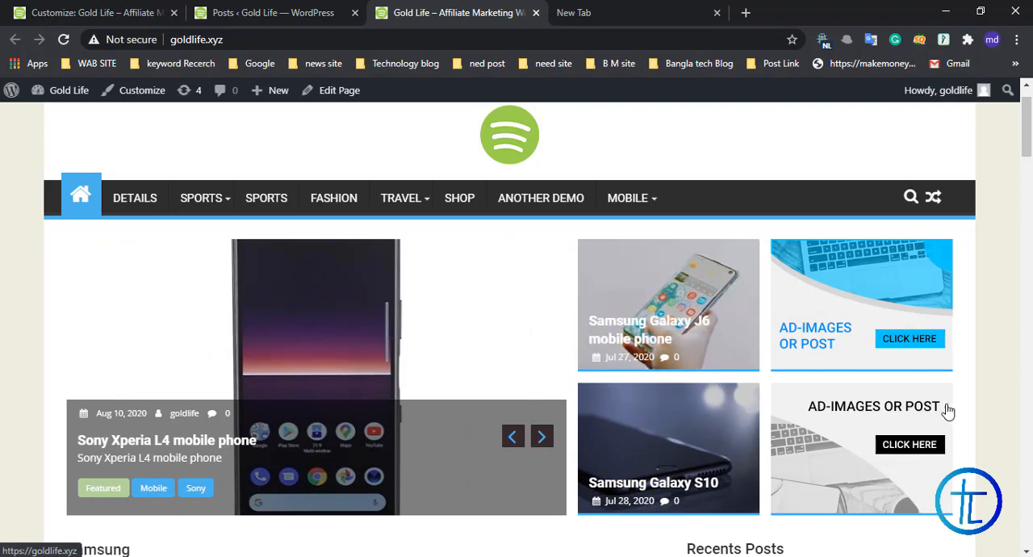
{"action": "scroll", "coordinate": [945, 421], "scroll_direction": "down", "scroll_amount": 3}
{"action": "scroll", "coordinate": [931, 458], "scroll_direction": "up", "scroll_amount": 2}
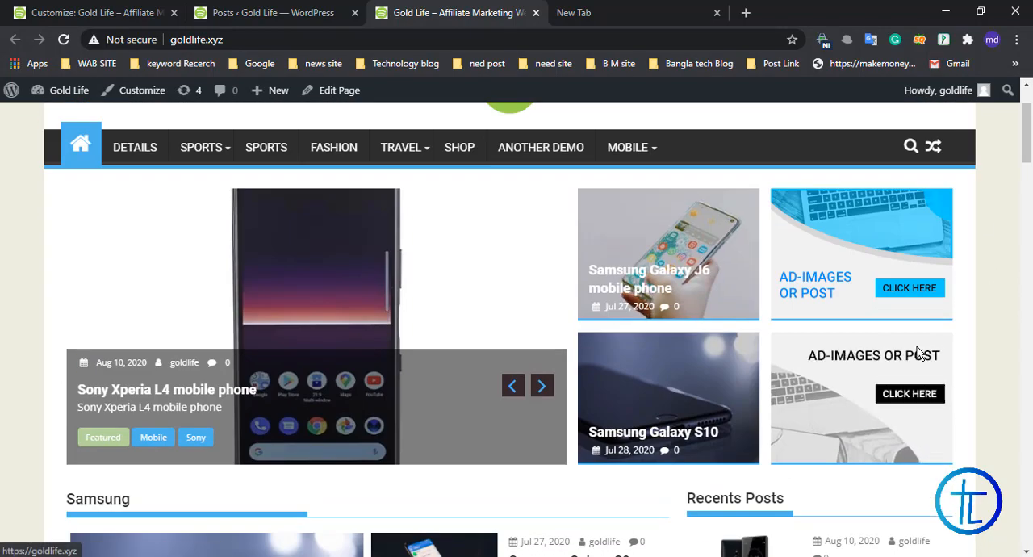
{"action": "scroll", "coordinate": [726, 383], "scroll_direction": "up", "scroll_amount": 2}
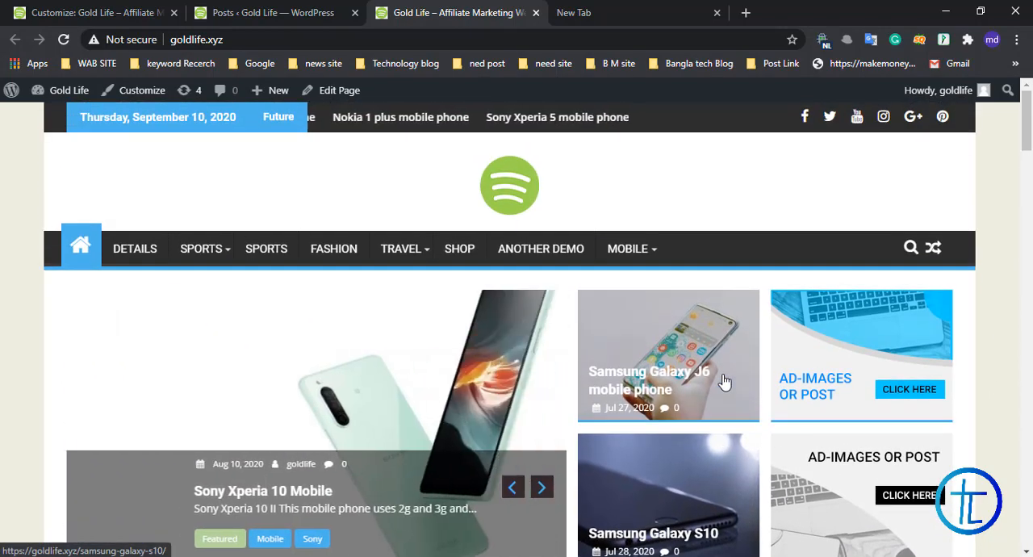
{"action": "scroll", "coordinate": [899, 310], "scroll_direction": "down", "scroll_amount": 1}
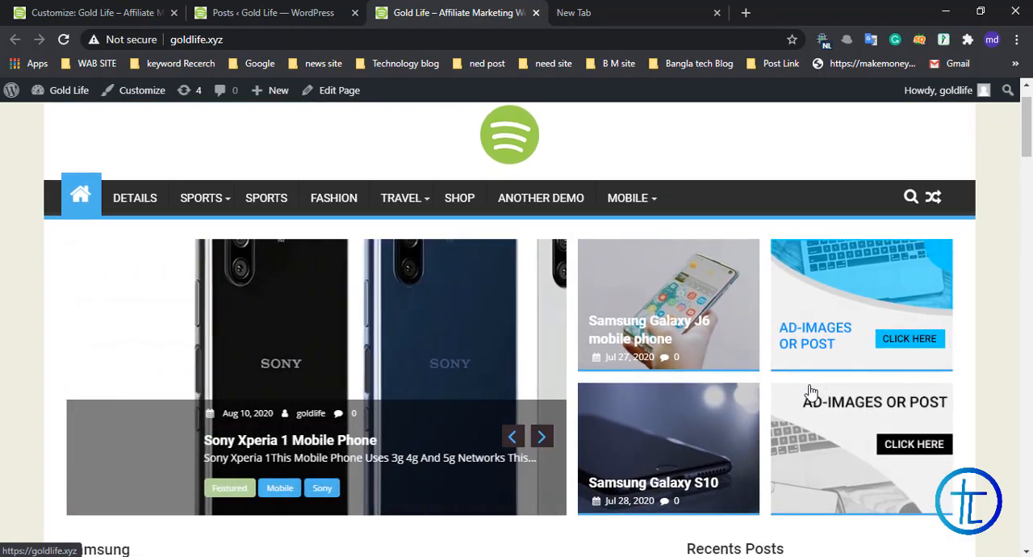
Step: Return to the customizer's main options and examine the home page preview from the header to the Fashion, Trends and Technology footer columns
{"action": "left_click", "coordinate": [250, 8]}
{"action": "left_click", "coordinate": [129, 10]}
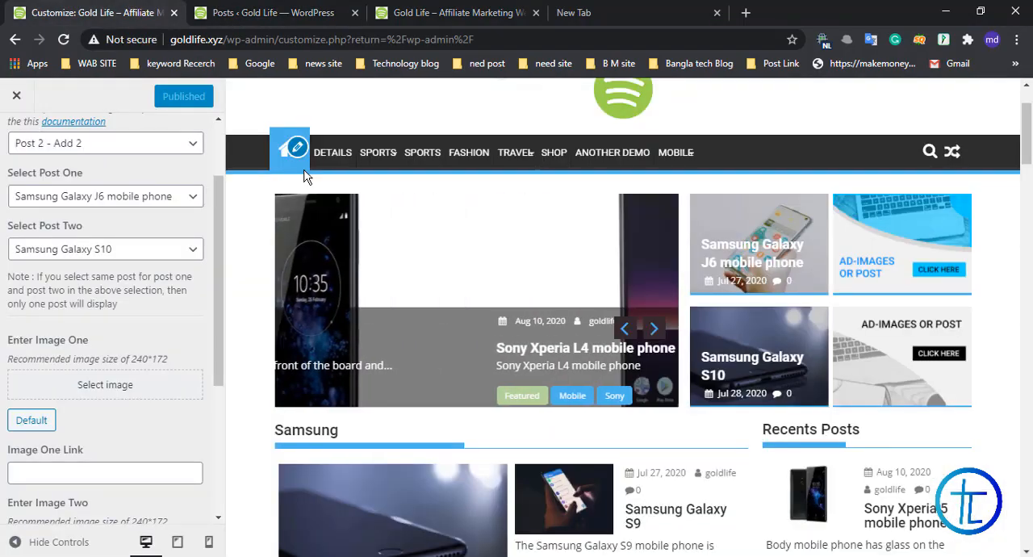
{"action": "scroll", "coordinate": [643, 323], "scroll_direction": "down", "scroll_amount": 15}
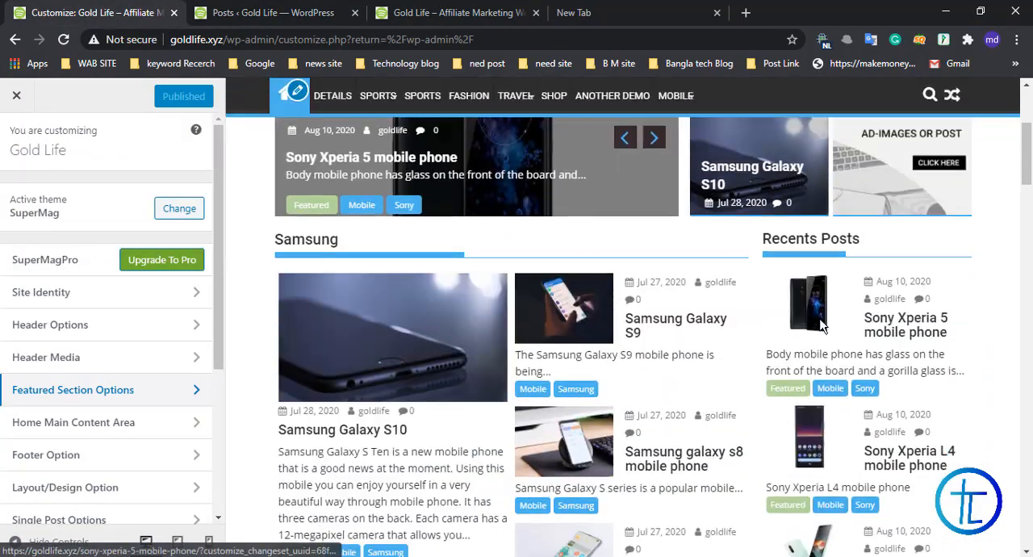
{"action": "scroll", "coordinate": [643, 322], "scroll_direction": "down", "scroll_amount": 12}
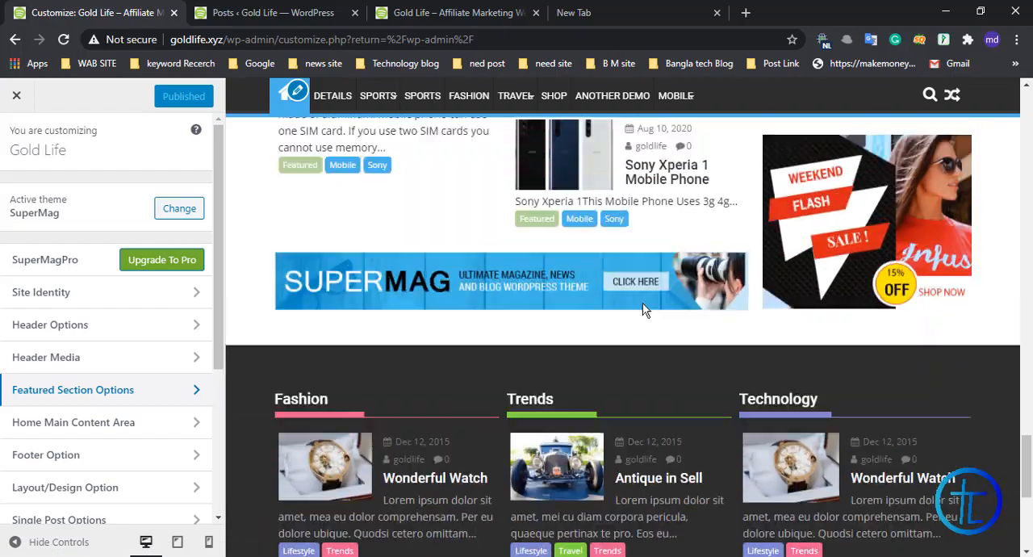
{"action": "scroll", "coordinate": [638, 311], "scroll_direction": "up", "scroll_amount": 10}
{"action": "scroll", "coordinate": [644, 311], "scroll_direction": "up", "scroll_amount": 12}
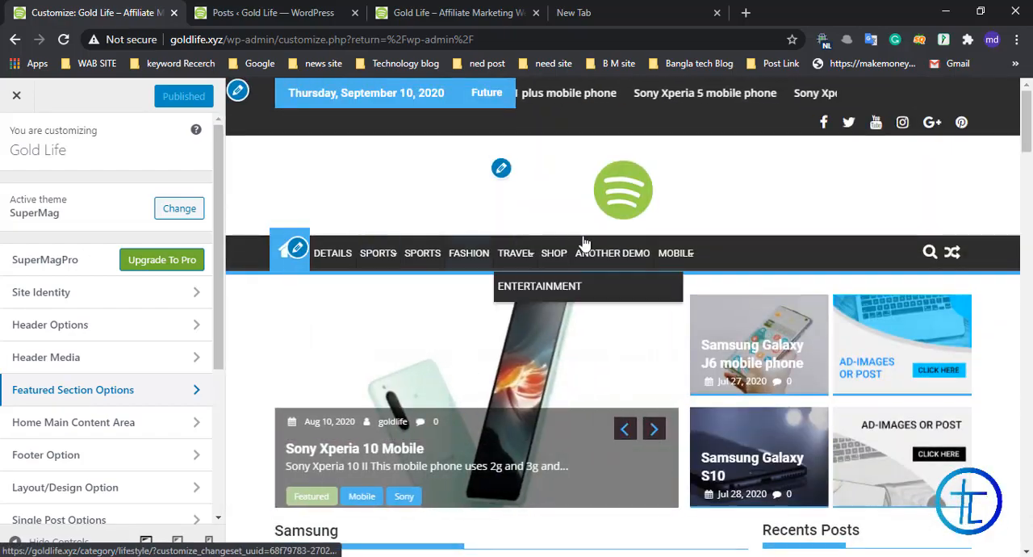
{"action": "left_click_drag", "start_coordinate": [1026, 121], "coordinate": [1030, 526]}
{"action": "scroll", "coordinate": [770, 462], "scroll_direction": "down", "scroll_amount": 3}
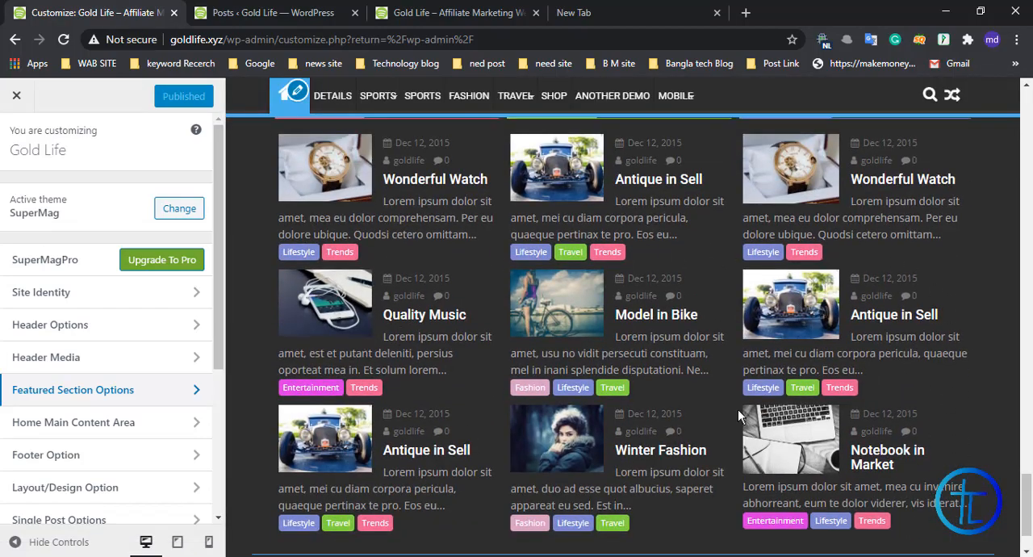
{"action": "left_click_drag", "start_coordinate": [1029, 500], "coordinate": [1027, 109]}
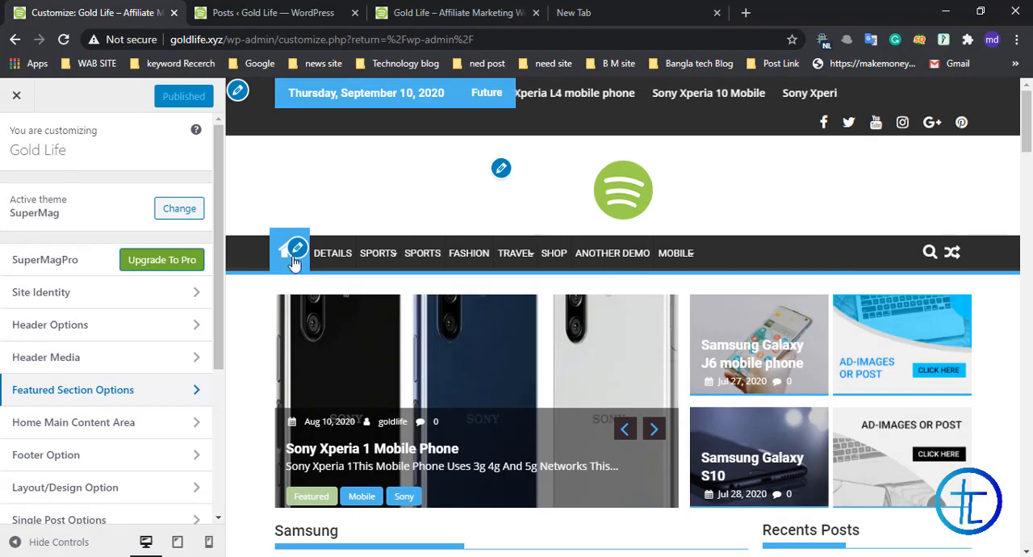